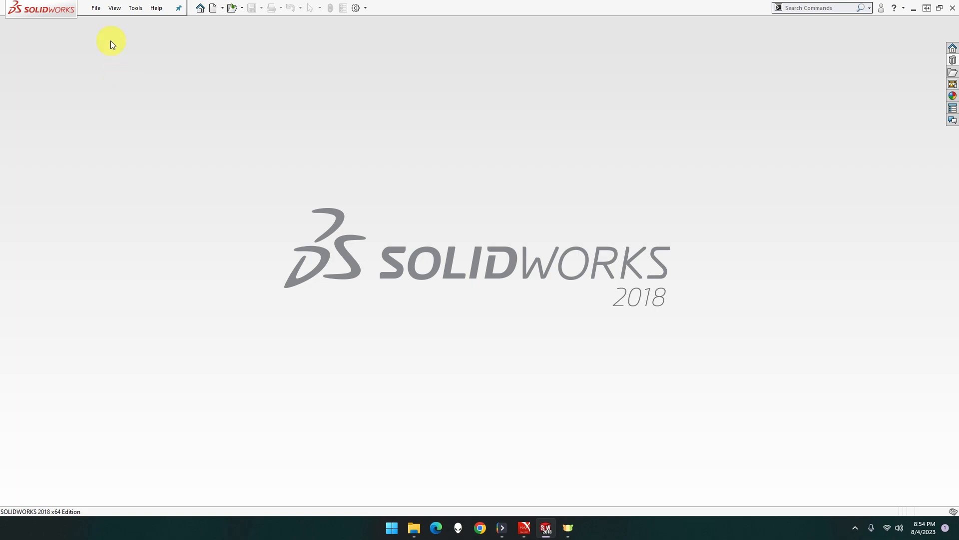
Step: Create a new part from the Part MMGS template and open a sketch on the Right Plane
left_click(97, 10)
left_click(100, 23)
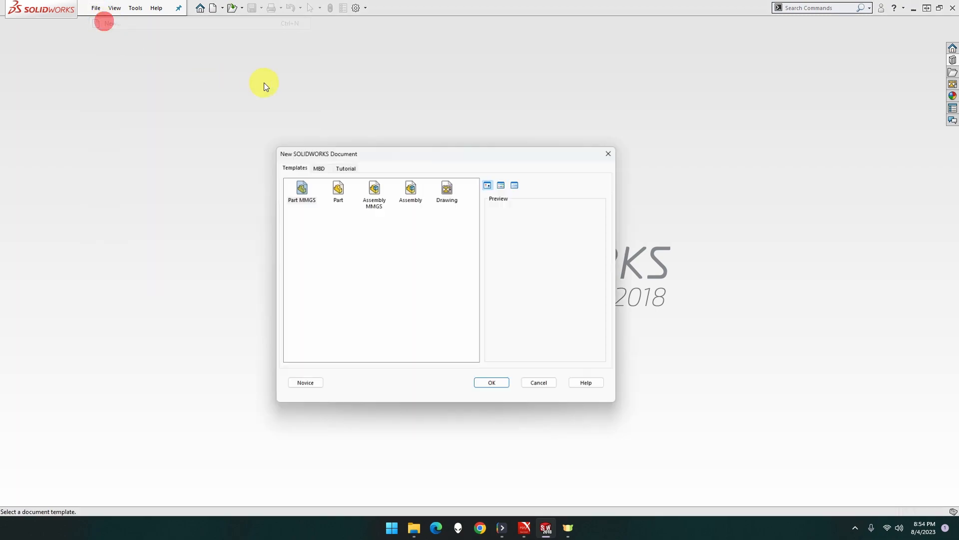
left_click(308, 189)
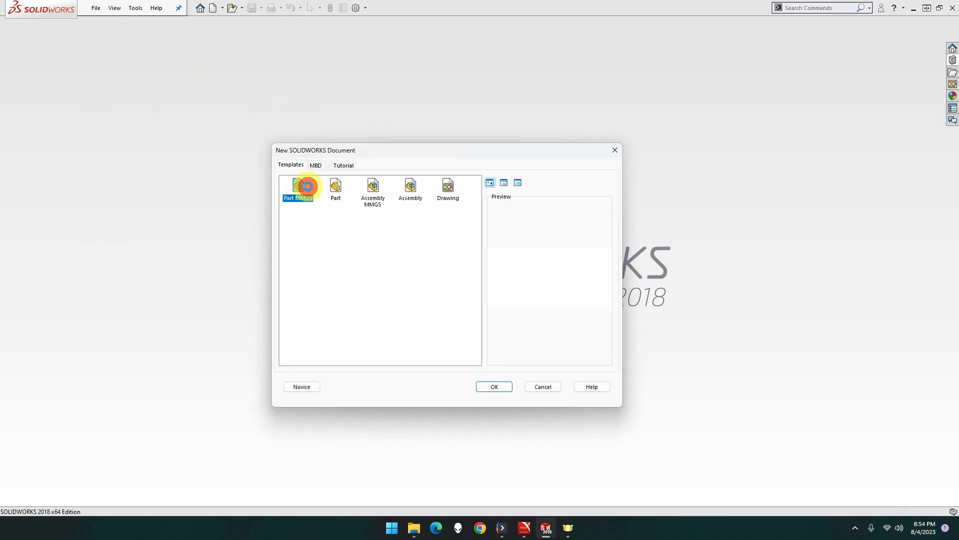
left_click(309, 187)
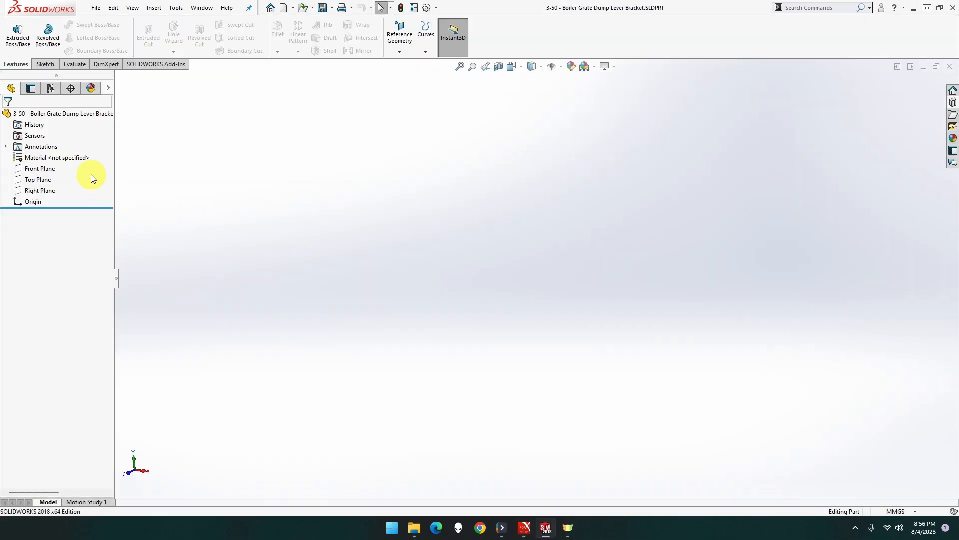
left_click(44, 191)
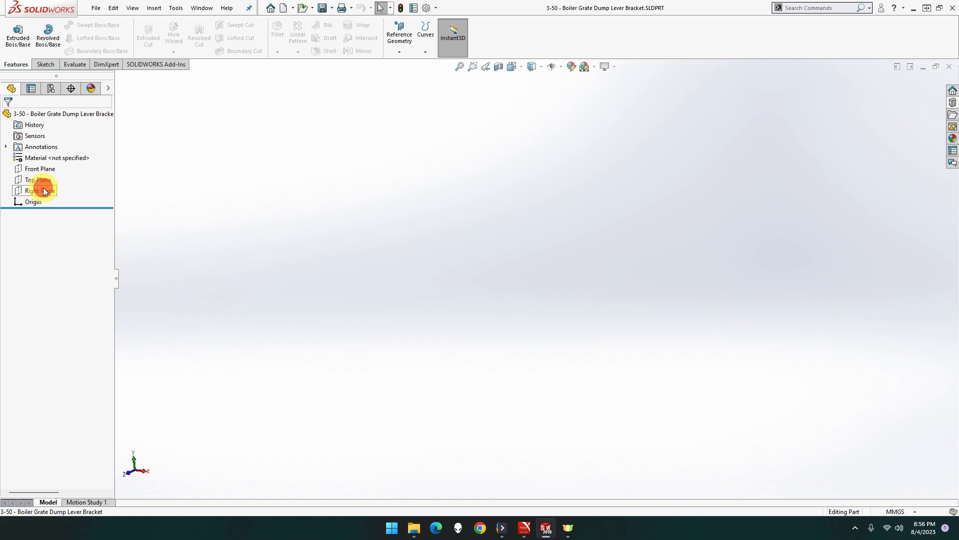
left_click(47, 175)
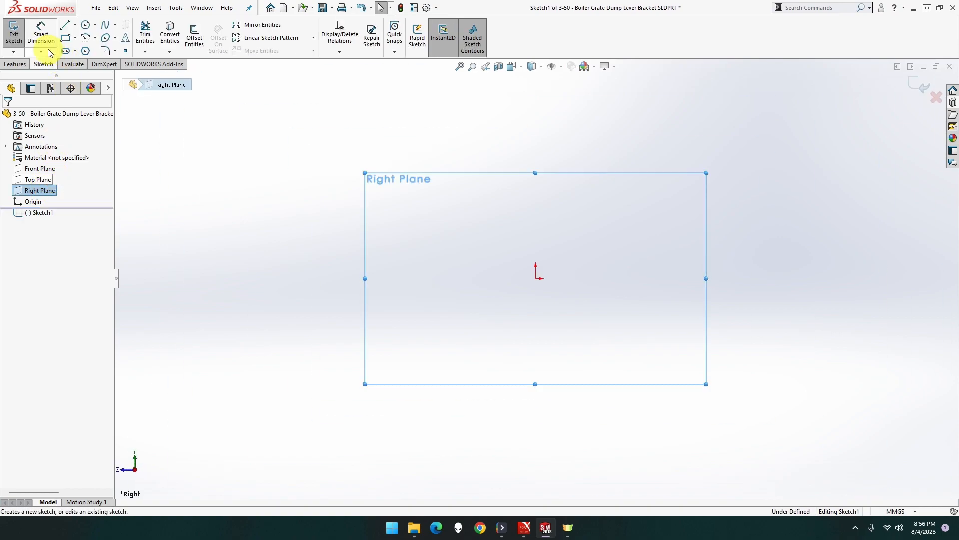
left_click(66, 28)
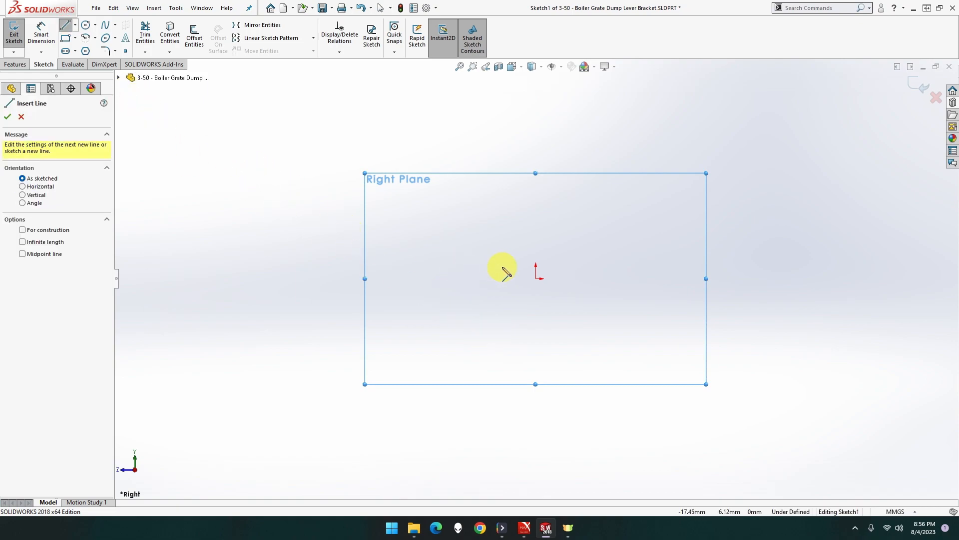
left_click(536, 279)
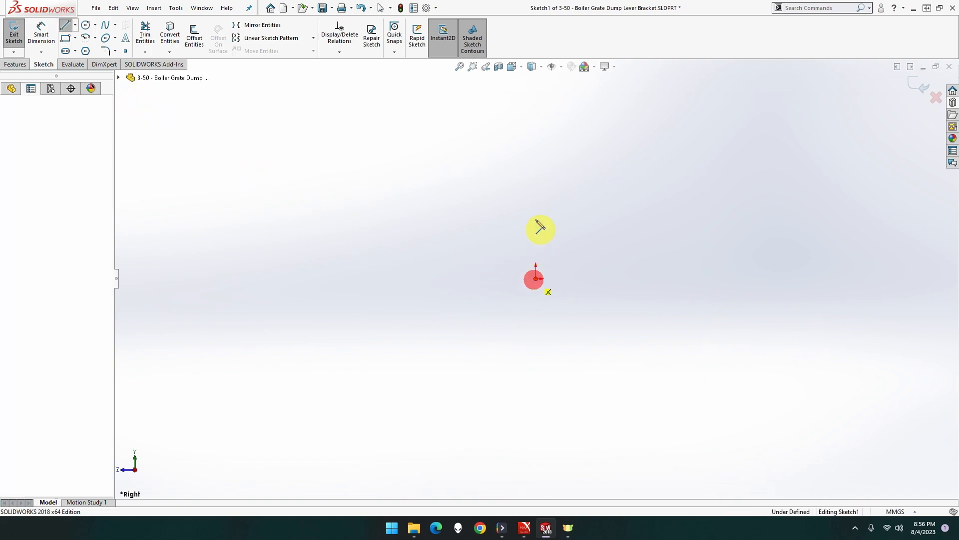
left_click(536, 171)
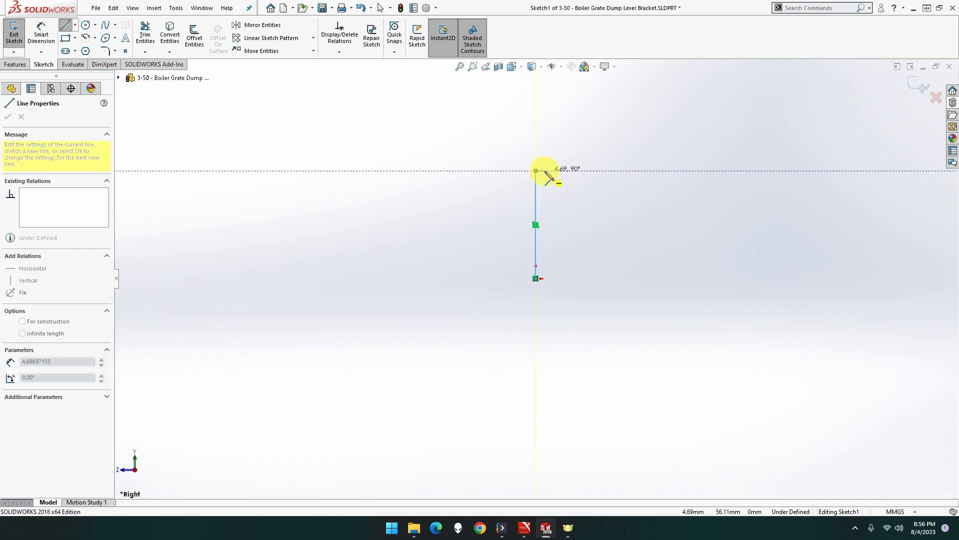
left_click(545, 171)
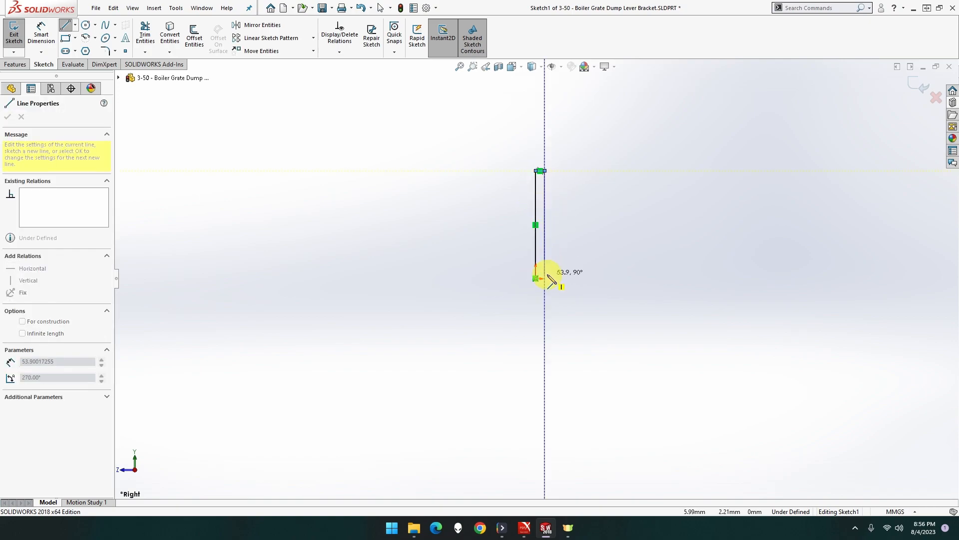
left_click(545, 265)
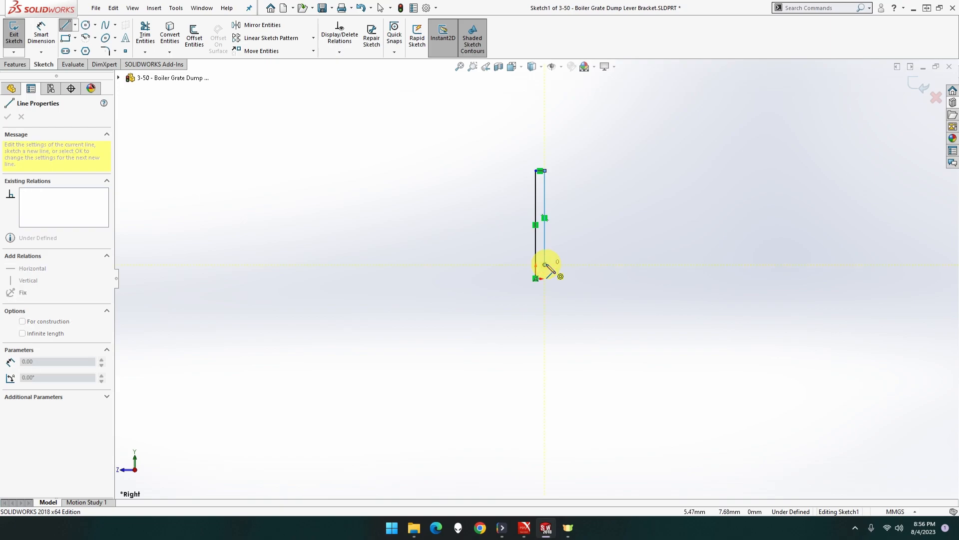
key("Escape")
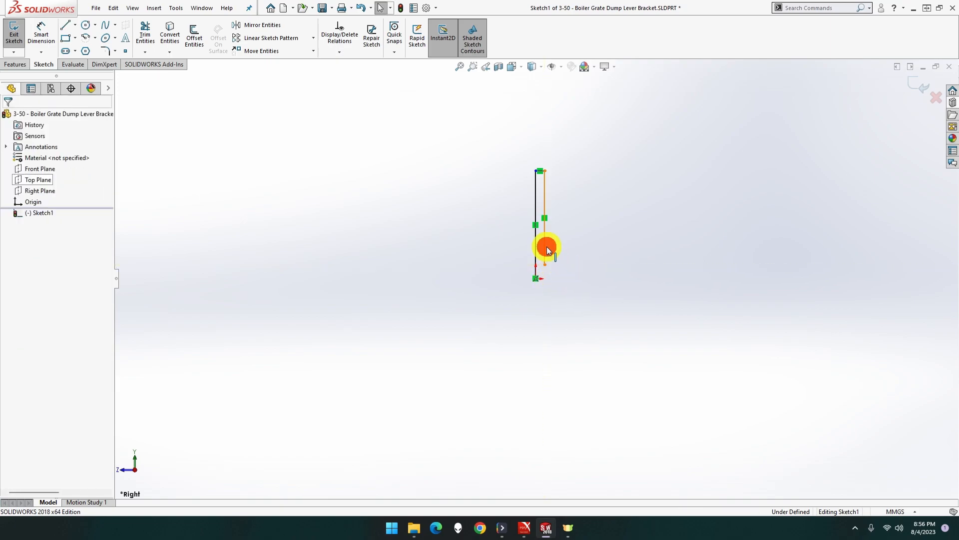
left_click(546, 248)
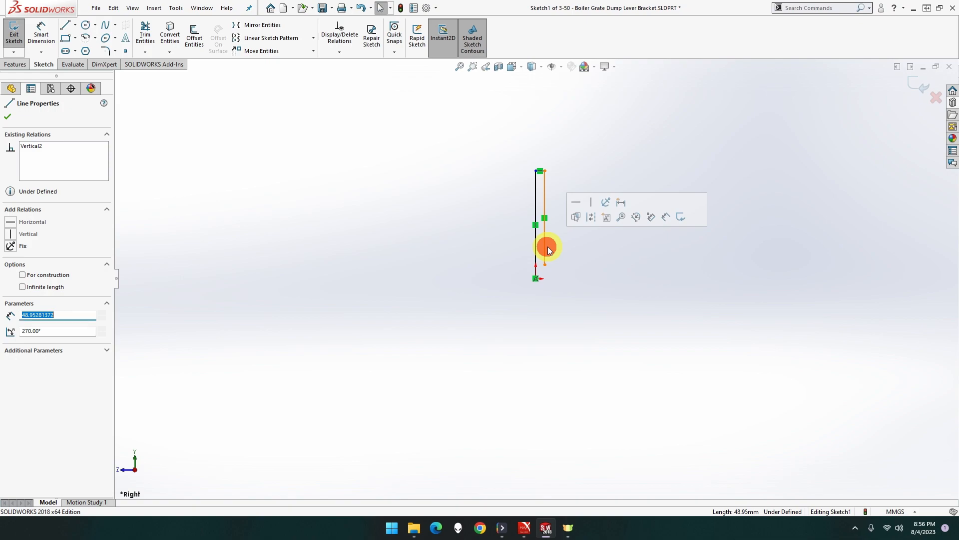
key("Delete")
left_click(546, 173)
key("Delete")
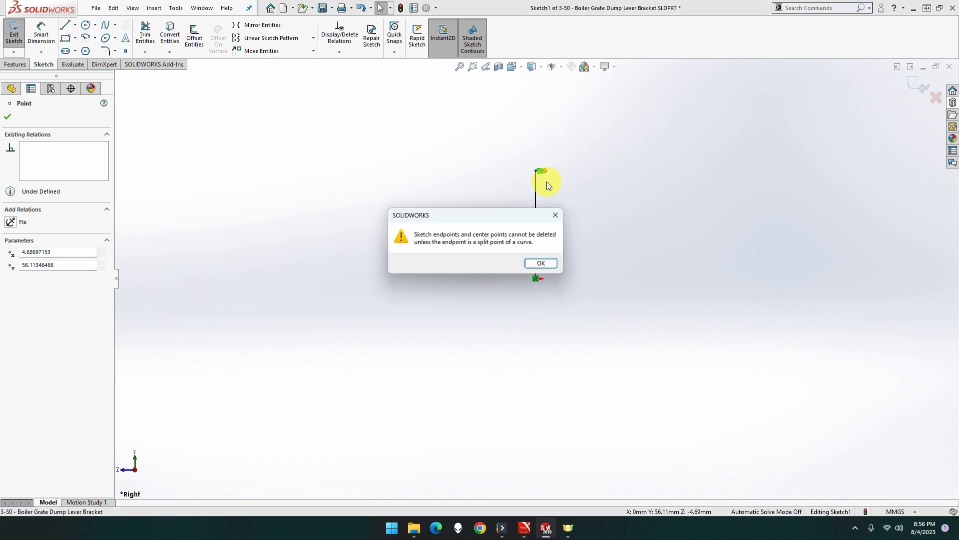
left_click(534, 262)
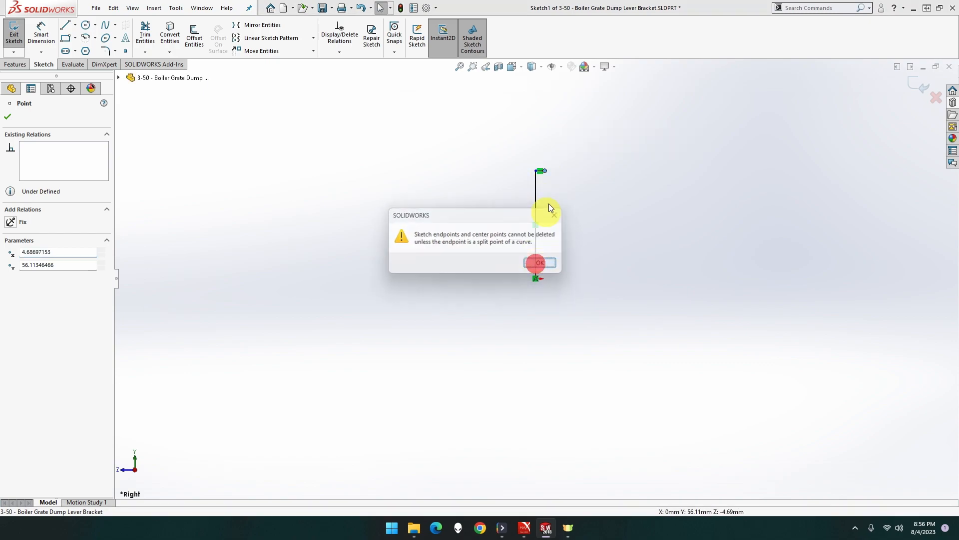
left_click(541, 173)
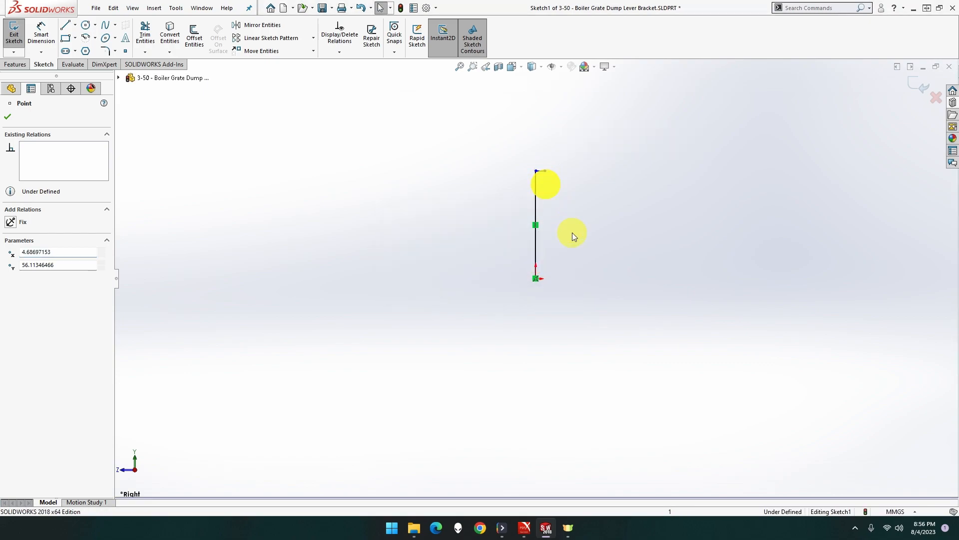
key("f")
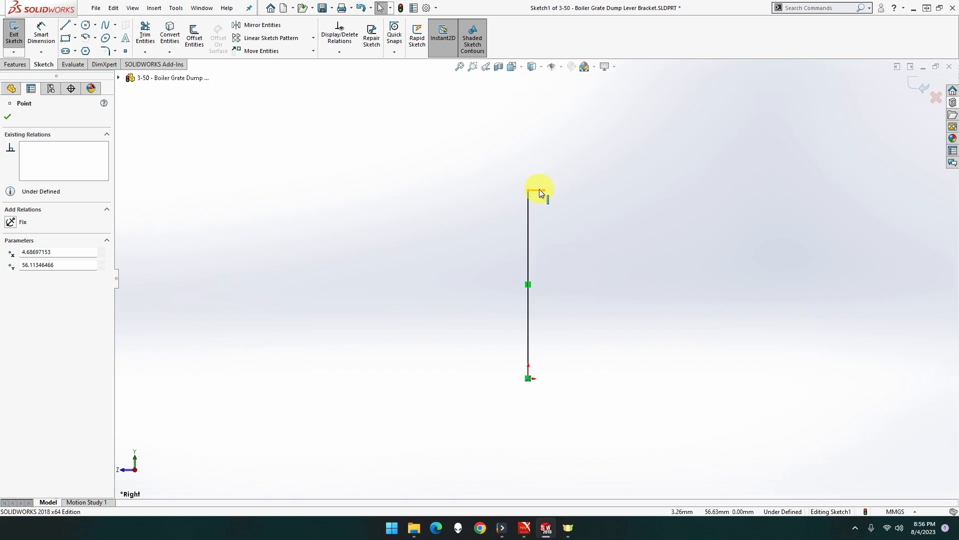
left_click(539, 190)
key("Escape")
key("z")
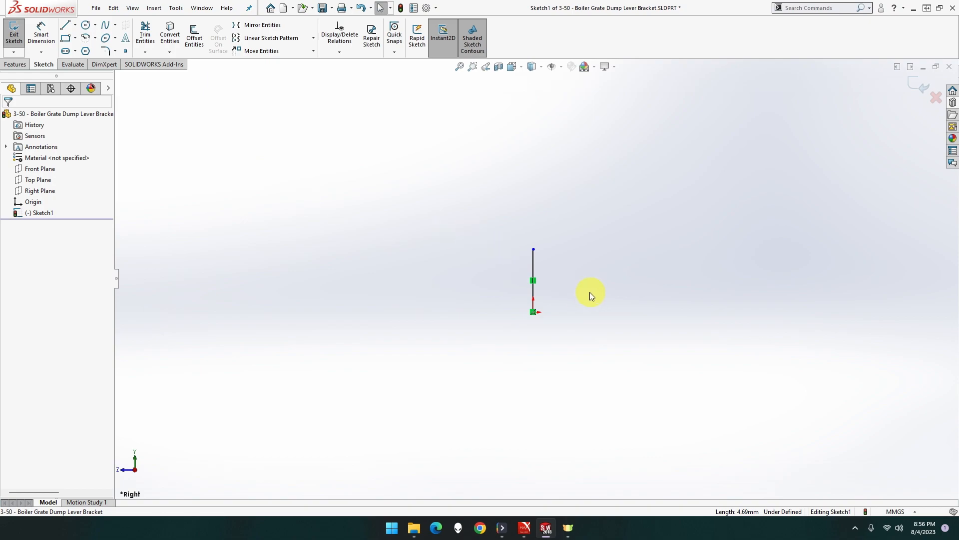
key("Delete")
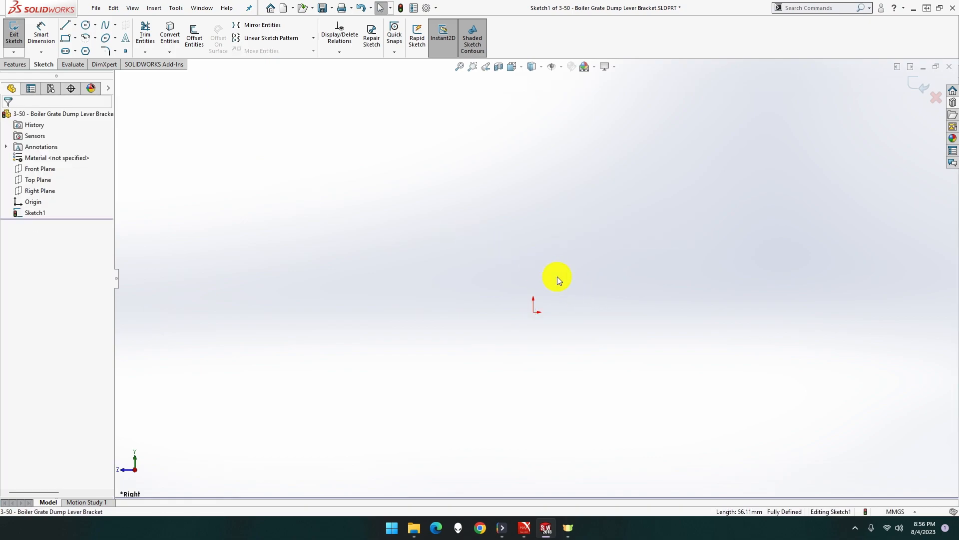
Step: Sketch a vertical line about 61 mm long down to the origin, continued by a tangent arc of about 13 mm radius and a second, oppositely curved tangent arc
left_click(65, 26)
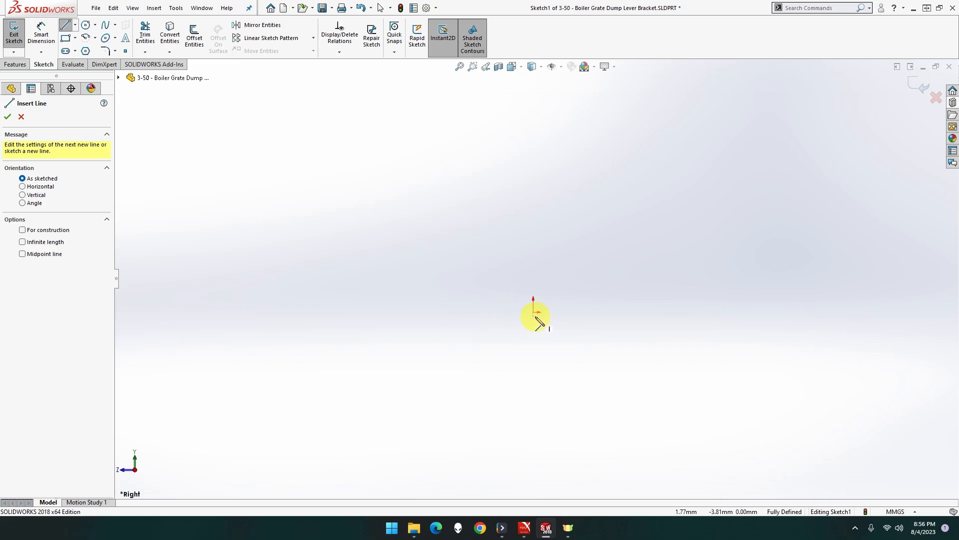
left_click(535, 241)
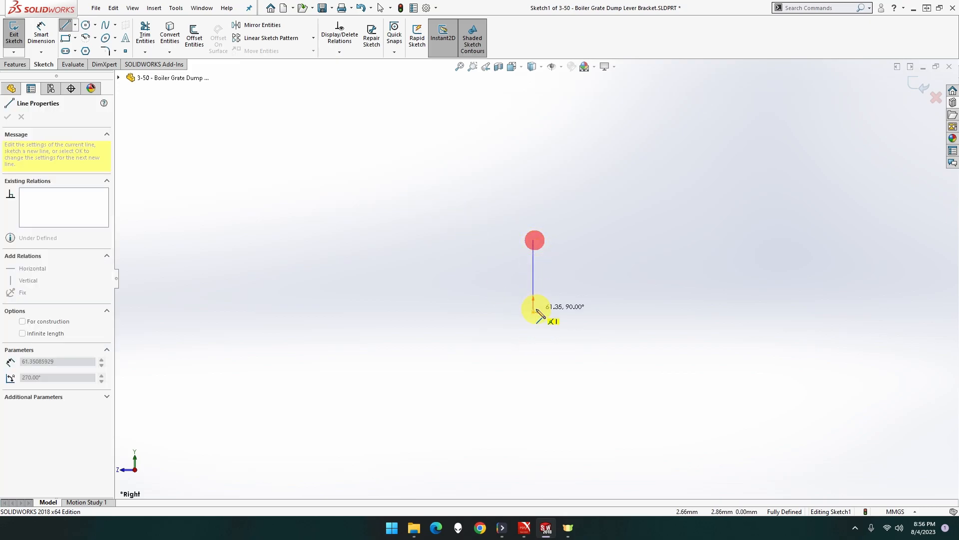
left_click(533, 312)
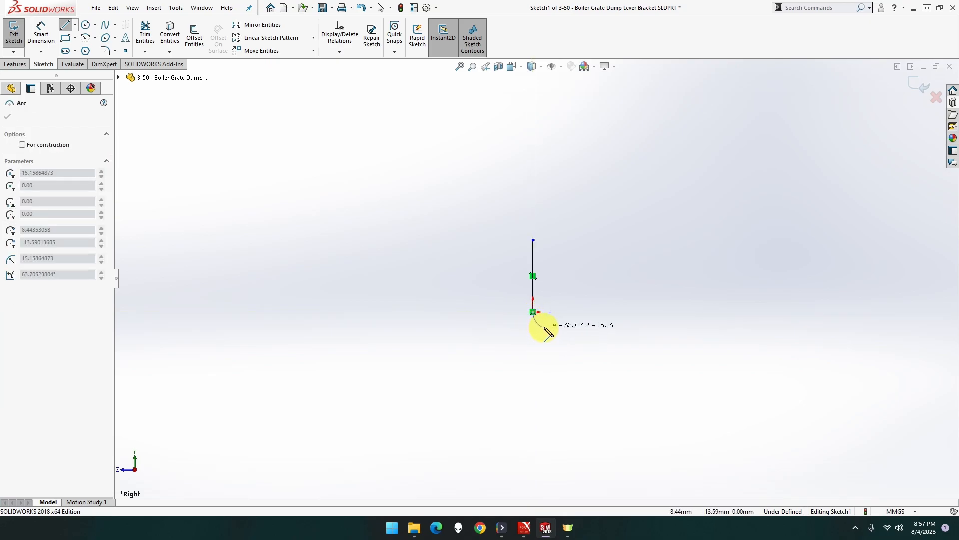
left_click(551, 327)
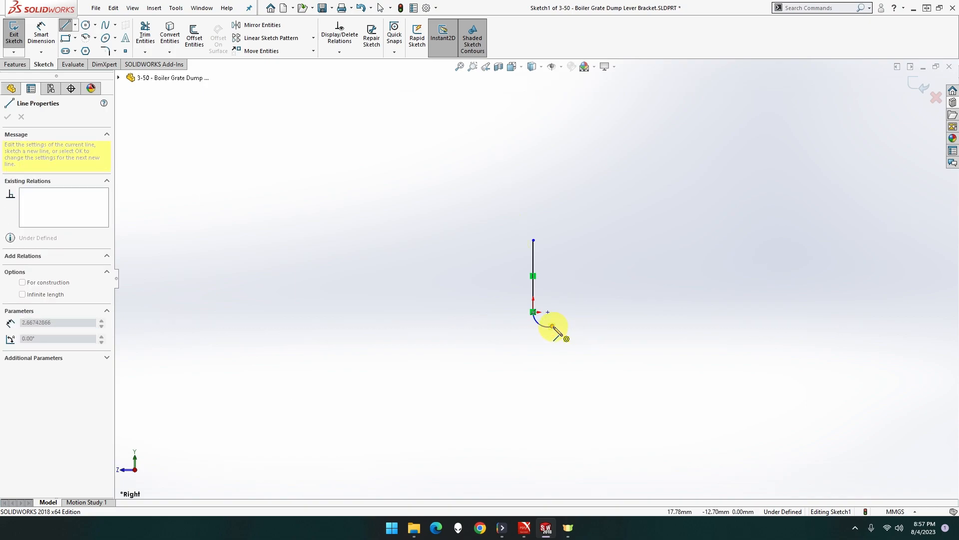
left_click(609, 346)
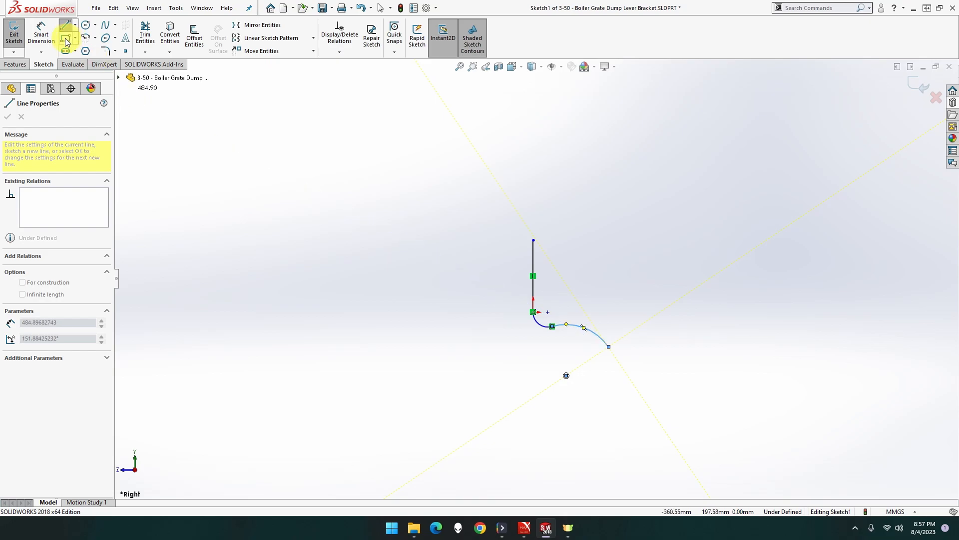
Step: Dimension the radius of the small arc below the origin as 3 mm
left_click(41, 34)
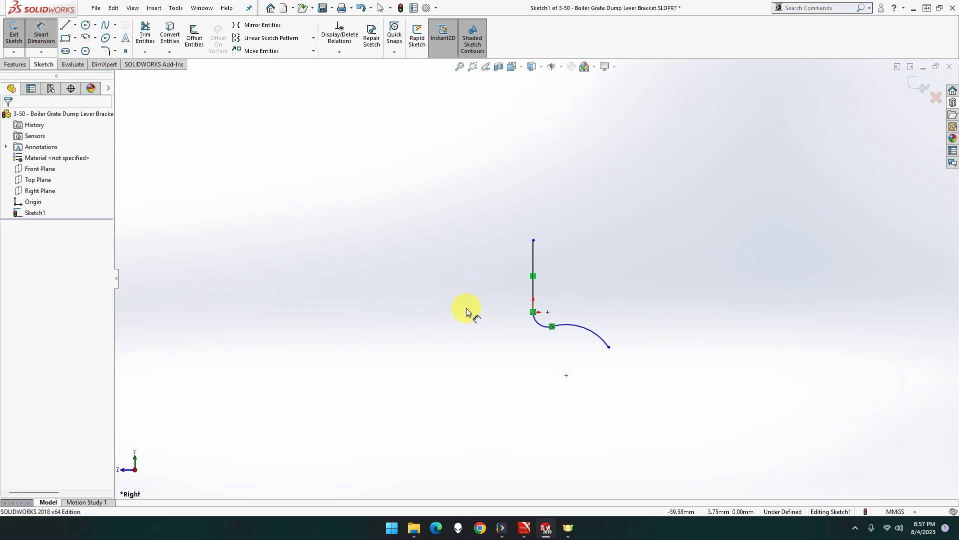
left_click(537, 322)
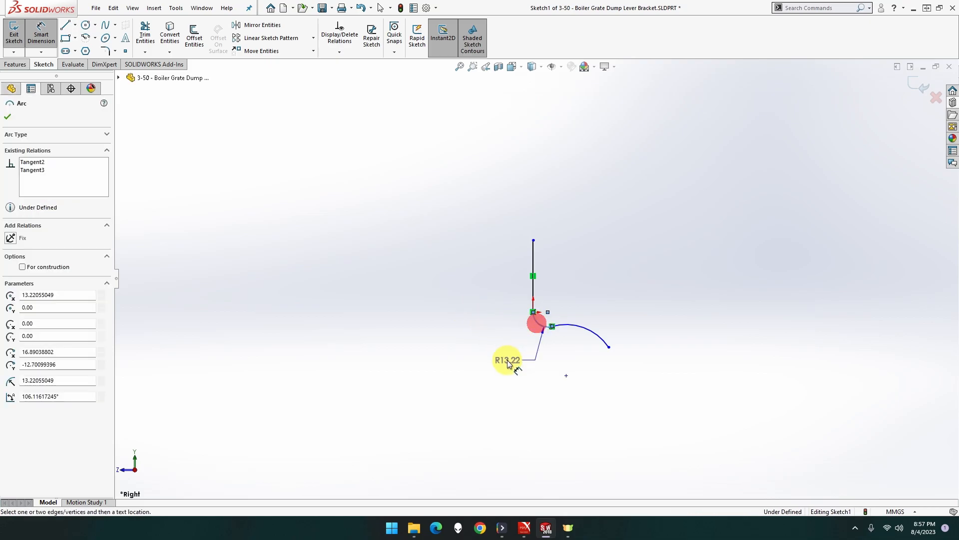
left_click(606, 277)
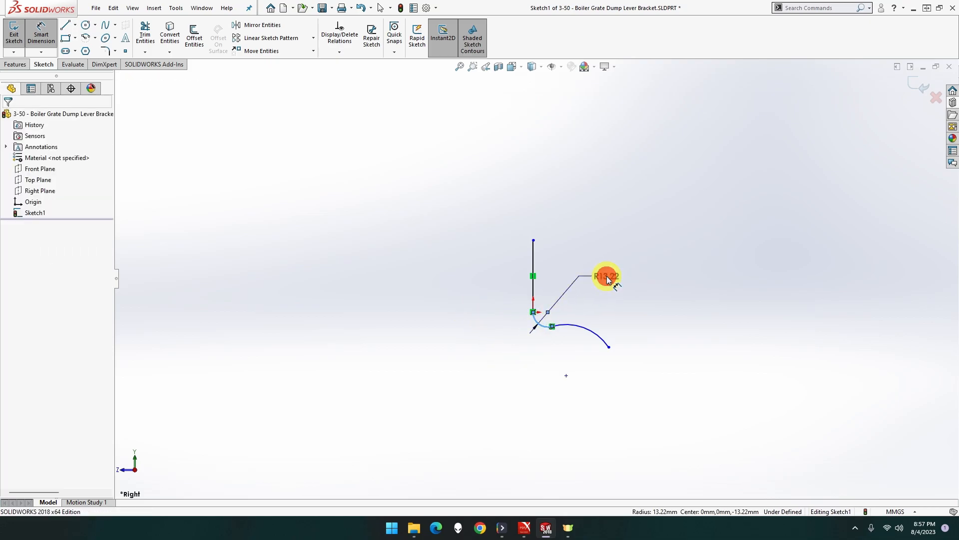
type("3.00mm")
key("Return")
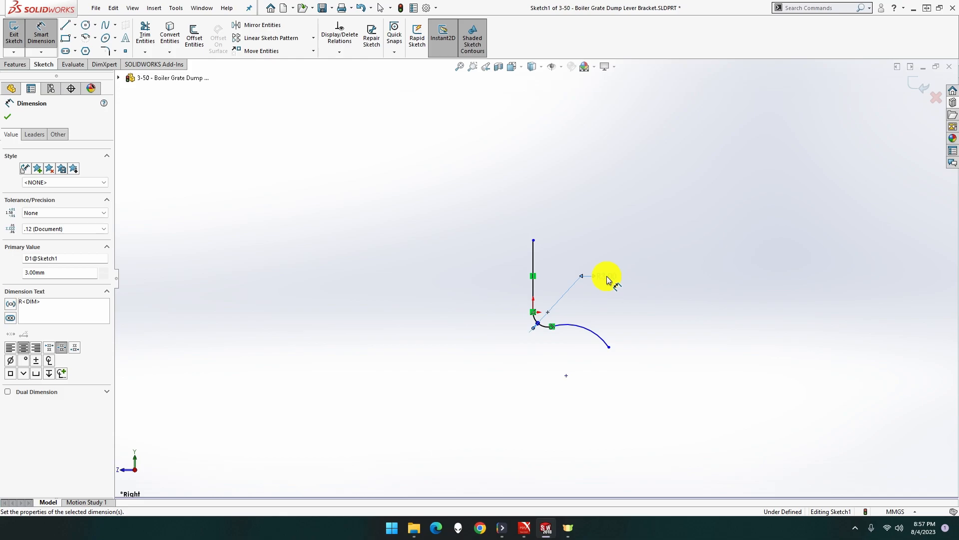
key("Escape")
key("Escape")
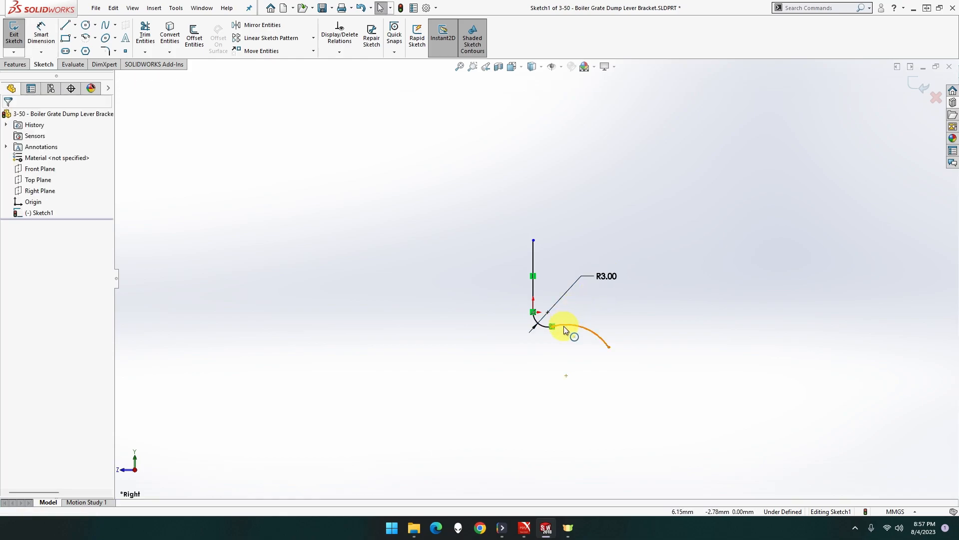
left_click(564, 326)
left_click(544, 326, "ctrl")
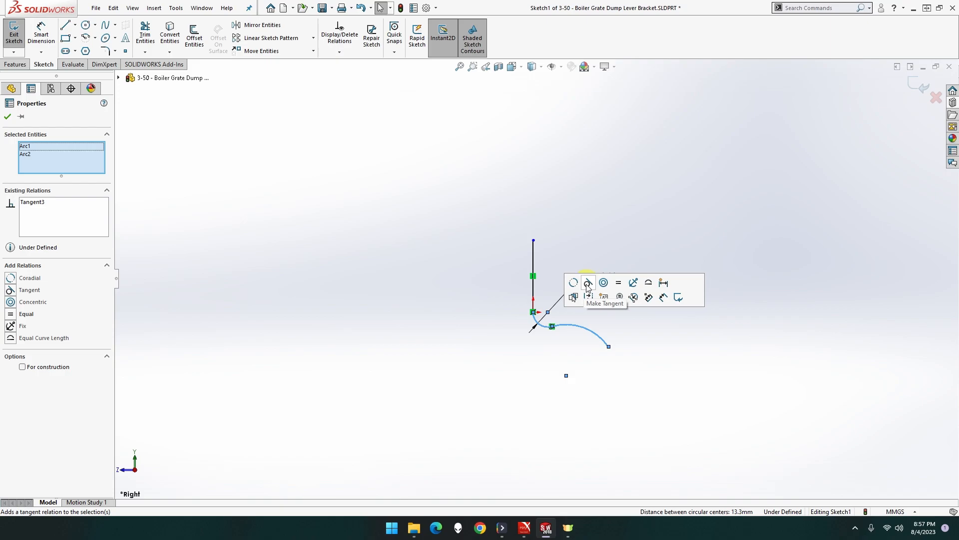
left_click(604, 283)
key("ctrl+z")
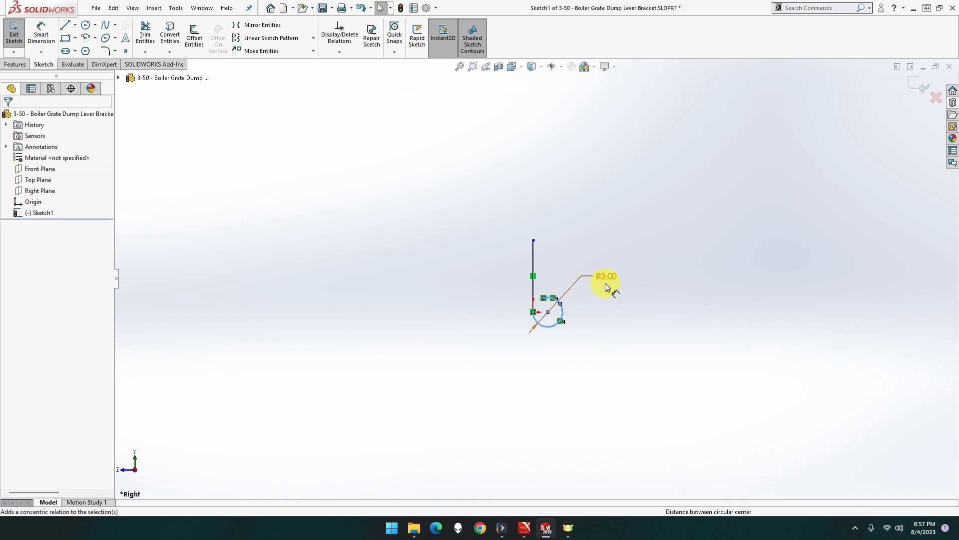
left_click(571, 352)
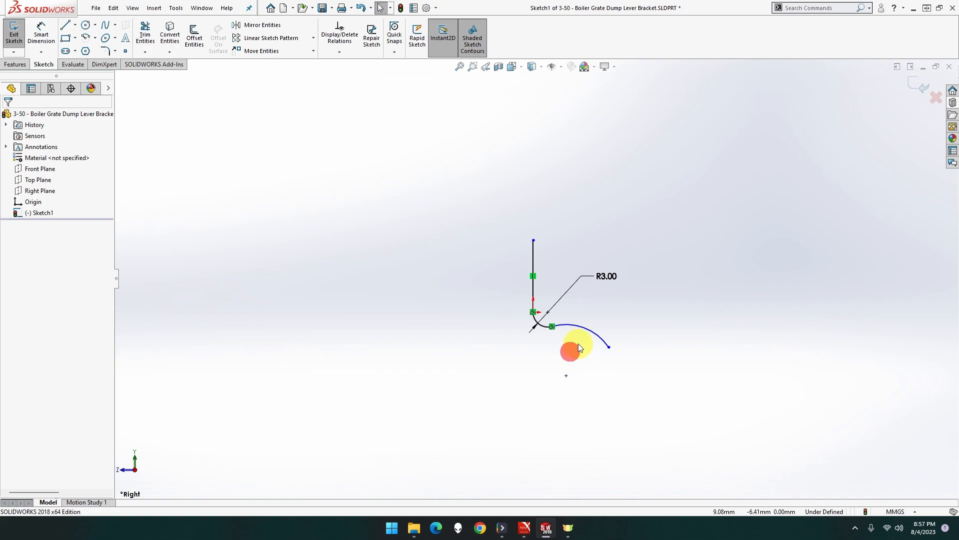
Step: Dimension the radius of the larger outer arc as 127 mm
scroll(577, 345, "down", 3)
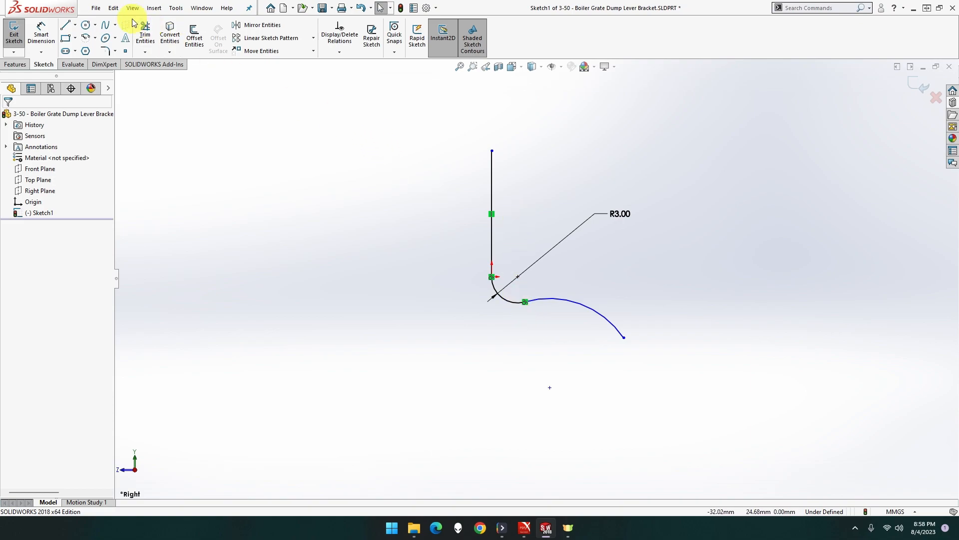
left_click(44, 35)
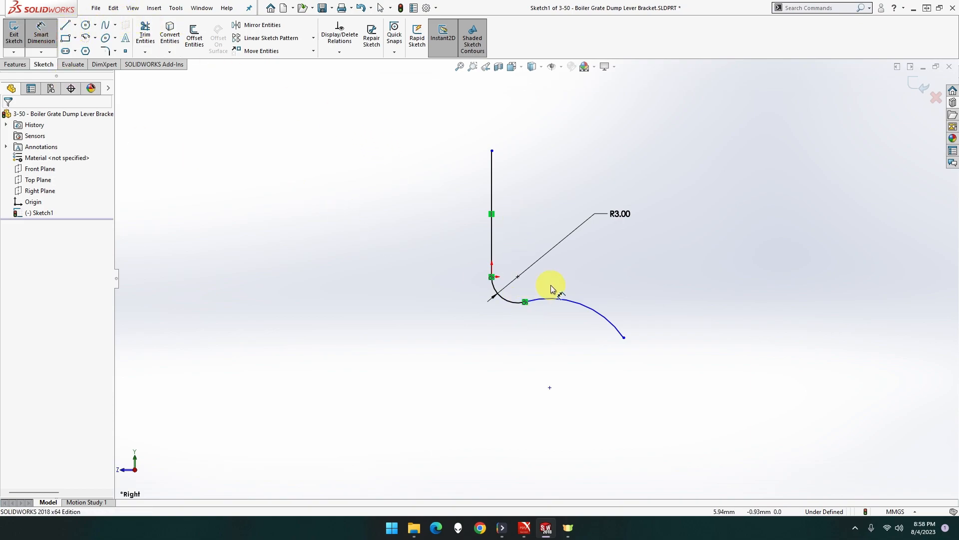
left_click(574, 306)
left_click(559, 368)
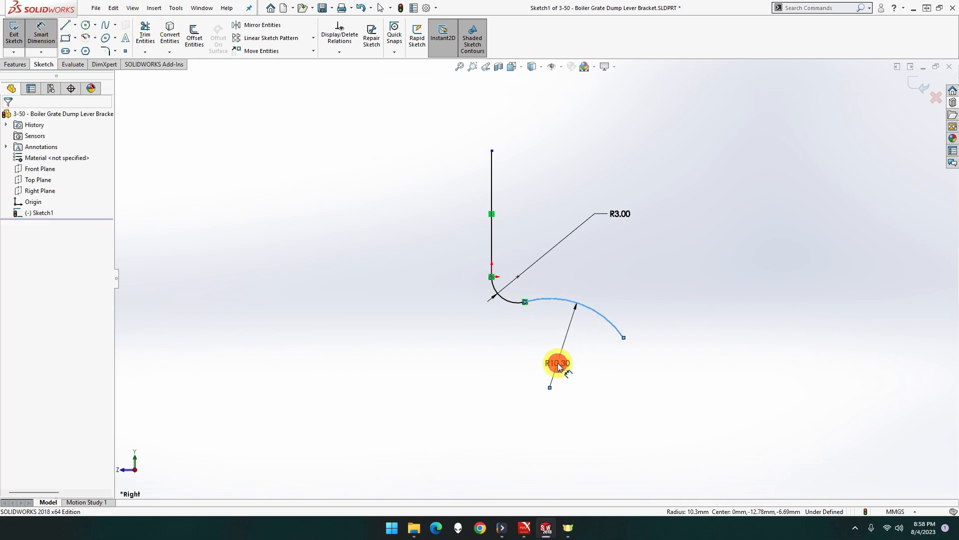
type("127")
key("Return")
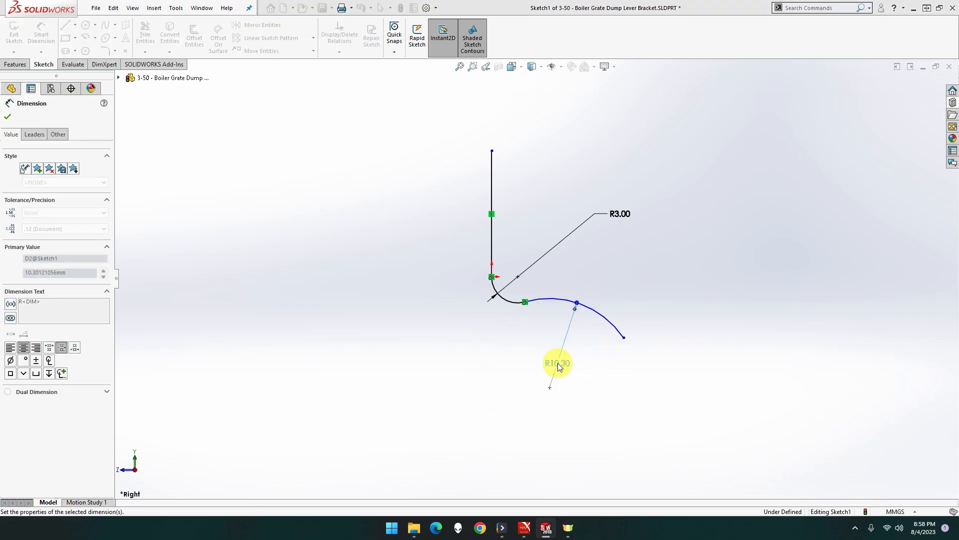
Step: Dimension the horizontal distance from the vertical line's upper end to the large arc's free end as 18.4 mm
key("Escape")
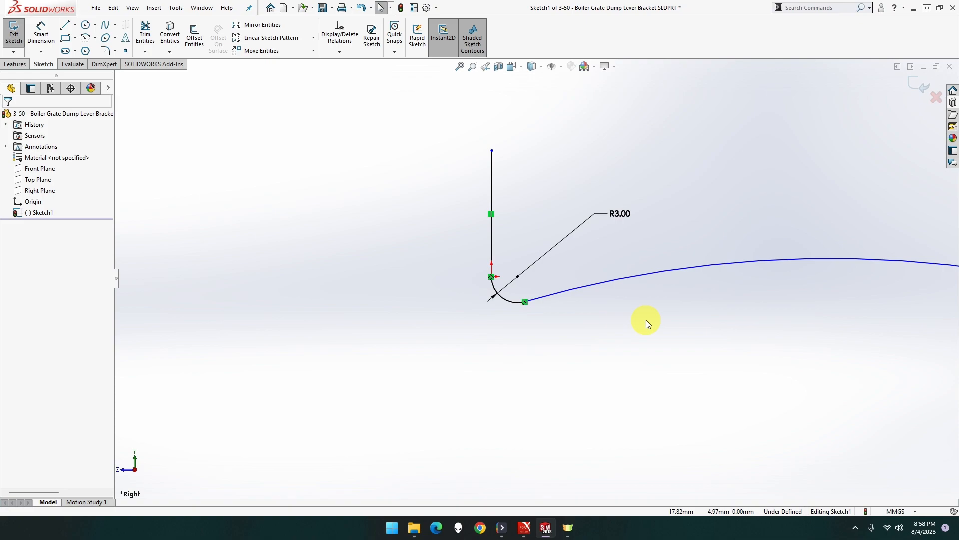
key("f")
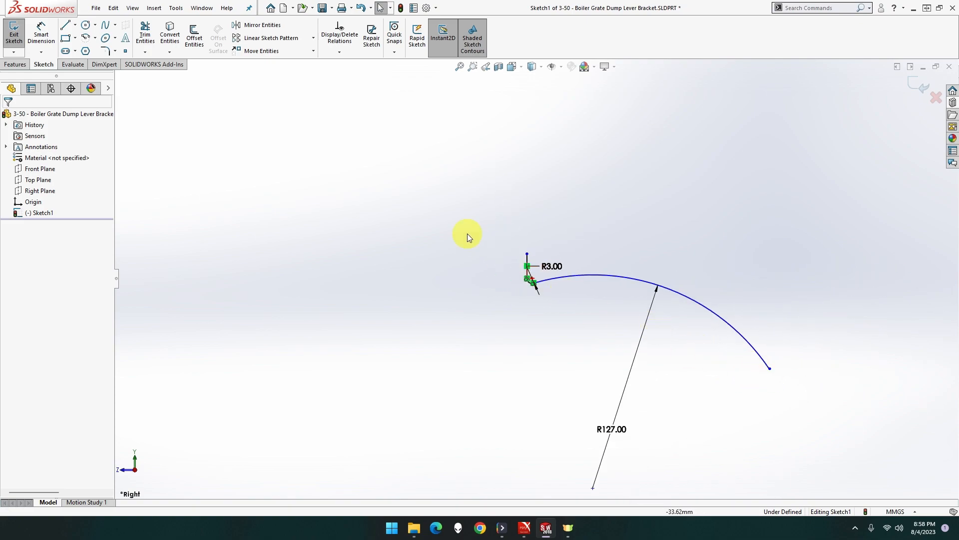
left_click(44, 43)
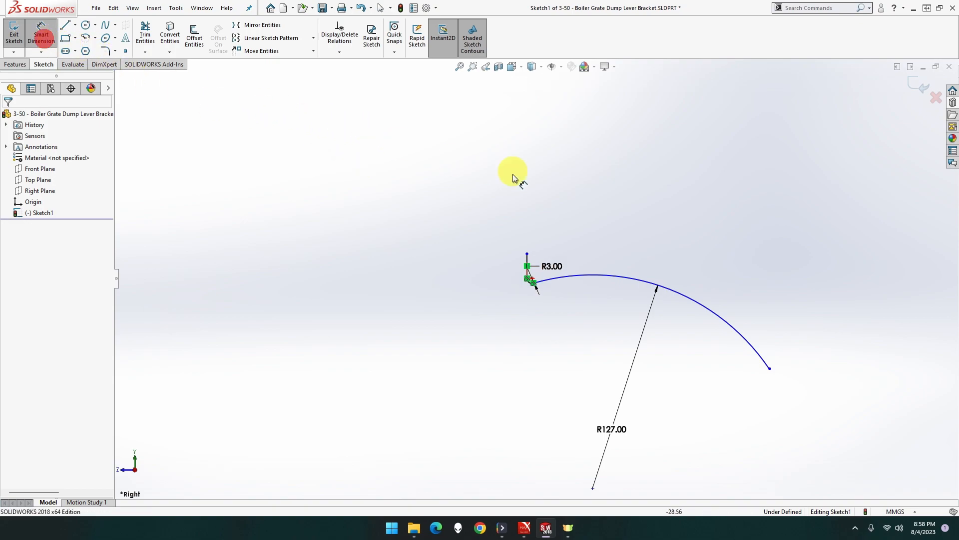
left_click(526, 255)
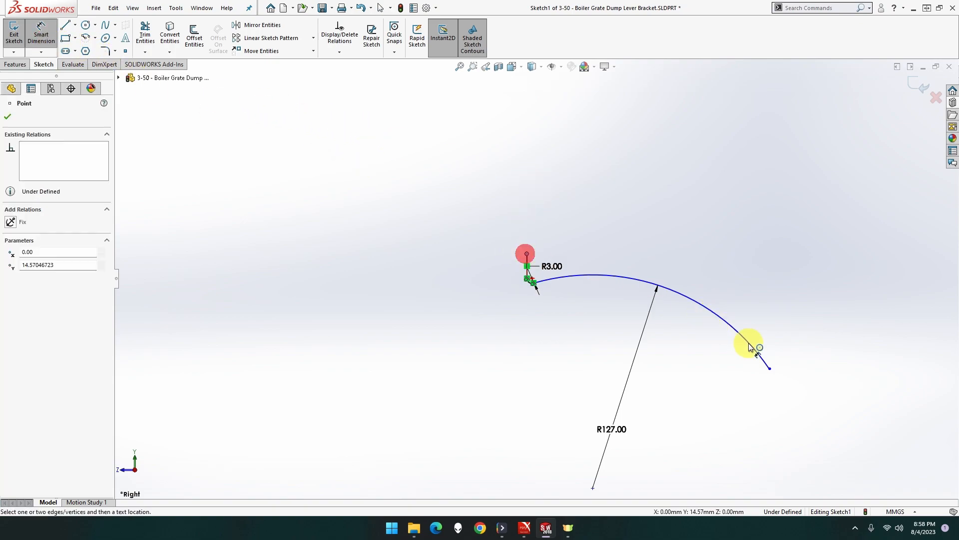
left_click(769, 369)
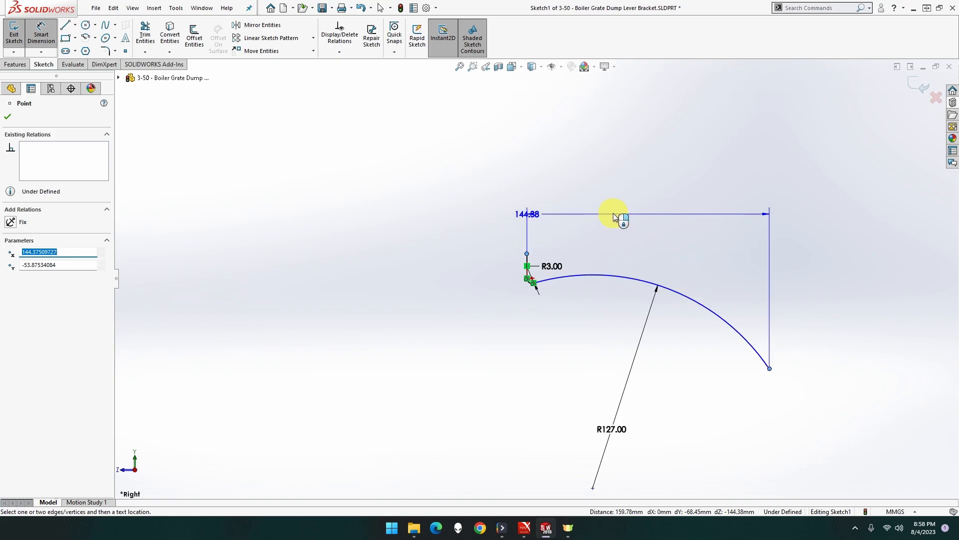
left_click(616, 208)
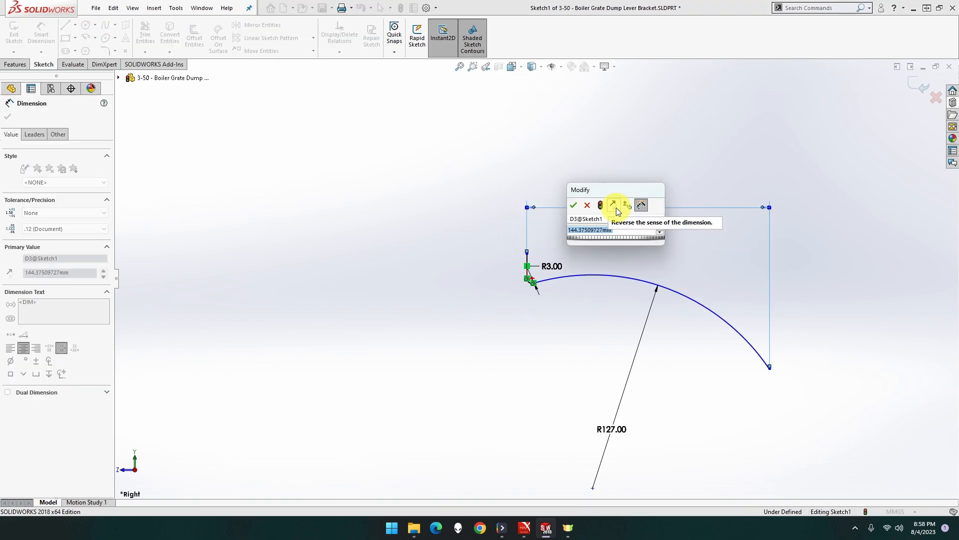
type("18.")
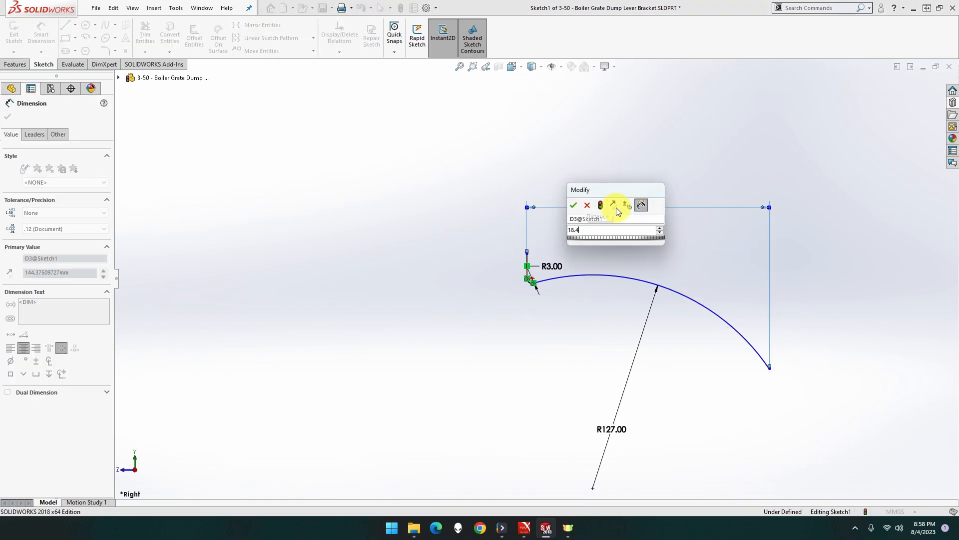
type("4")
key("Return")
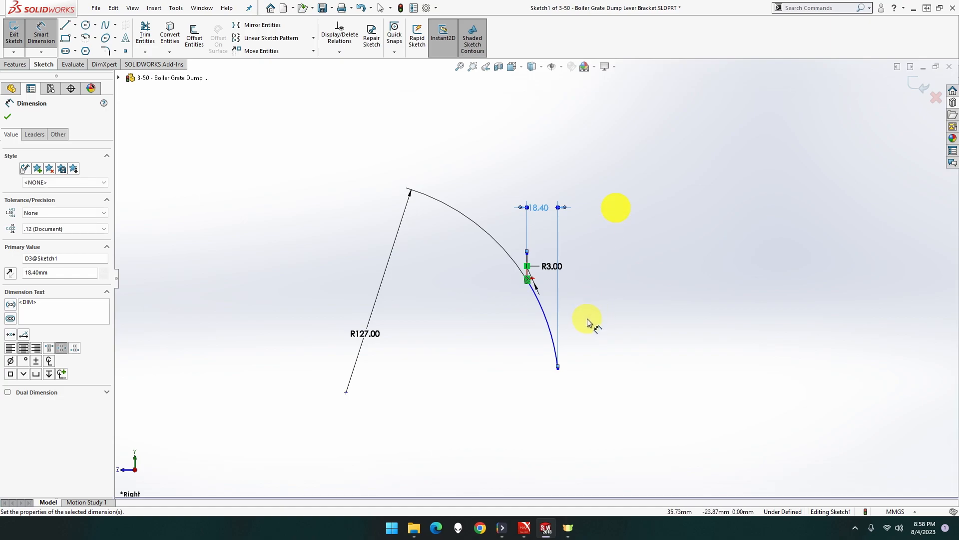
Step: Move the large arc's free endpoint upward to about 11.5 mm below the origin
scroll(586, 318, "down", 2)
scroll(586, 319, "down", 1)
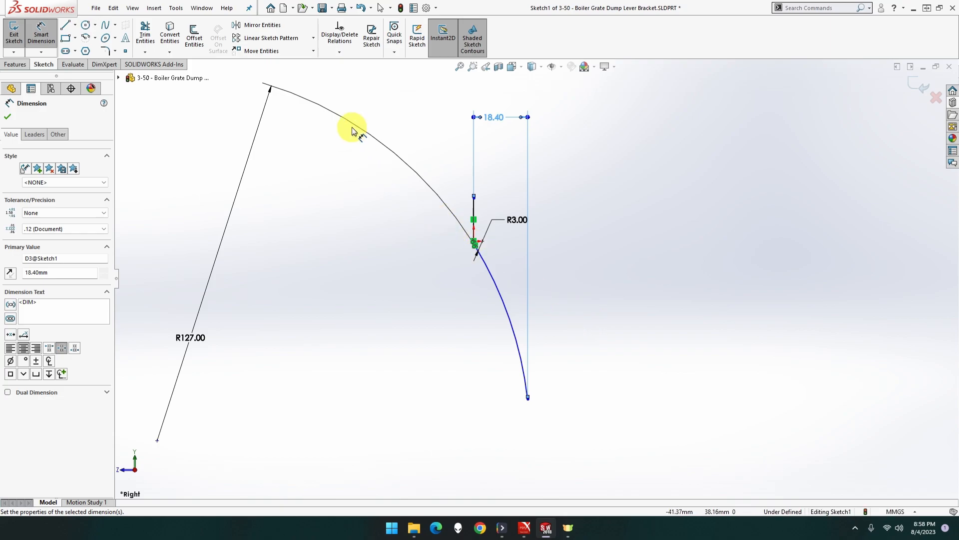
left_click(528, 397)
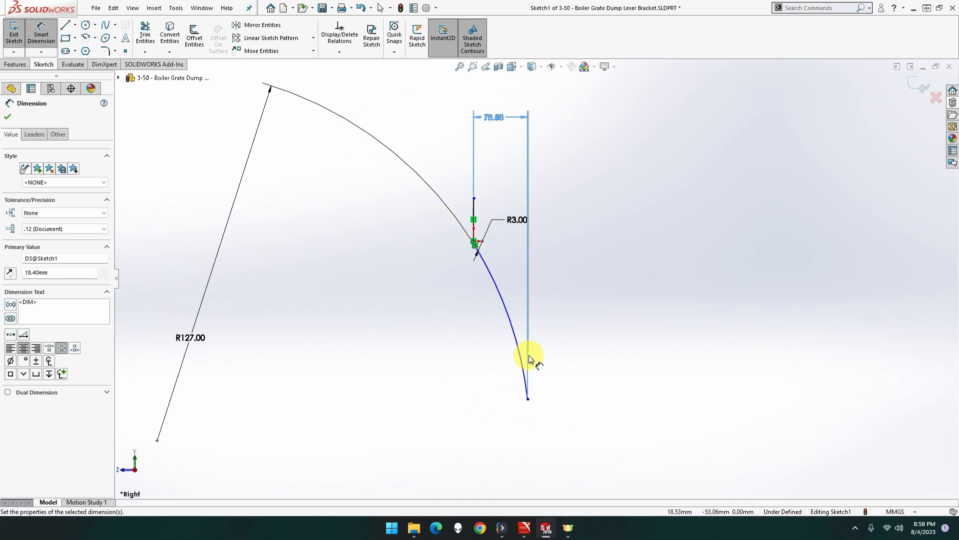
key("Escape")
left_click_drag(528, 399, 519, 279)
scroll(537, 282, "down", 4)
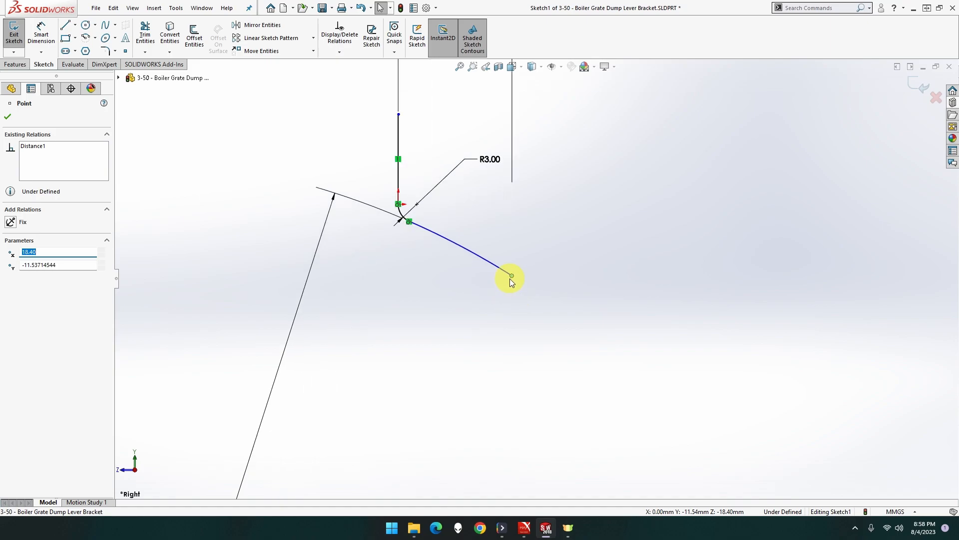
Step: Delete the tangent relation between the 3 mm and 127 mm arcs and make the two arcs tangent again
left_click(475, 331)
scroll(400, 223, "down", 6)
left_click(426, 218)
key("Delete")
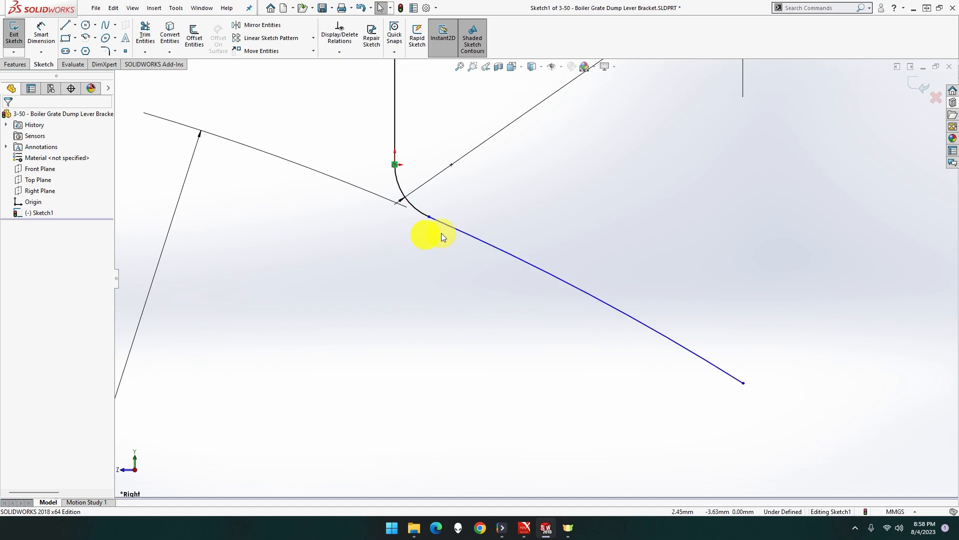
left_click(440, 222)
left_click(419, 216, "ctrl")
left_click(455, 168)
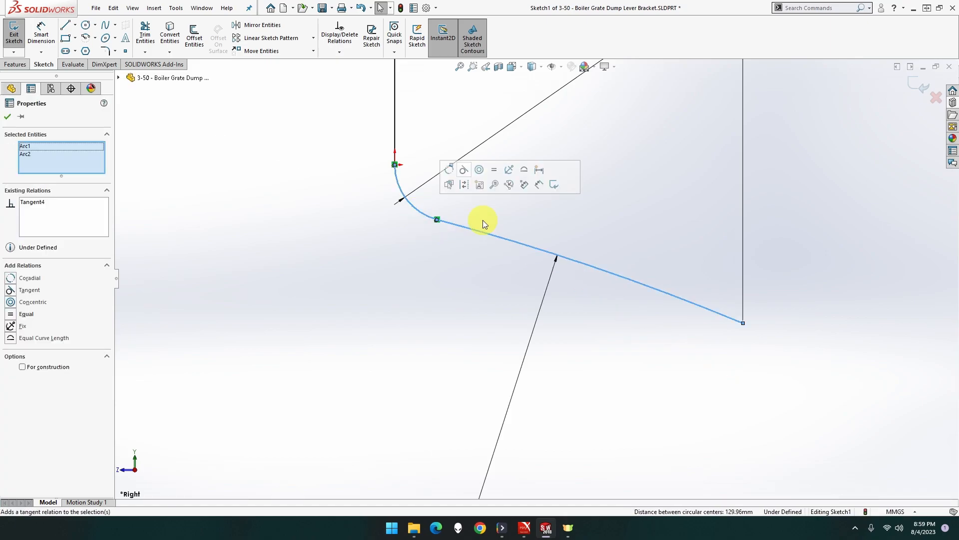
Step: Reposition the large arc's free endpoint to about 8.2 mm below the origin
left_click_drag(745, 322, 717, 320)
key("f")
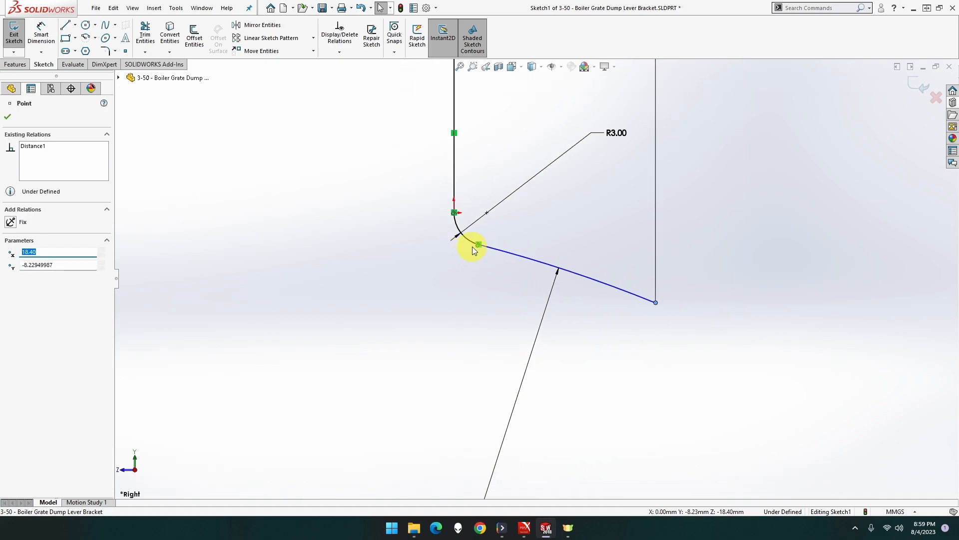
left_click(372, 233)
key("f")
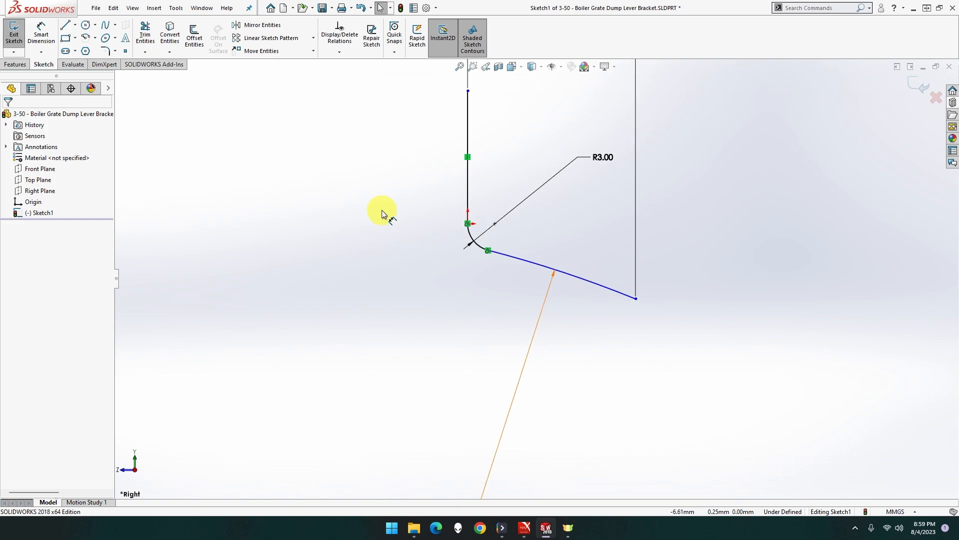
left_click(44, 35)
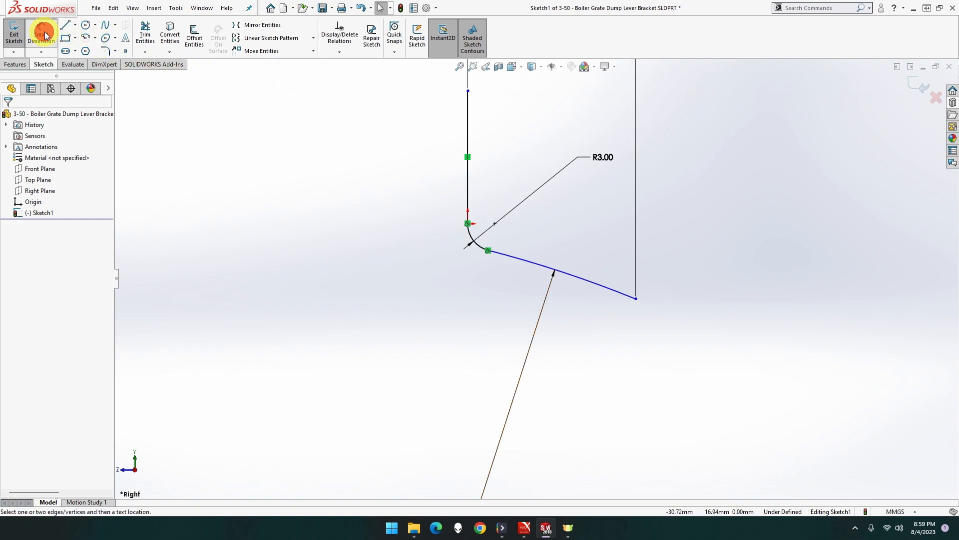
left_click(468, 91)
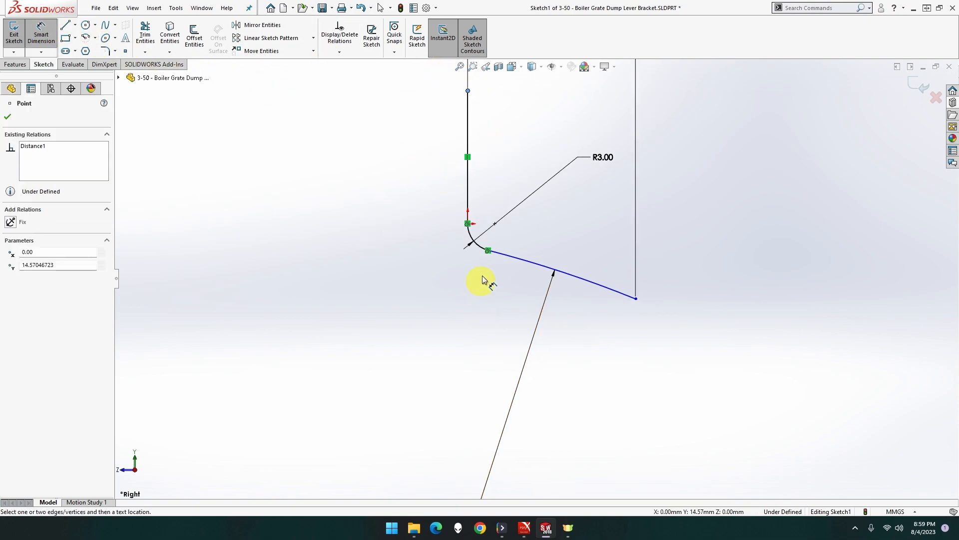
left_click(487, 251)
scroll(499, 257, "down", 5)
left_click(510, 261)
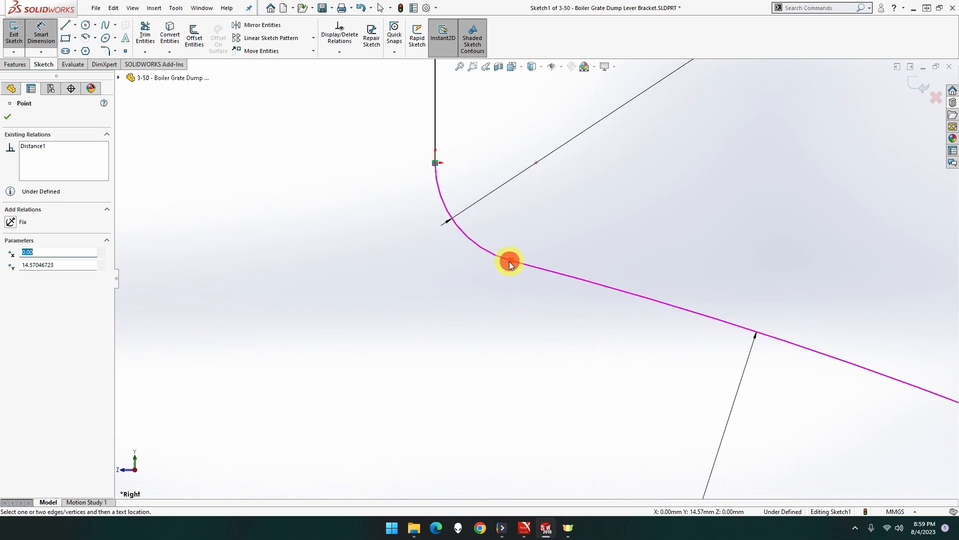
key("Escape")
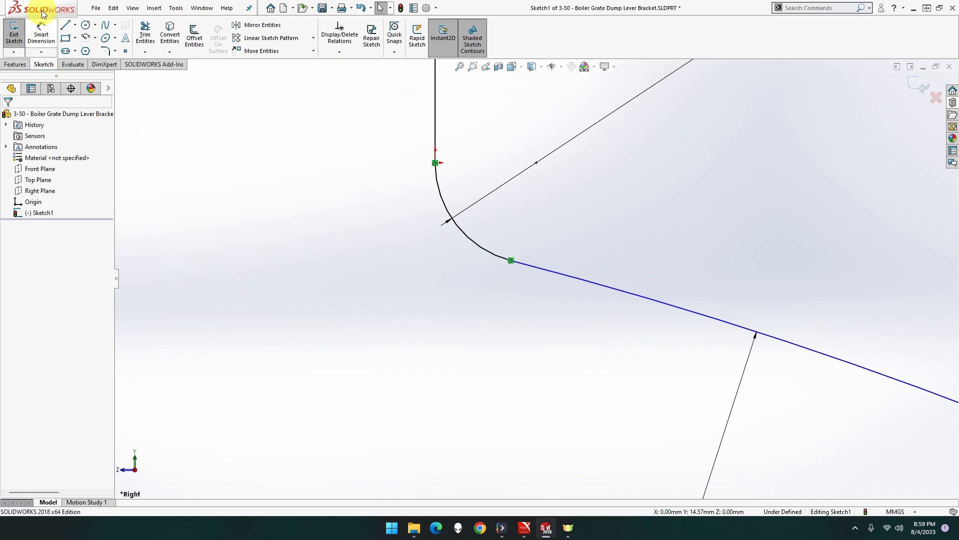
left_click(38, 31)
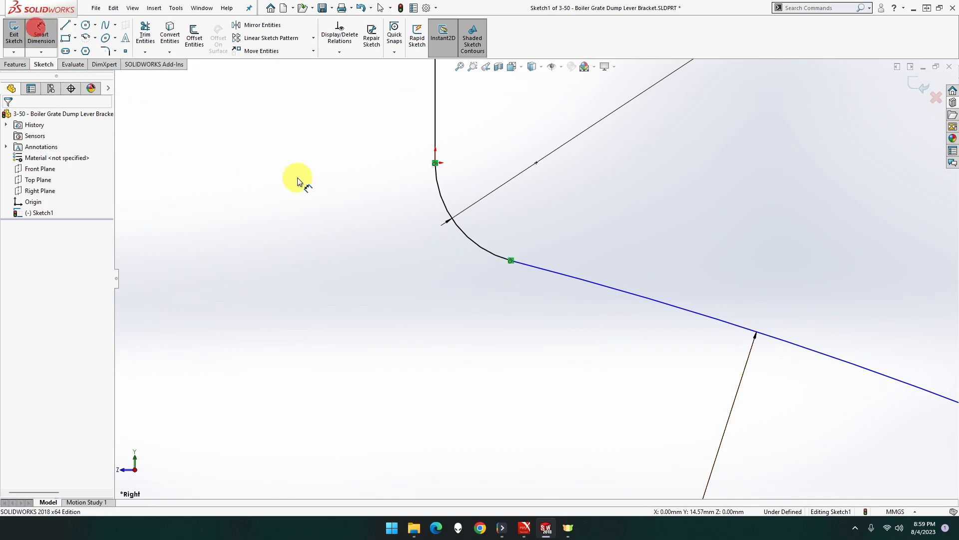
left_click(510, 260)
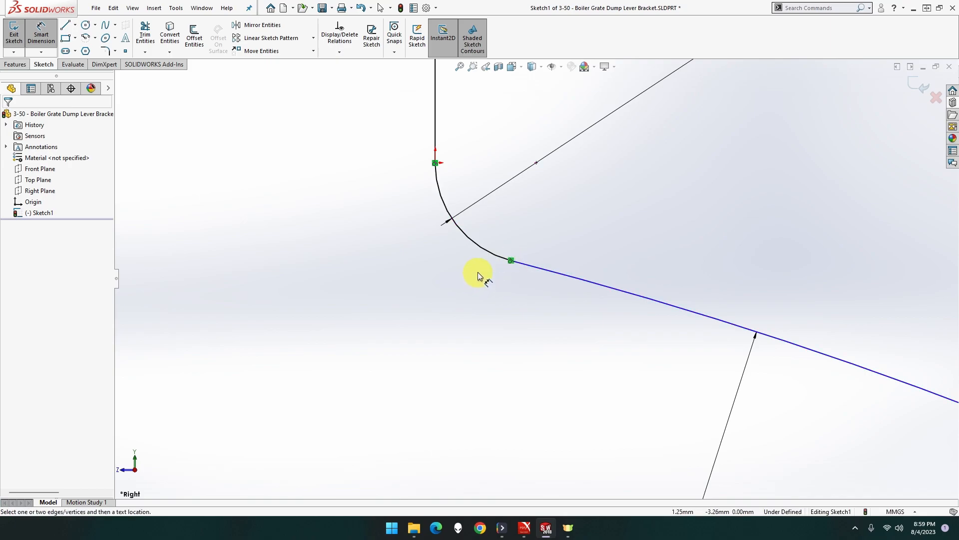
key("Escape")
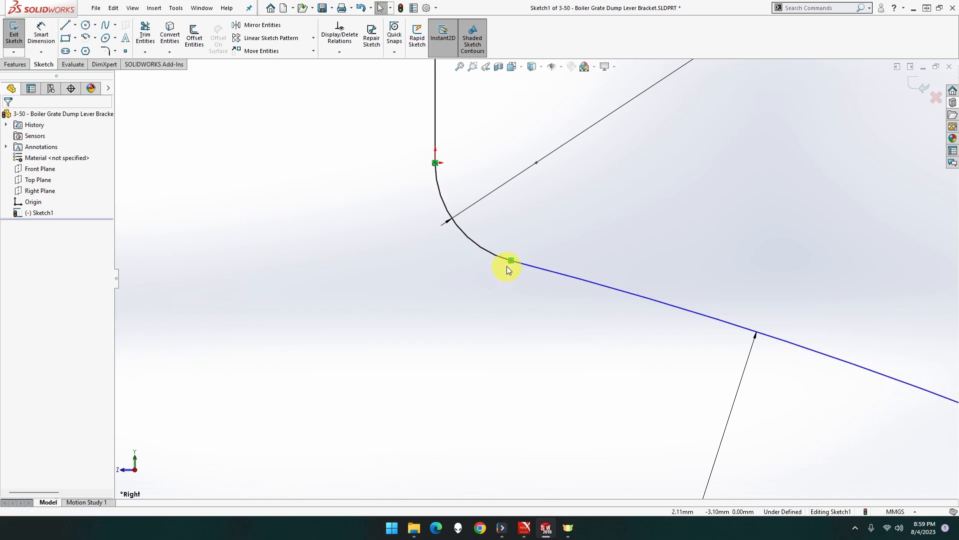
Step: Remove the tangent relation at the arcs' junction and dimension the vertical distance from the line's upper end to that junction as 15.8 mm
left_click(510, 262)
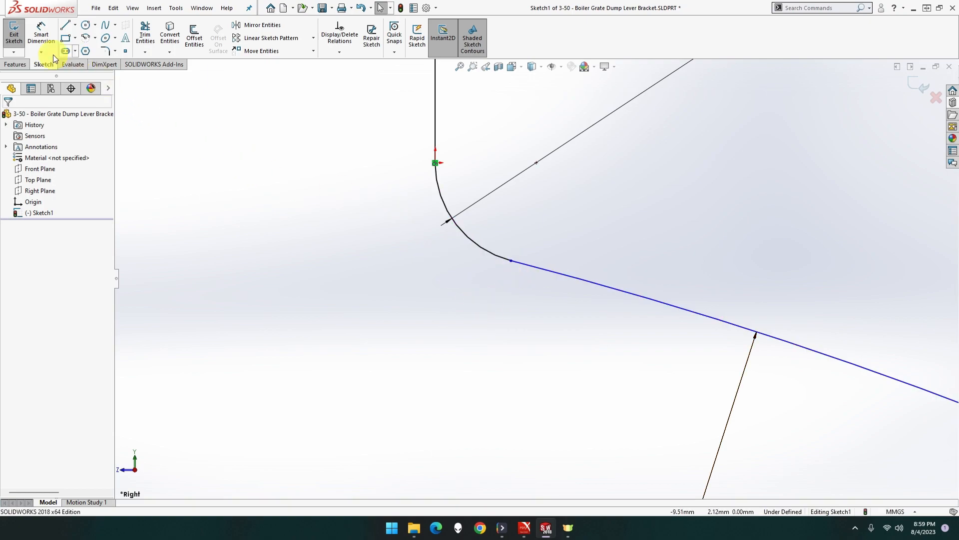
left_click(41, 34)
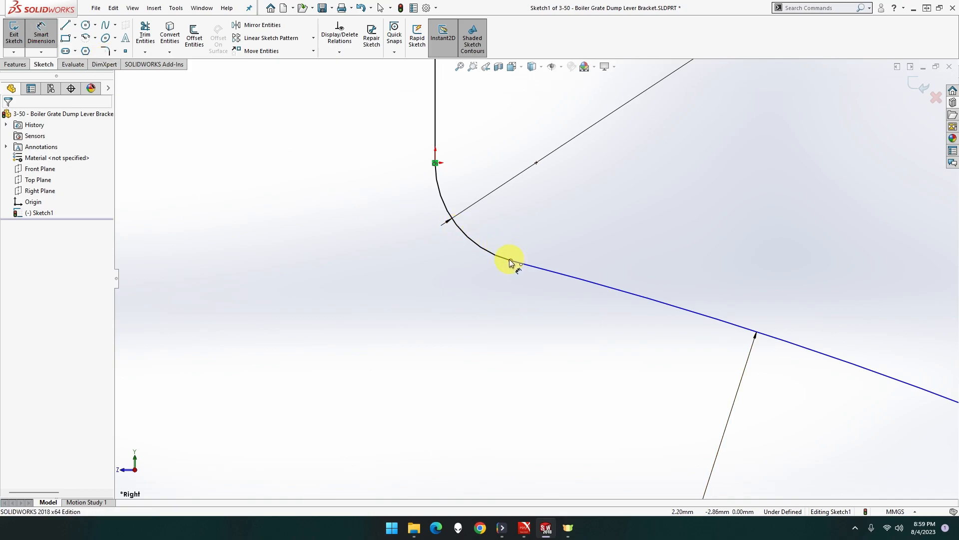
scroll(500, 252, "up", 5)
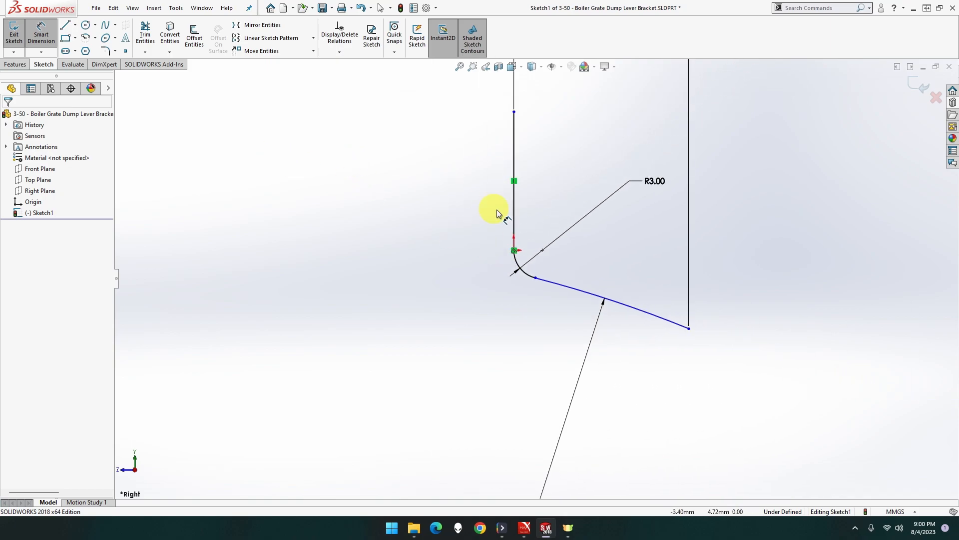
left_click(535, 277)
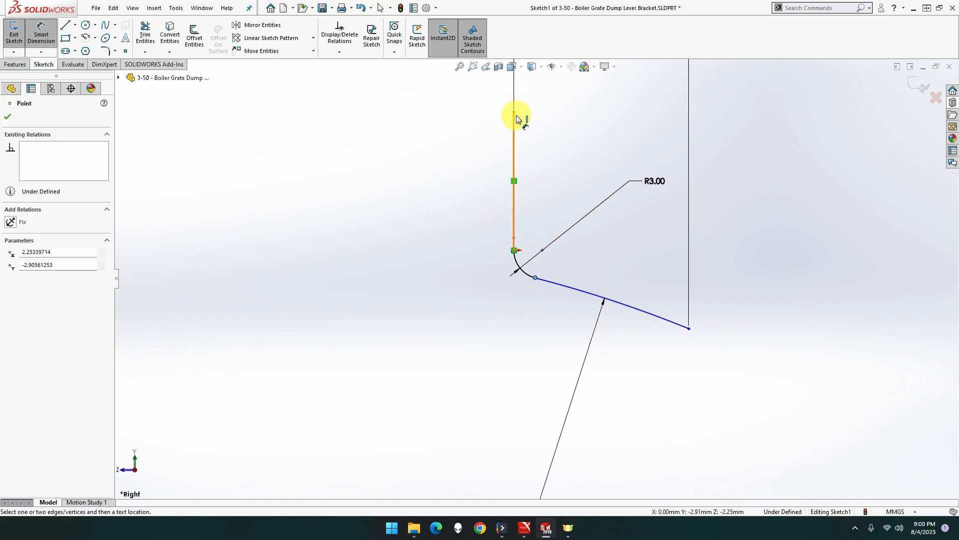
left_click(514, 111)
left_click(458, 180)
type("15.8")
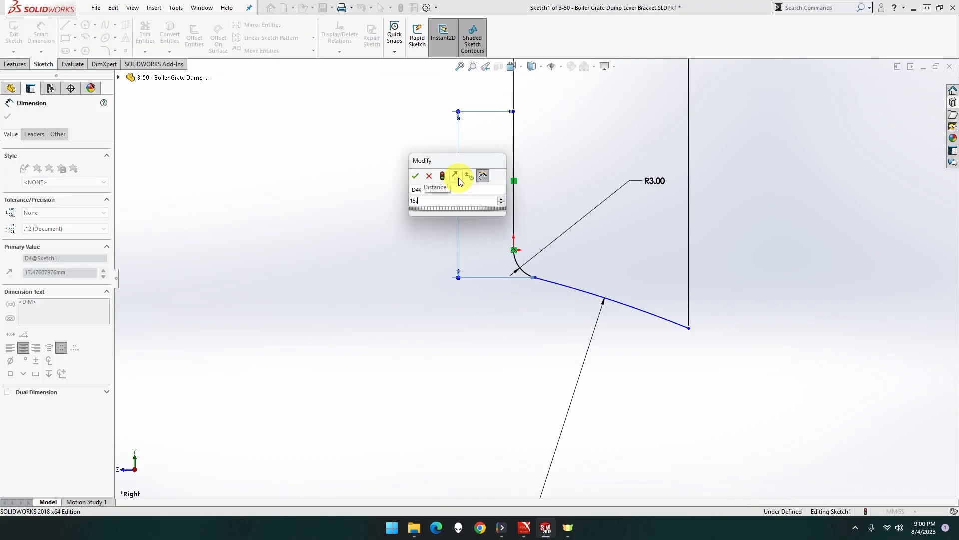
key("Return")
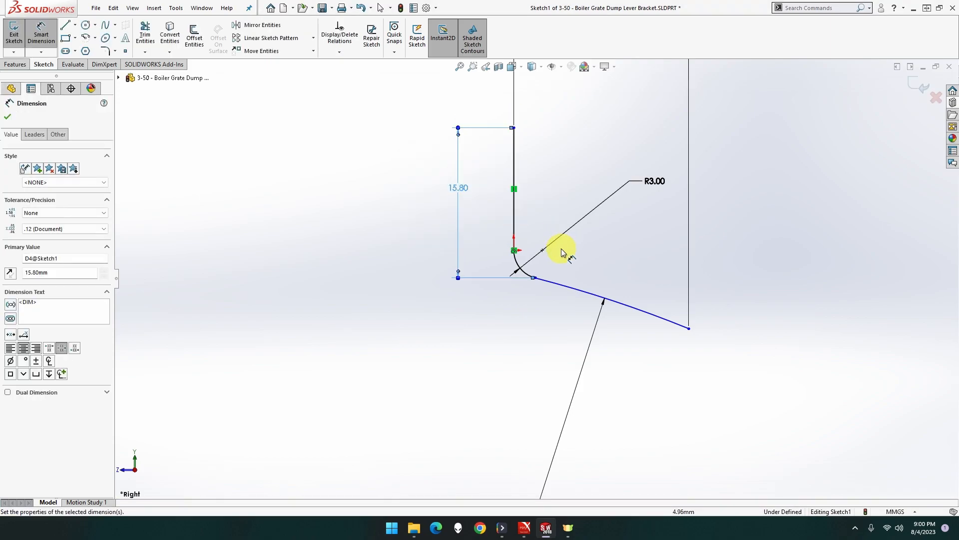
Step: Add a tangent relation between the small 3 mm arc and the large arc
key("Escape")
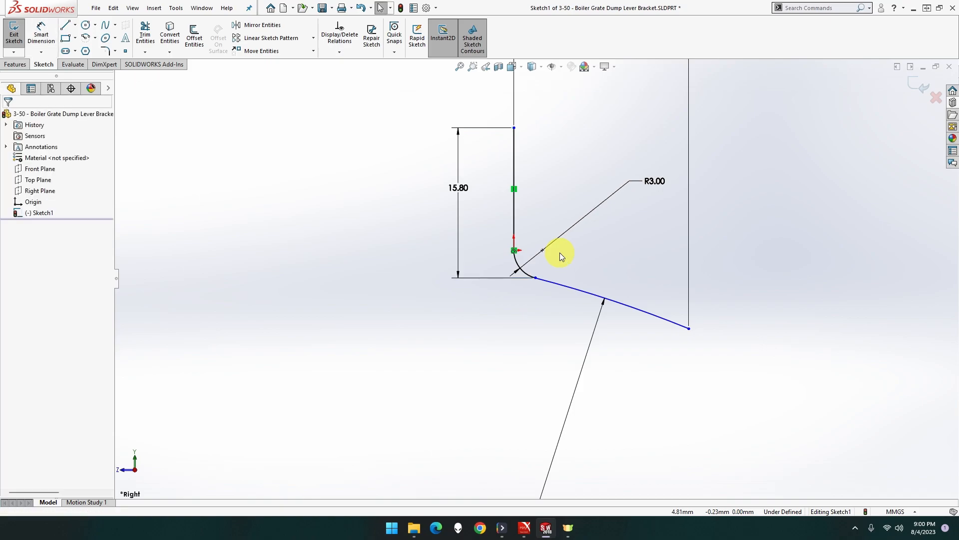
left_click(553, 284)
left_click(529, 276, "ctrl")
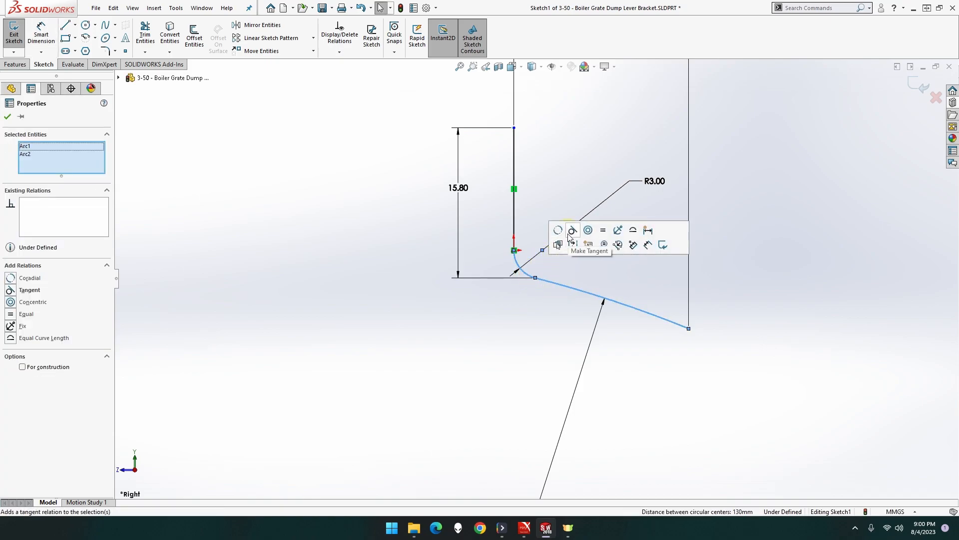
left_click(573, 231)
left_click(574, 273)
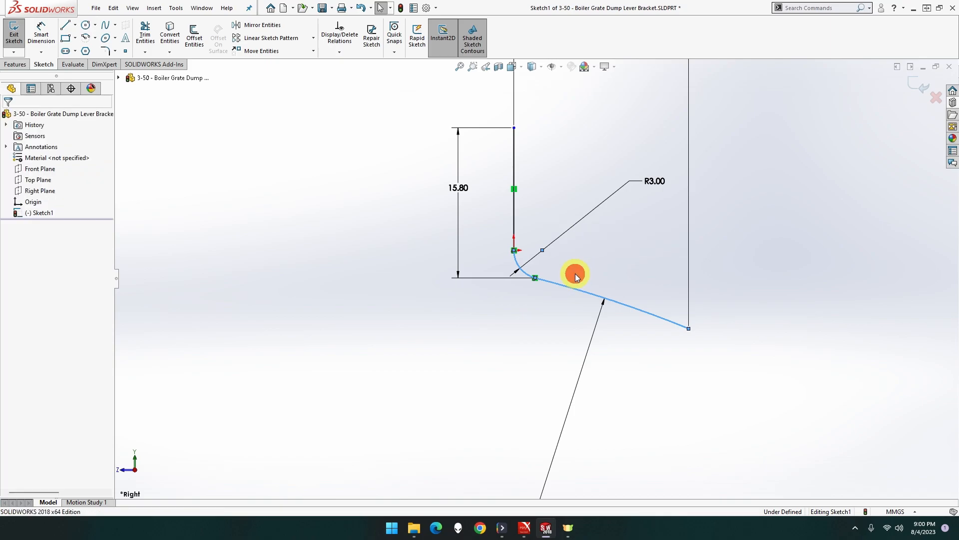
Step: Move the R3.00 dimension label outside the profile, below and to the left of the small arc
scroll(613, 272, "up", 3)
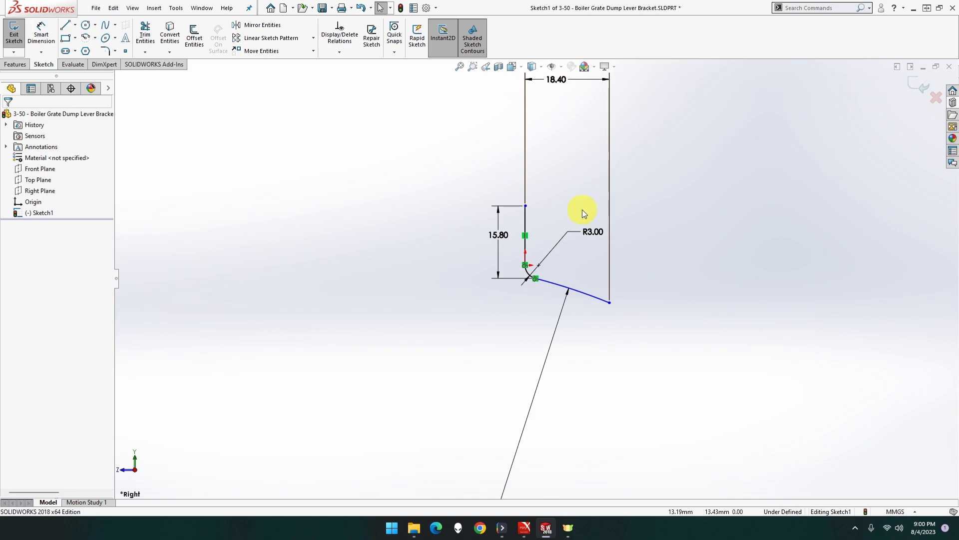
left_click(455, 328)
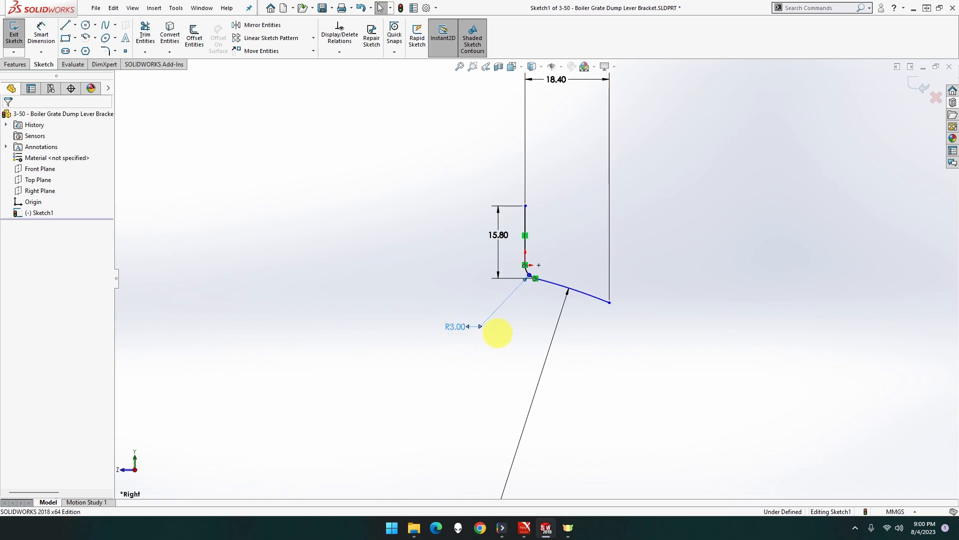
left_click(531, 314)
scroll(578, 246, "down", 1)
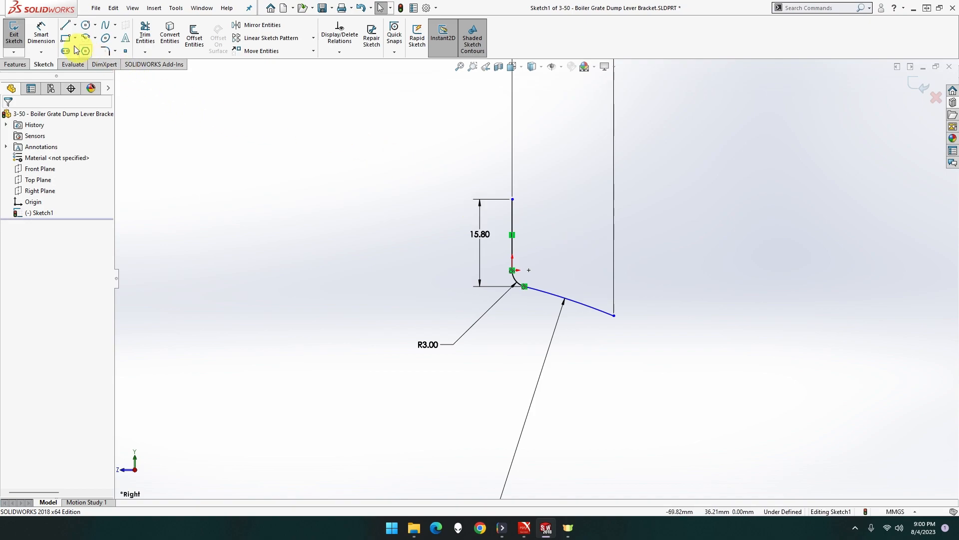
Step: Offset the connected line-and-arc profile chain 2 mm toward its inner side, with the direction reversed
left_click(197, 40)
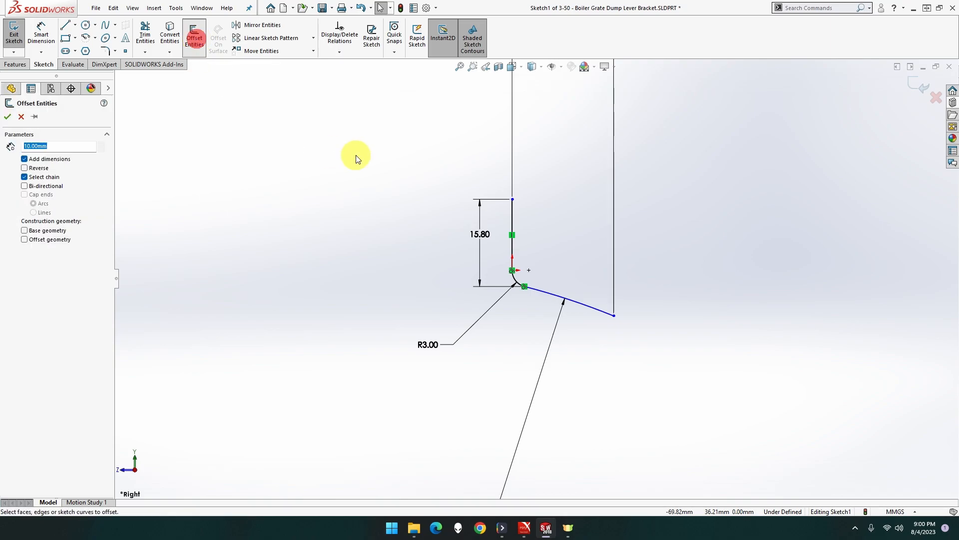
left_click(539, 293)
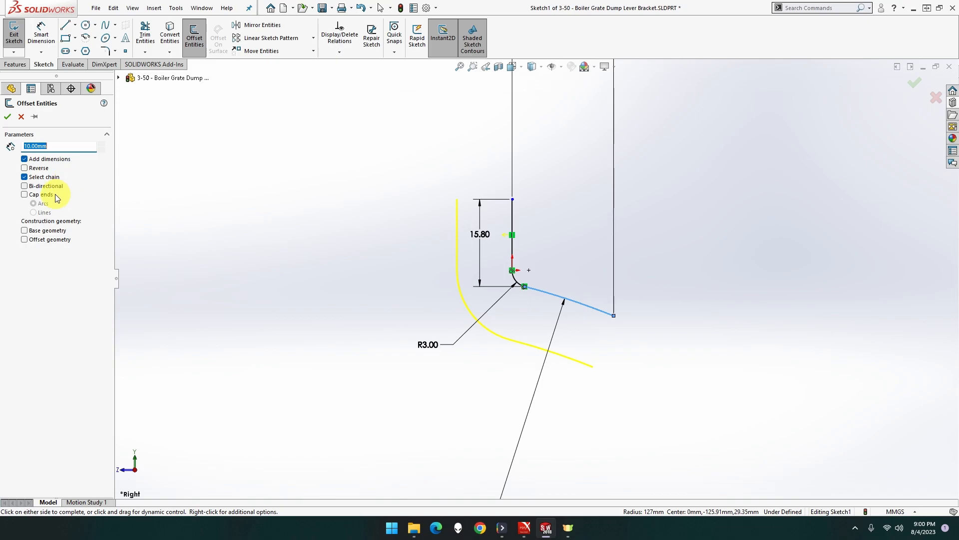
left_click(44, 170)
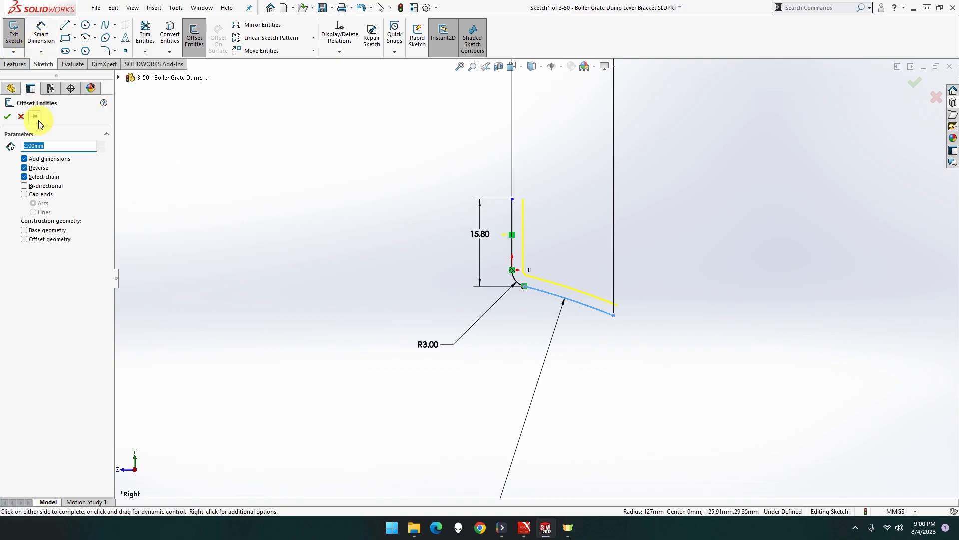
left_click(8, 117)
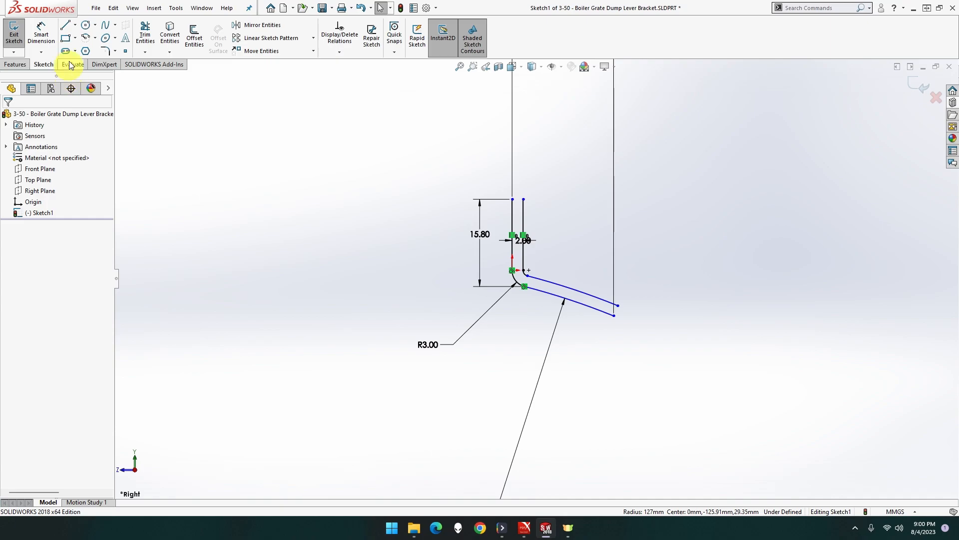
Step: Close the profile with straight lines joining the original and offset curves at the upper end and at the large arc's free end
left_click(68, 29)
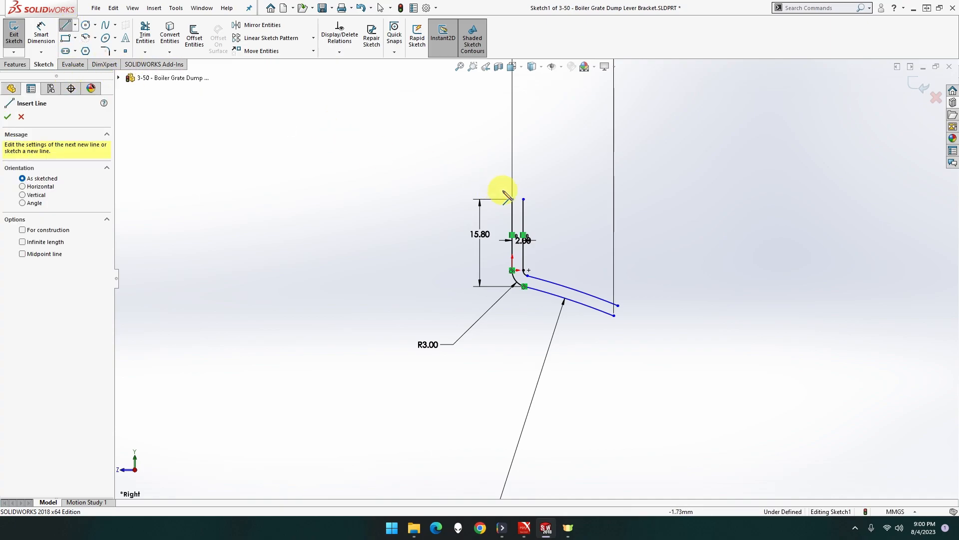
left_click_drag(512, 199, 523, 199)
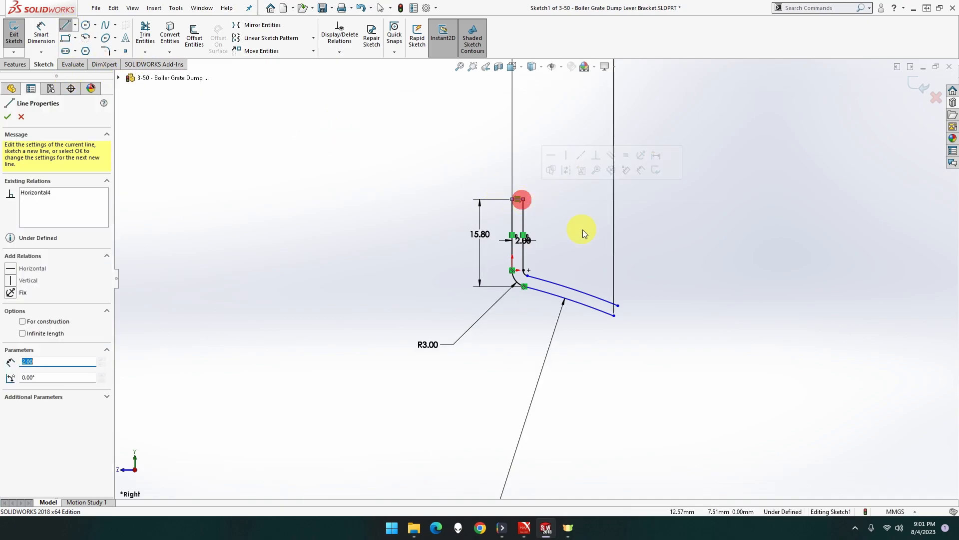
left_click_drag(611, 288, 618, 306)
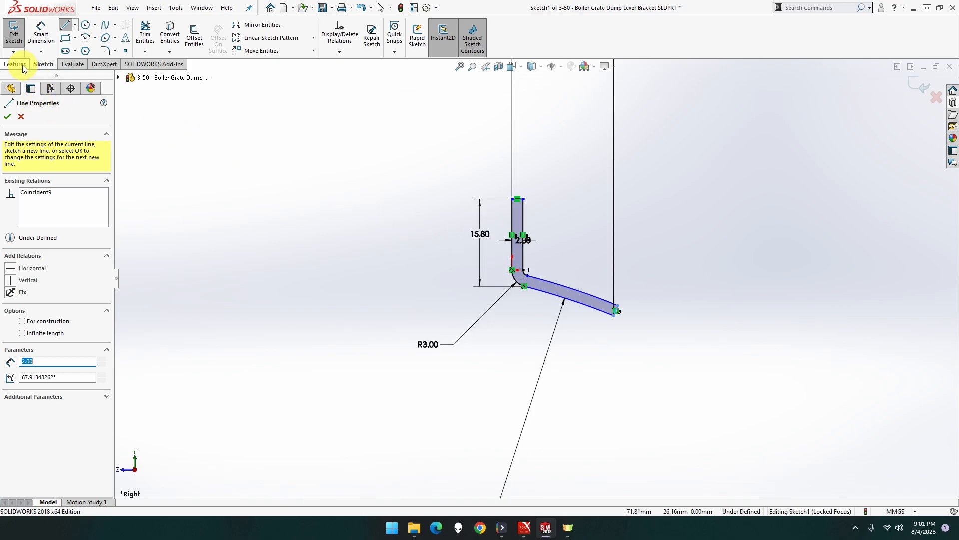
left_click(195, 141)
key("Escape")
Step: Try a vertical relation between the inner and outer junction points of the bend and undo it
scroll(542, 315, "down", 3)
left_click(520, 268)
left_click(511, 275)
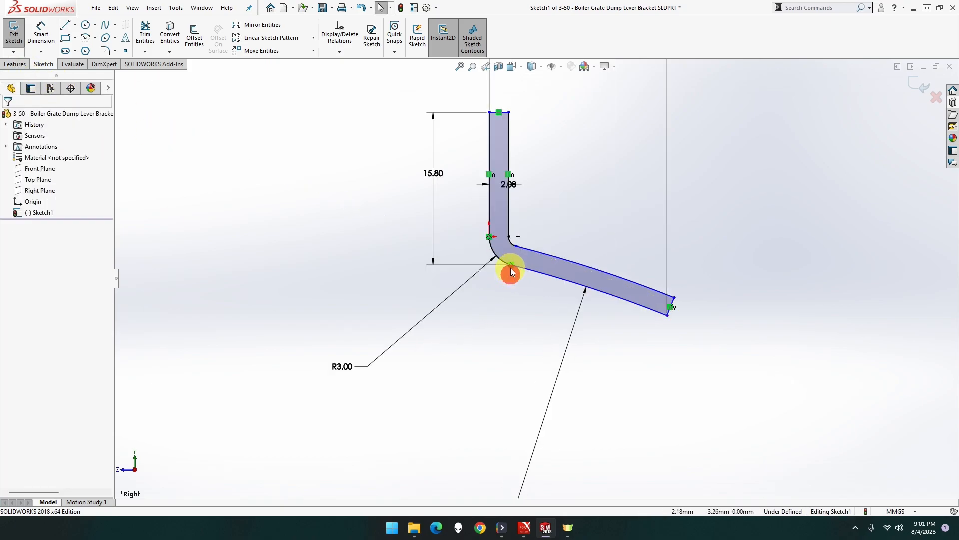
left_click(510, 269)
left_click(511, 264)
left_click(516, 247)
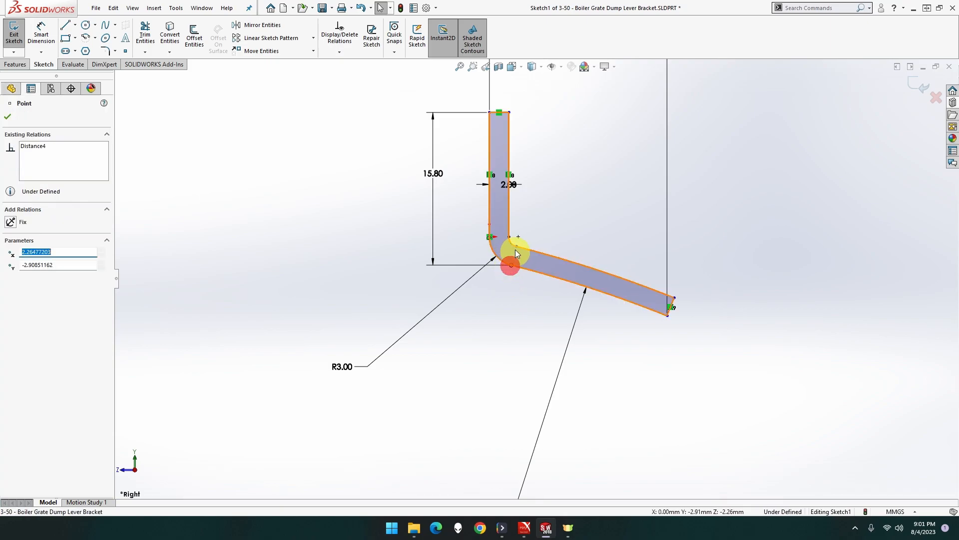
left_click(514, 251, "ctrl")
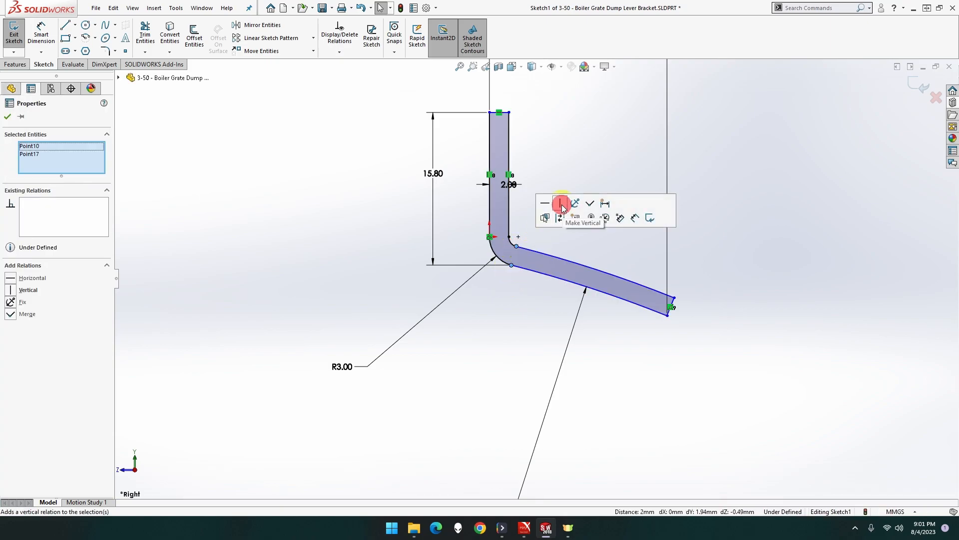
left_click(562, 205)
key("ctrl+z")
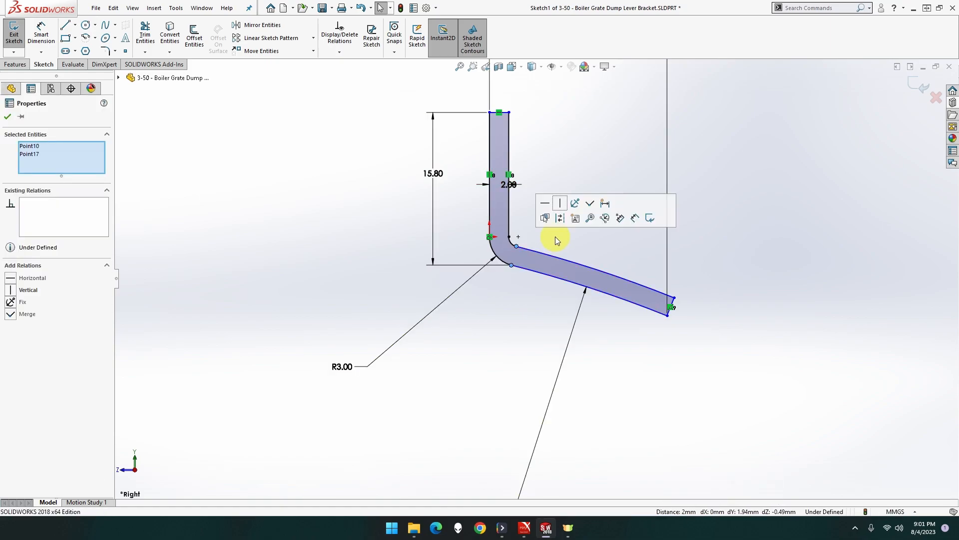
Step: Shift the outer junction point between the small and large arcs slightly along the bend
mouse_move(512, 265)
left_mouse_down()
mouse_move(522, 266)
mouse_move(514, 268)
left_mouse_up()
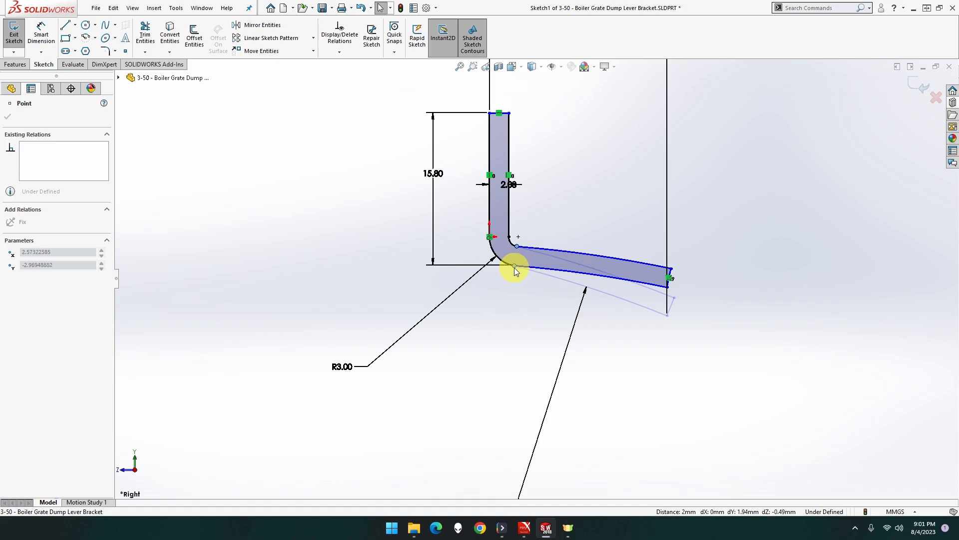
left_click_drag(514, 268, 515, 270)
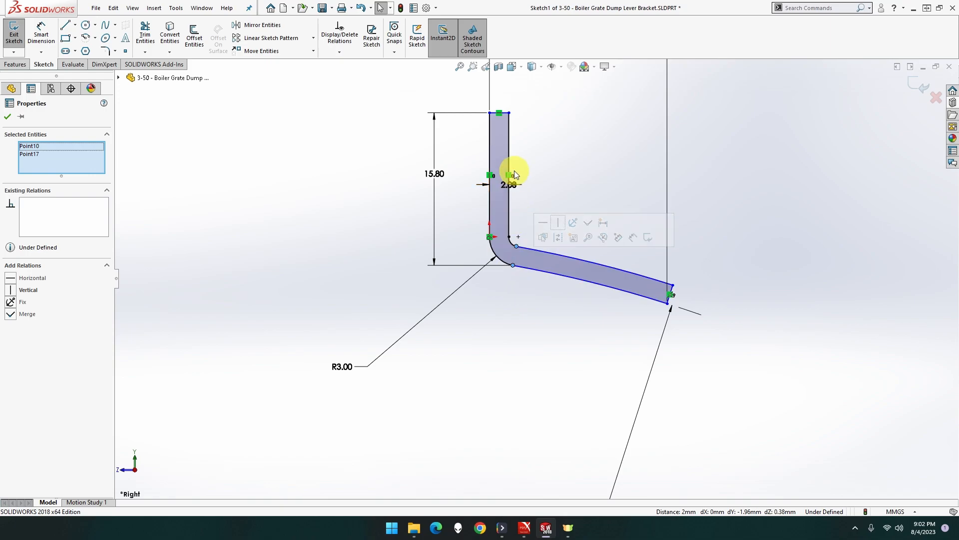
Step: Tidy the 18.40, 2.00, R3.00 and R127.00 dimension labels so they sit clear of the profile and close to it
scroll(566, 186, "up", 5)
left_click_drag(553, 110, 559, 194)
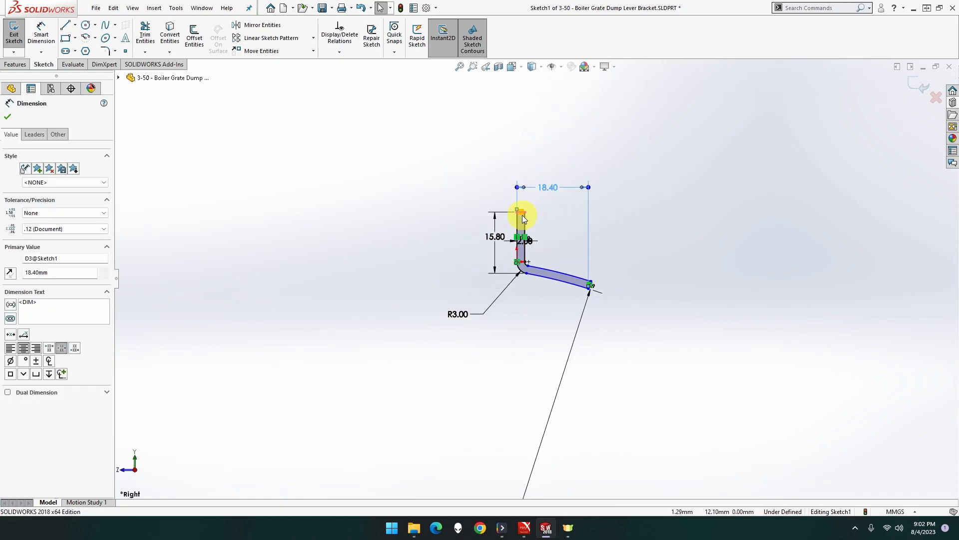
left_click(594, 286)
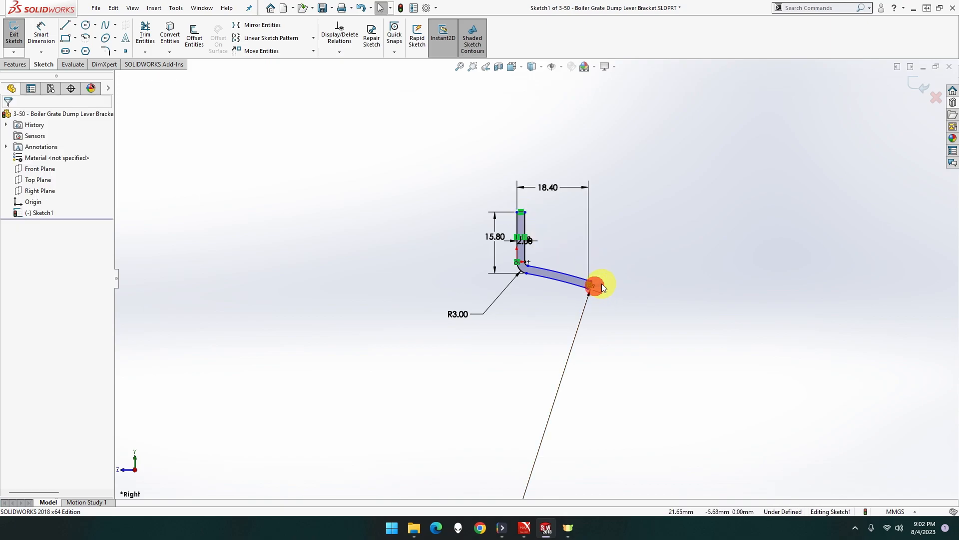
scroll(609, 281, "down", 5)
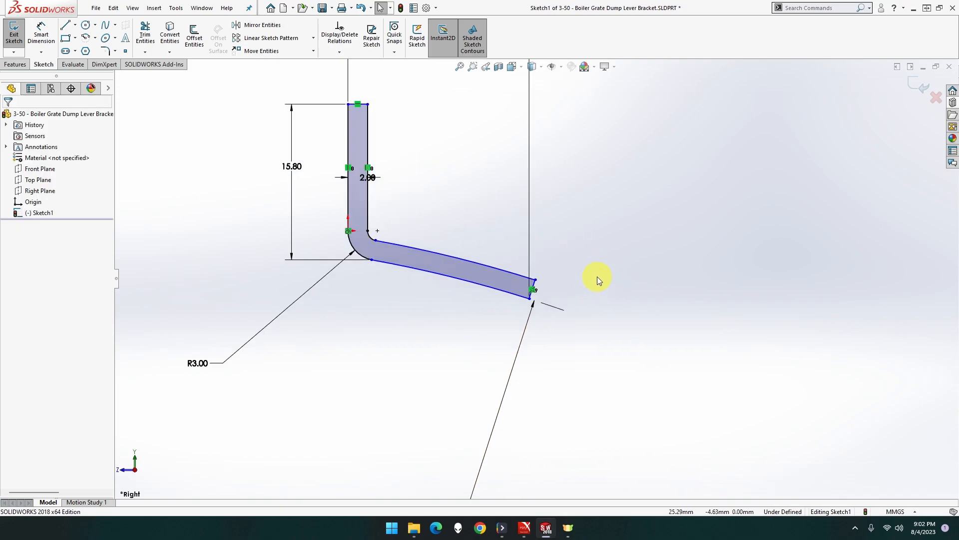
scroll(597, 276, "up", 4)
left_click(458, 232)
left_click(492, 219)
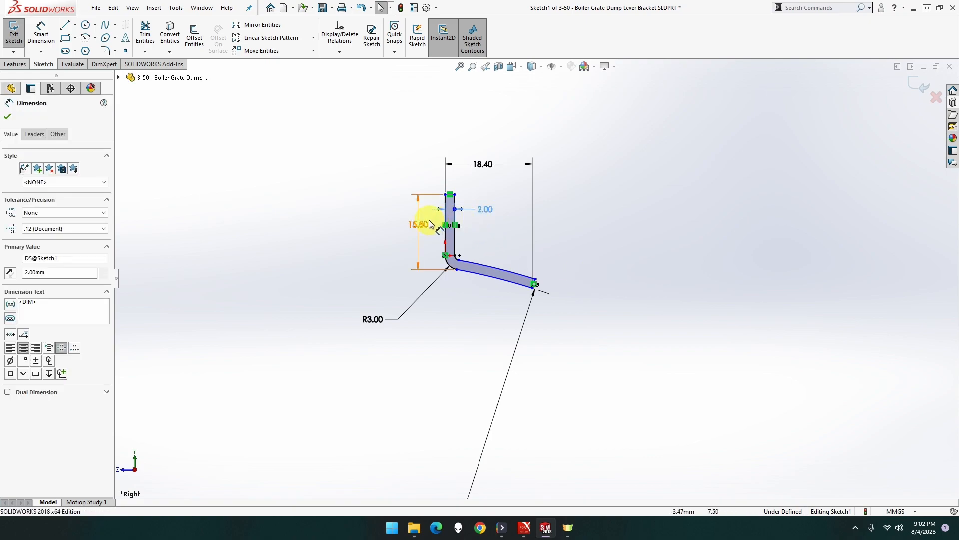
left_click(391, 319)
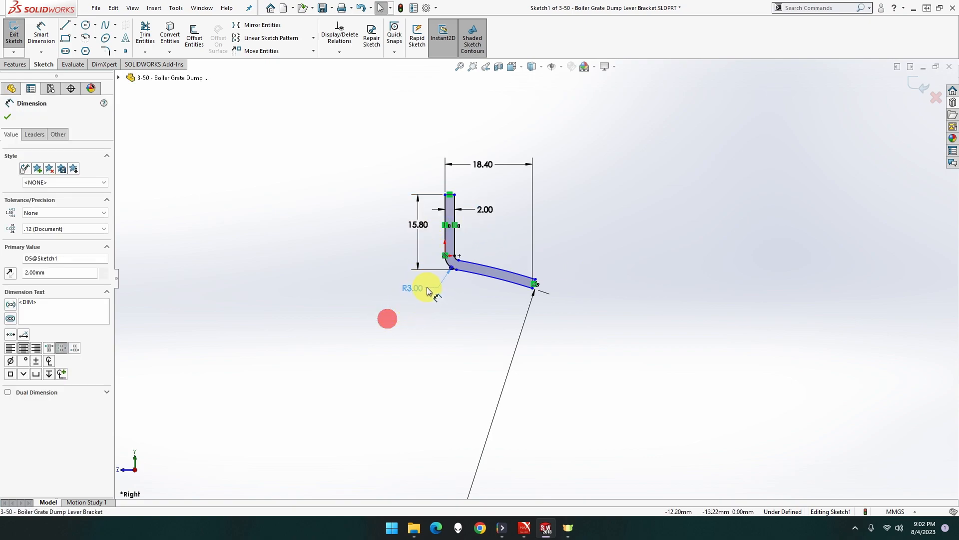
left_click(427, 289)
key("z")
left_click_drag(471, 479, 515, 302)
scroll(561, 253, "down", 2)
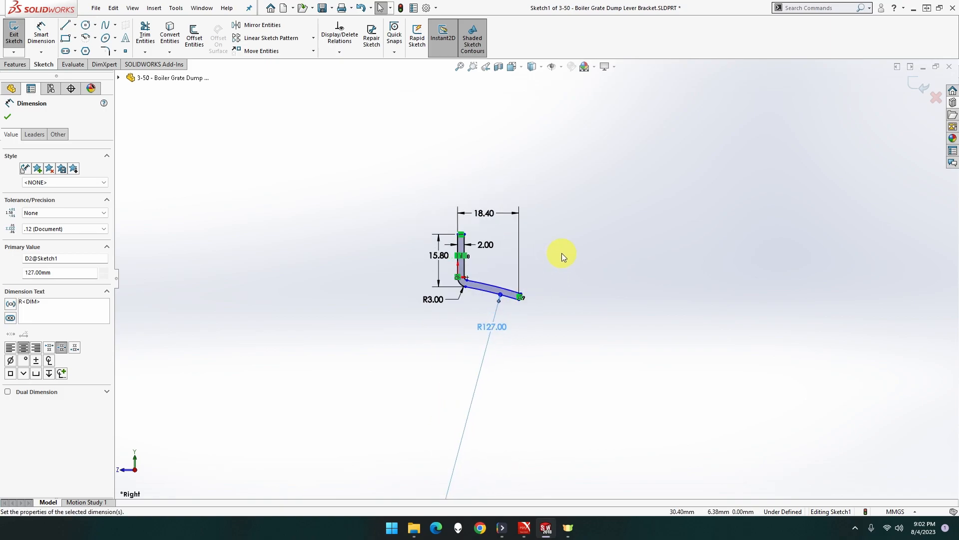
scroll(552, 266, "down", 3)
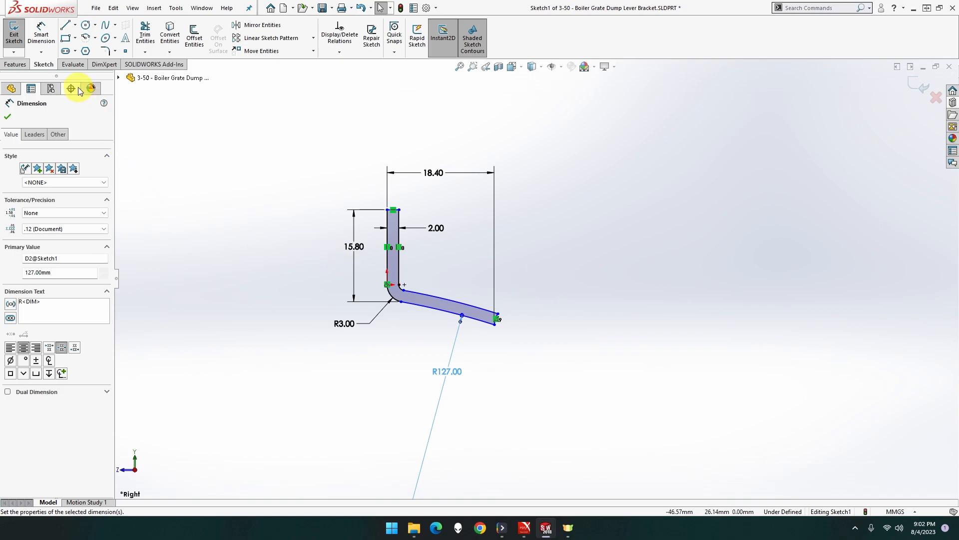
Step: Dimension the vertical distance from the inner line's upper end to the large outer arc's free end as 20 mm
left_click(42, 40)
left_click(498, 323)
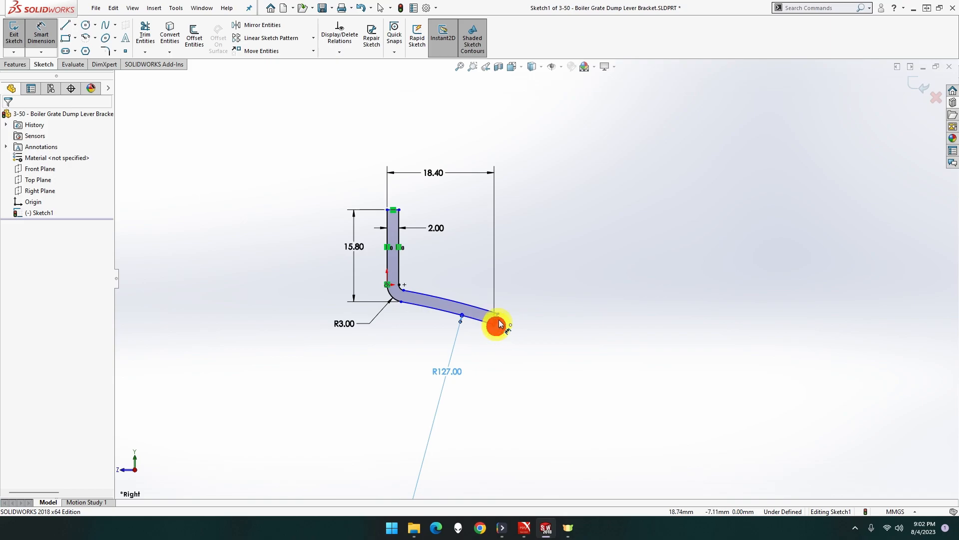
left_click(399, 209)
left_click(526, 245)
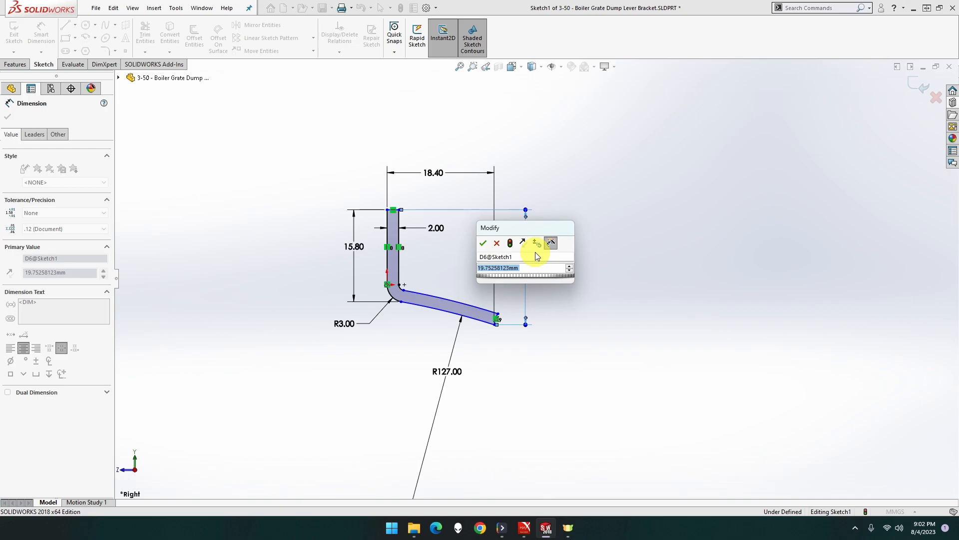
type("0")
key("Return")
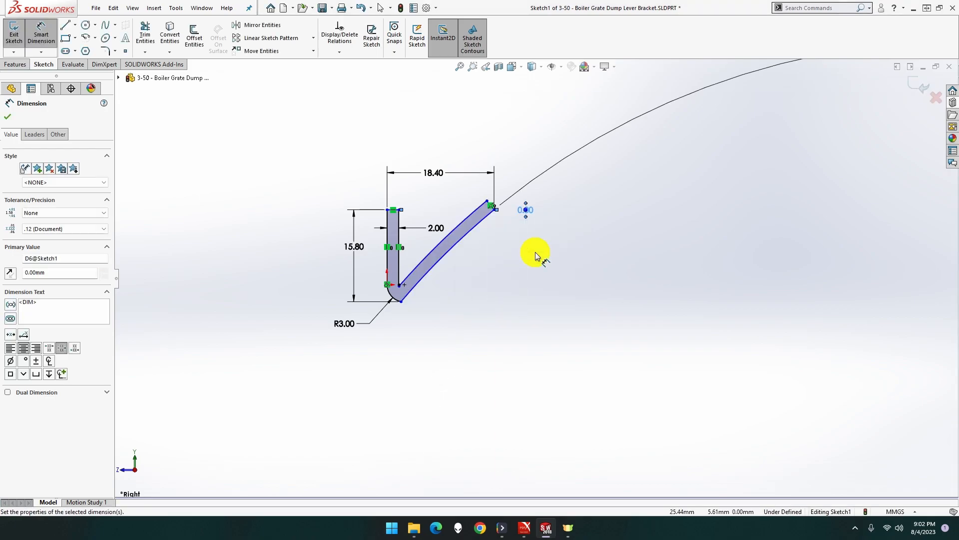
key("ctrl+z")
double_click(531, 252)
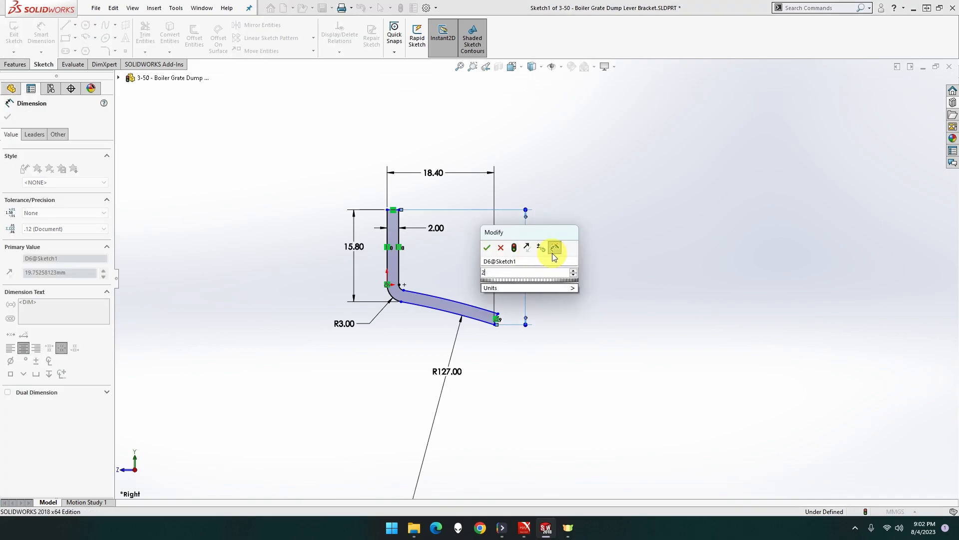
key("Return")
left_click(571, 255)
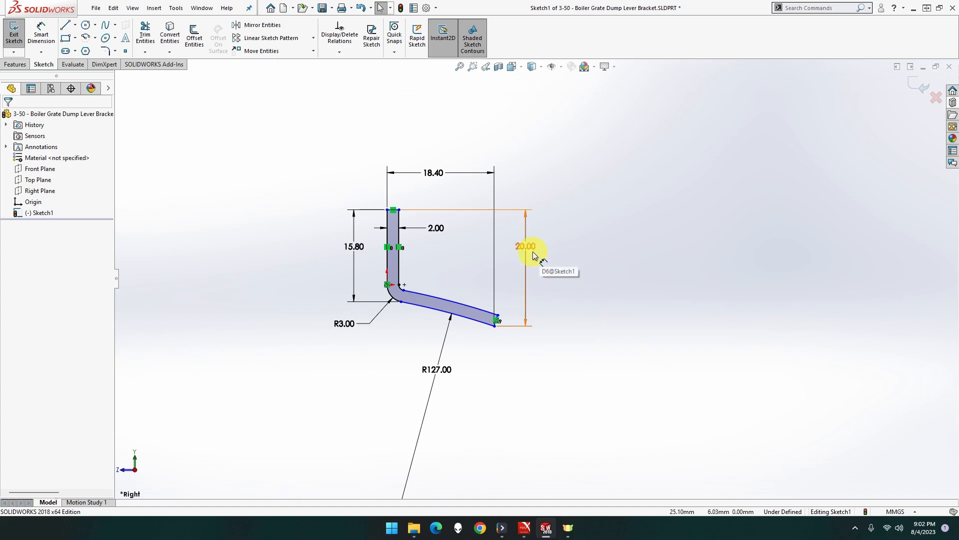
Step: Pull the two corner points at the profile's free end to adjust the remaining loose geometry
mouse_move(497, 314)
left_mouse_down()
mouse_move(500, 305)
mouse_move(497, 319)
left_mouse_up()
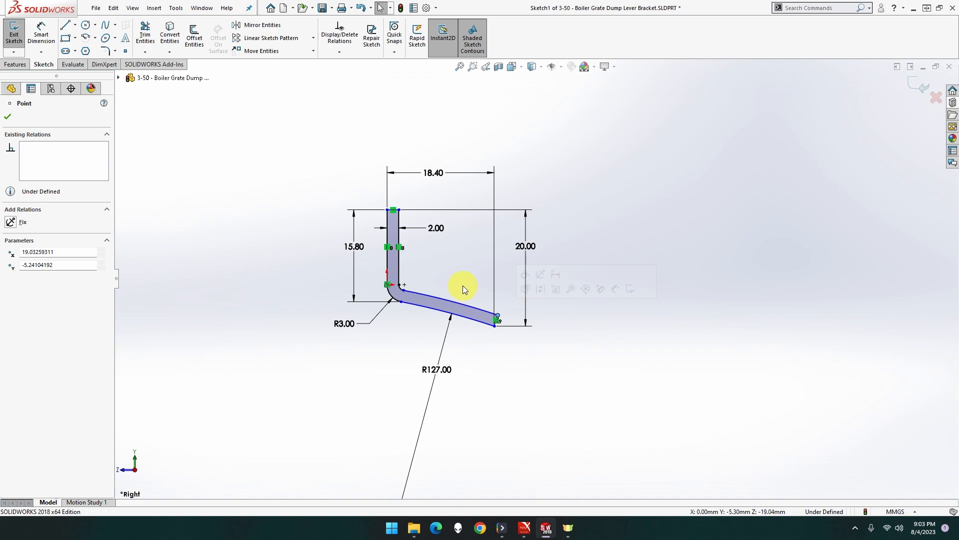
left_click(493, 328)
mouse_move(492, 327)
left_mouse_down()
mouse_move(497, 315)
mouse_move(495, 337)
left_mouse_up()
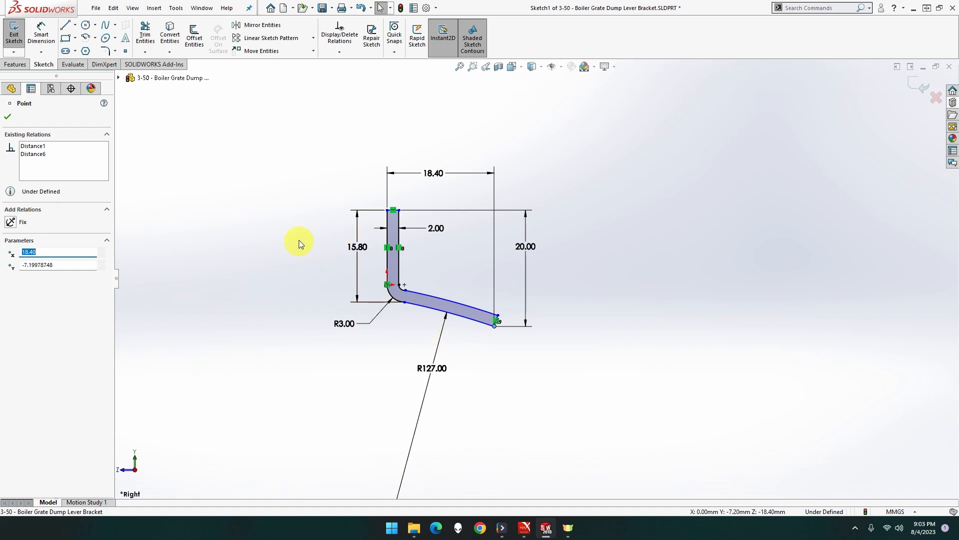
Step: Dimension the inner vertical line's length, placing the label outside the 15.80 mm dimension and accepting the measured value
left_click(41, 35)
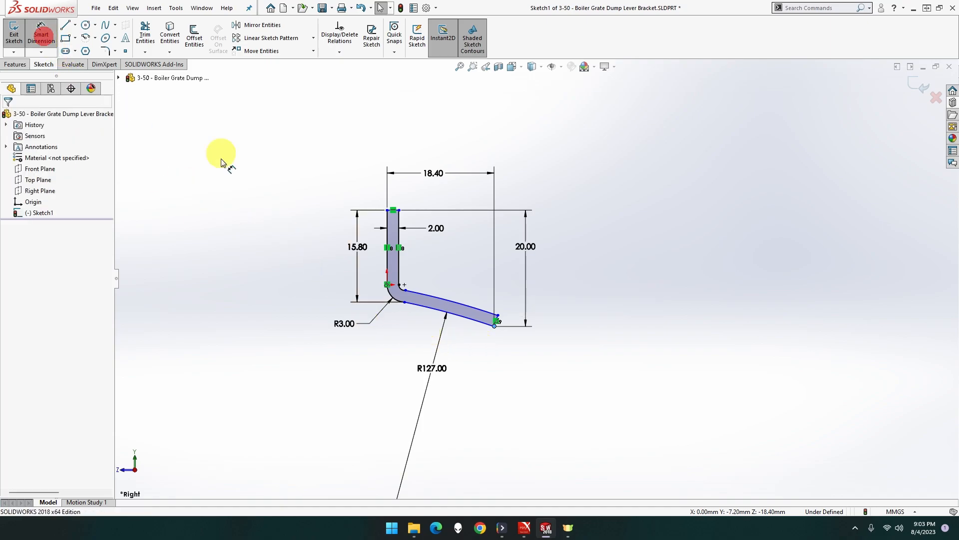
left_click(400, 245)
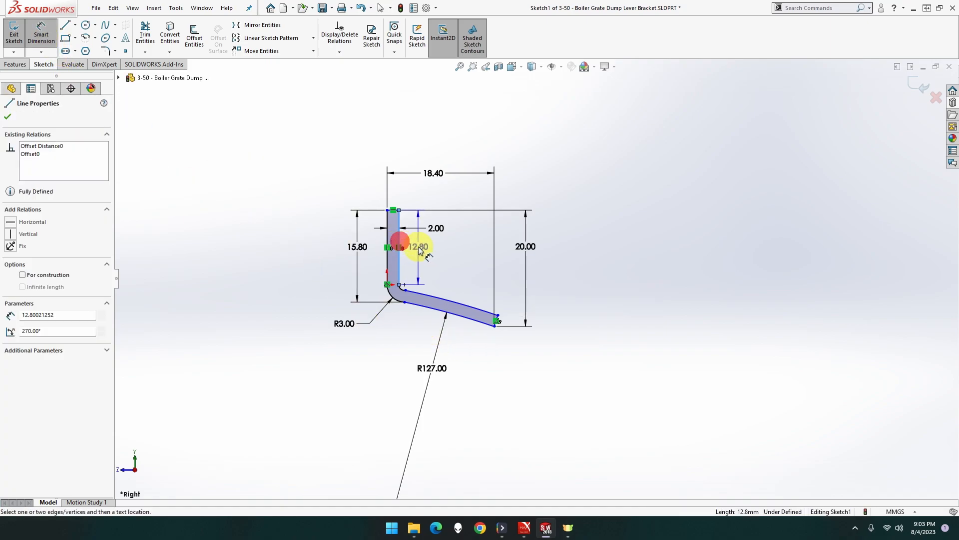
left_click(305, 246)
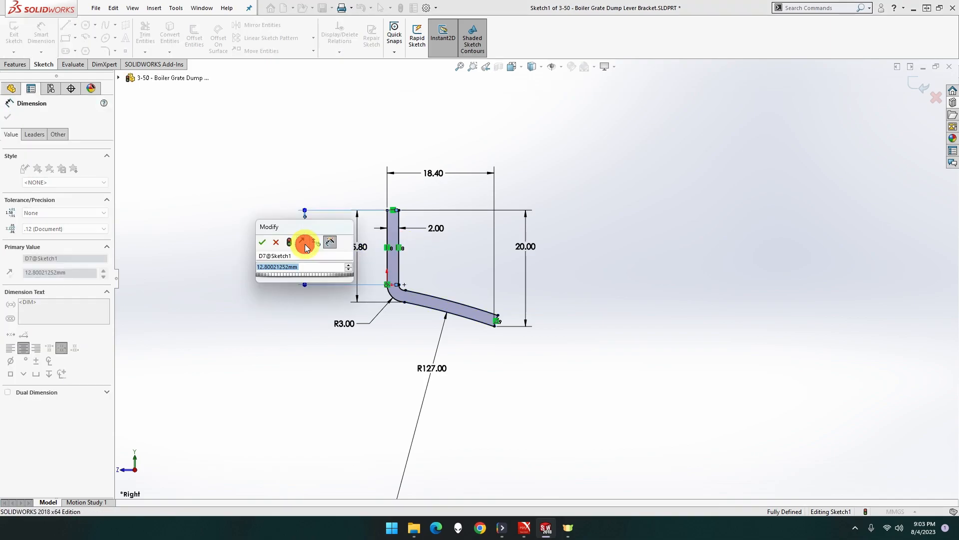
left_click(262, 243)
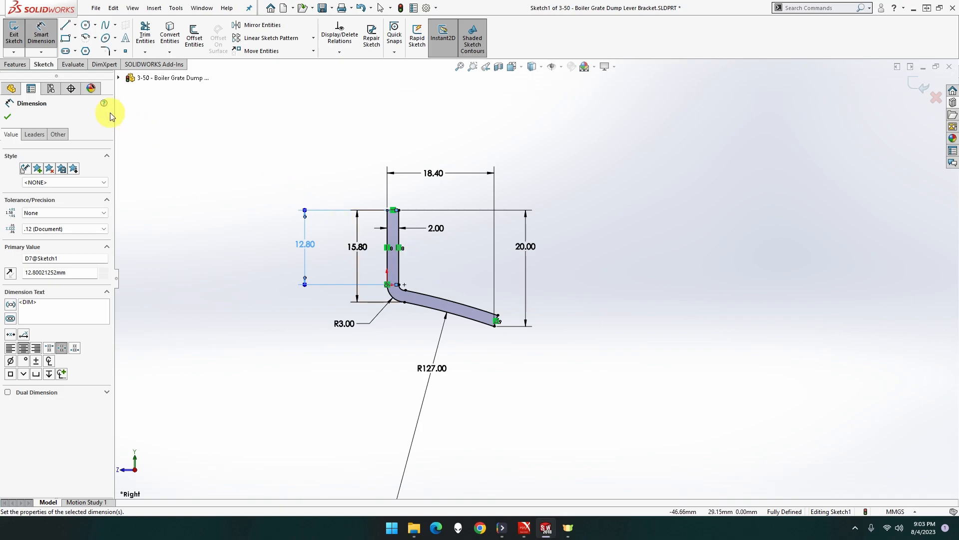
Step: Extrude the closed profile 12 mm with the Mid Plane end condition
left_click(20, 66)
left_click(18, 34)
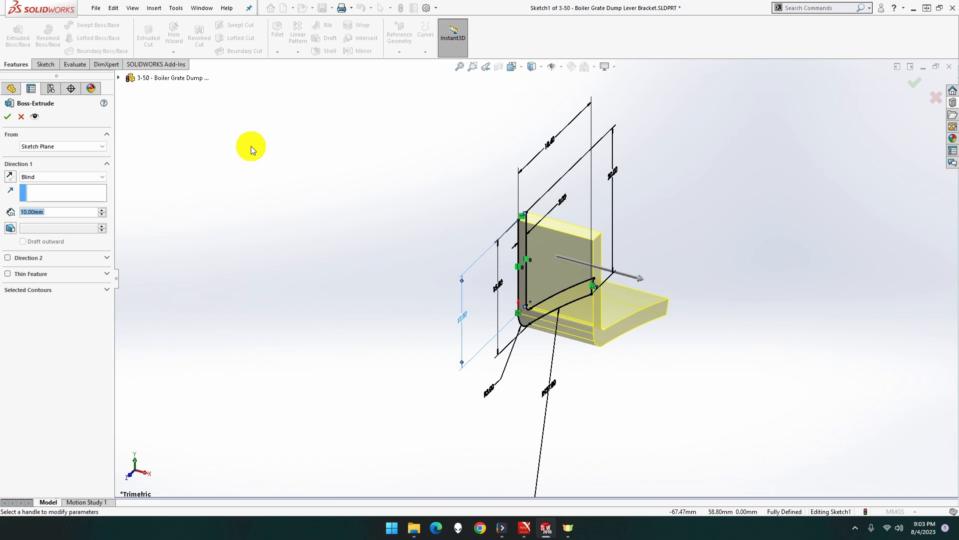
type("12")
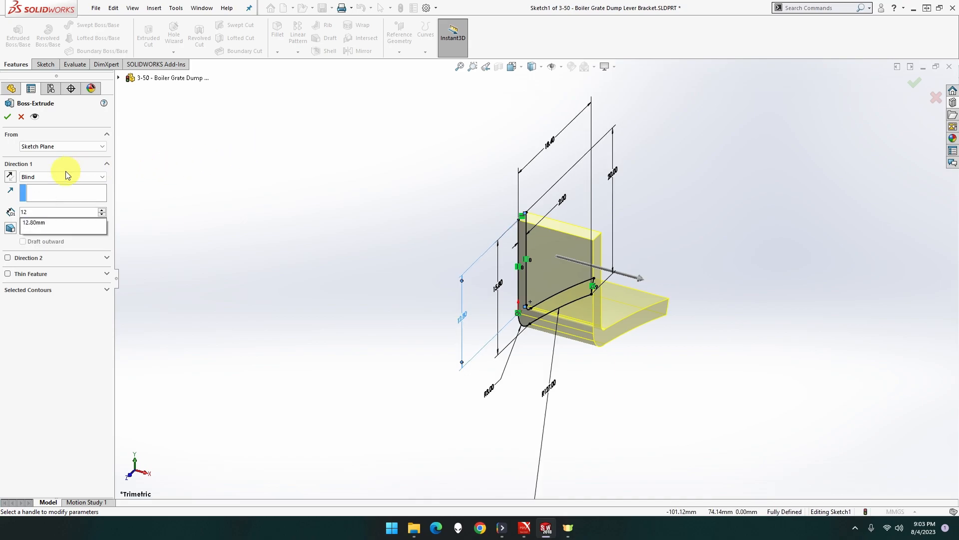
key("Return")
left_click(55, 177)
left_click(55, 215)
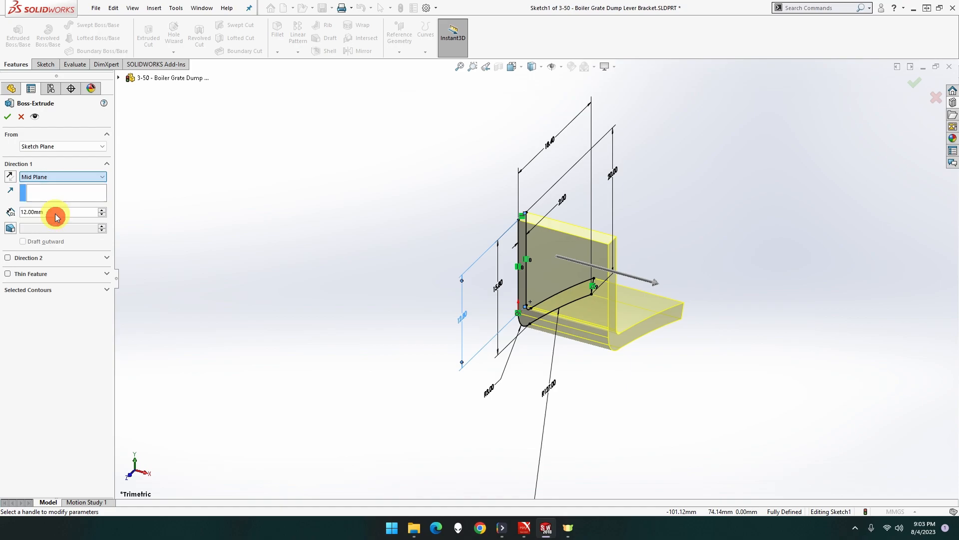
left_click(8, 118)
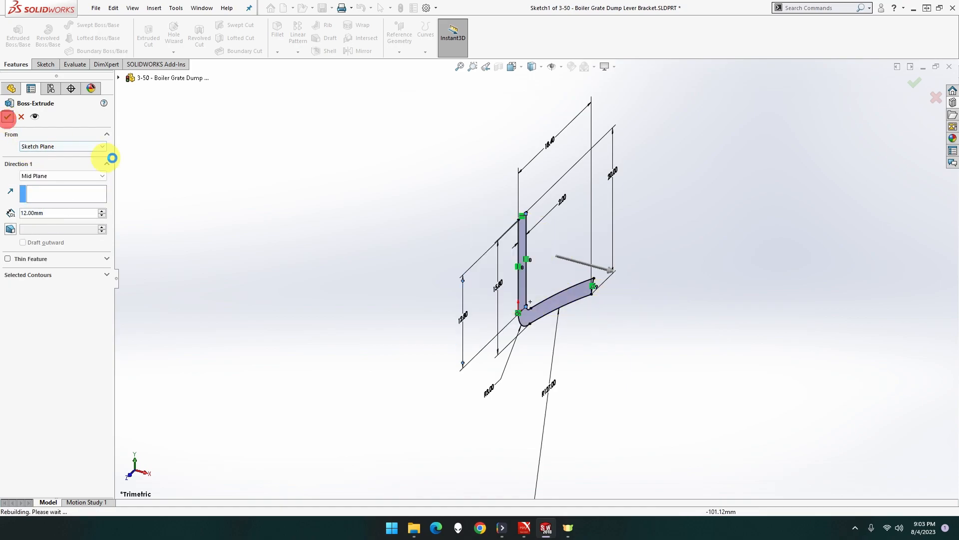
Step: Start a sketch on the inner flat face of the bracket's vertical leg, viewed face-on
left_click(348, 227)
middle_click_drag(376, 232, 274, 252)
right_click(483, 241)
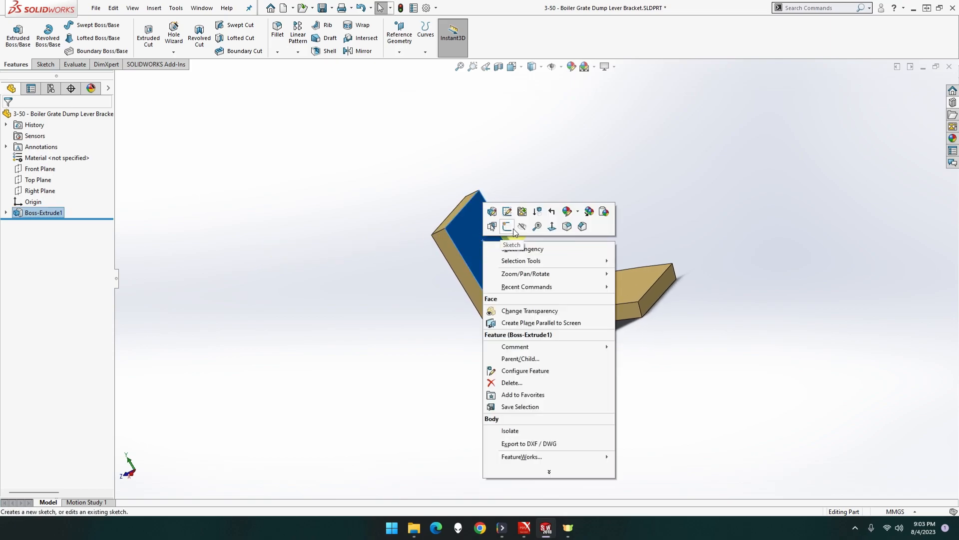
left_click(551, 227)
right_click(550, 226)
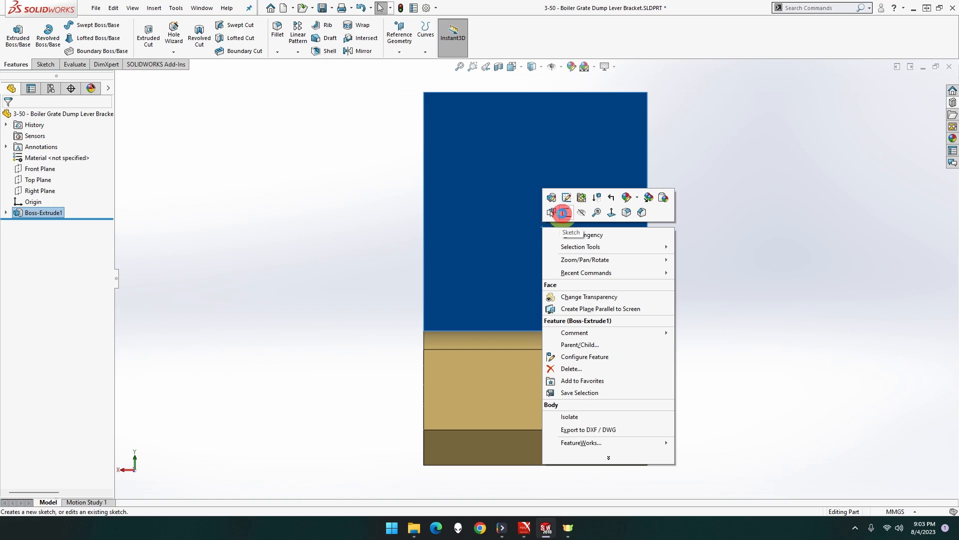
left_click(566, 212)
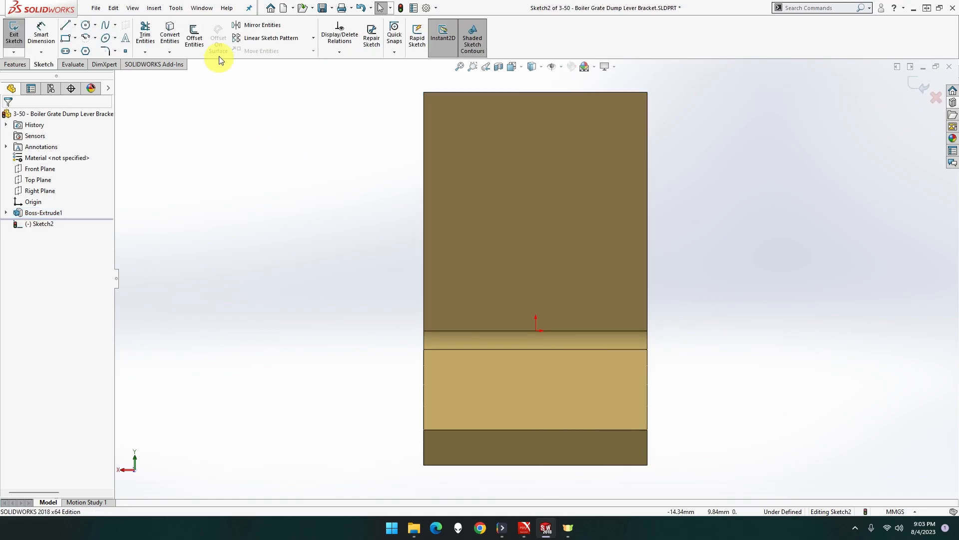
Step: Sketch an upward centre-point arc of about 2.14 mm radius, centred above the origin on the vertical leg's face
left_click(87, 37)
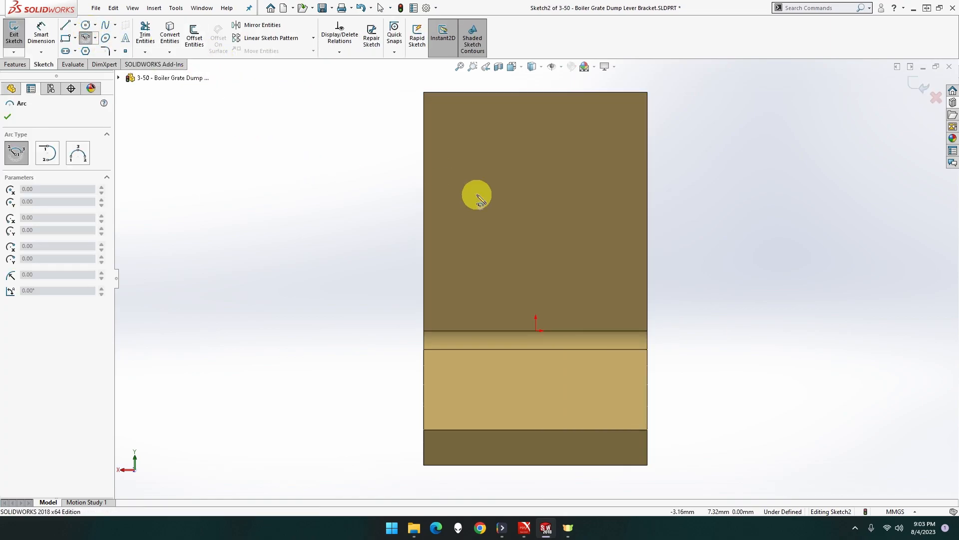
left_click(536, 208)
left_click(496, 209)
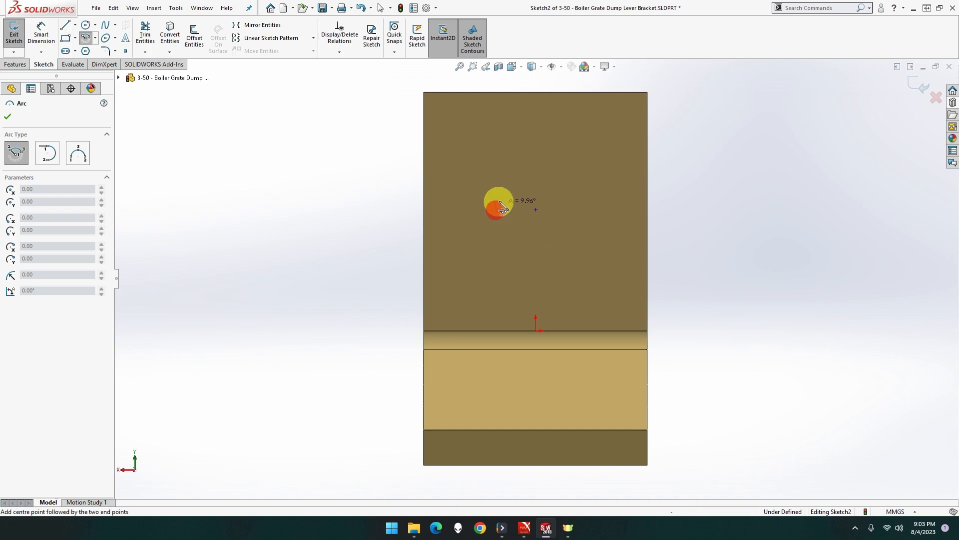
left_click(570, 215)
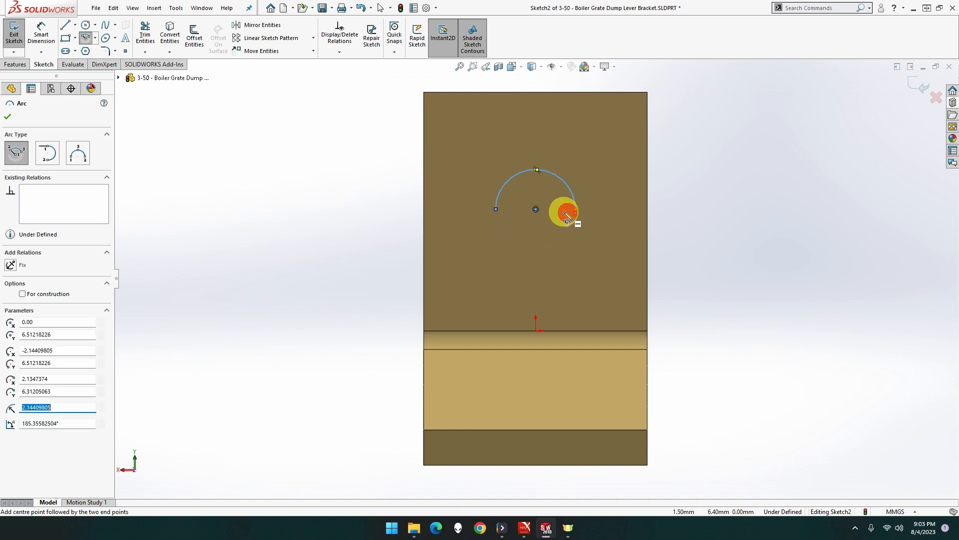
Step: Sketch a circle about 1.12 mm in diameter at the arc's centre point
left_click(85, 25)
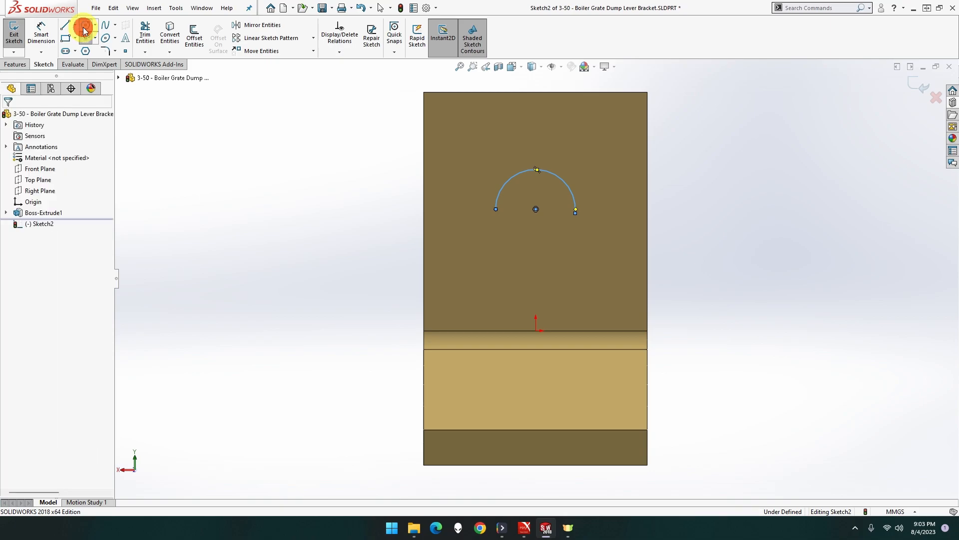
left_click(536, 209)
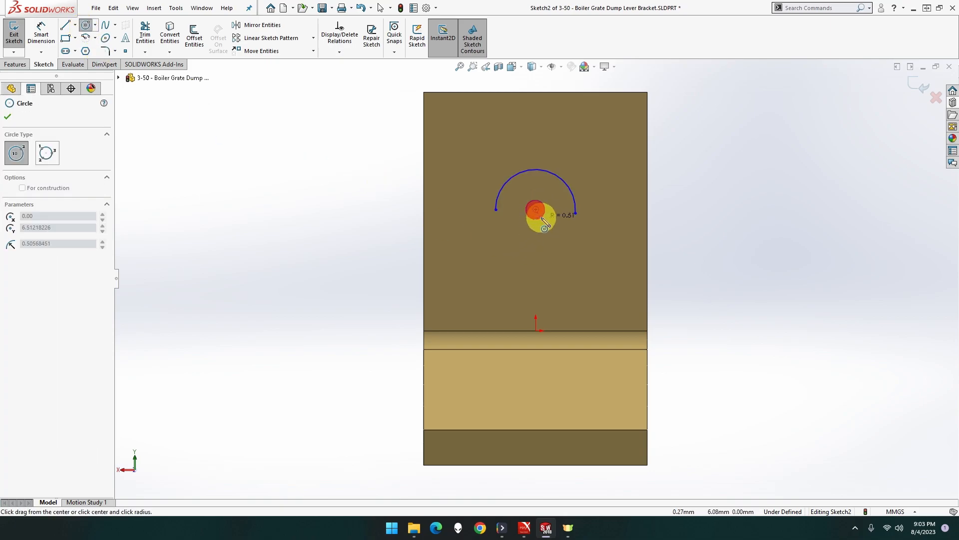
left_click(543, 214)
Step: Make the arc's two endpoints coincident with the opposite side edges of the vertical leg
left_click(41, 37)
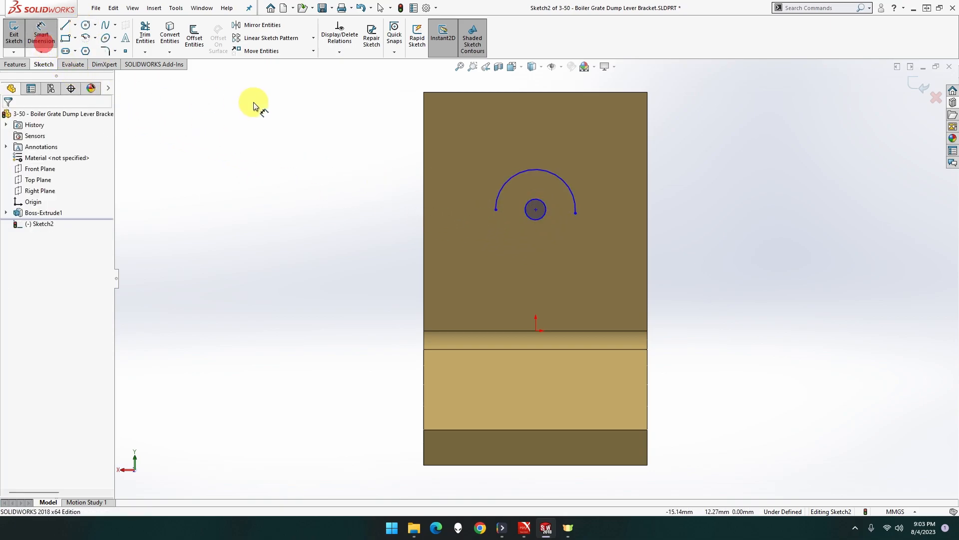
left_click(574, 214)
left_click(647, 211, "ctrl")
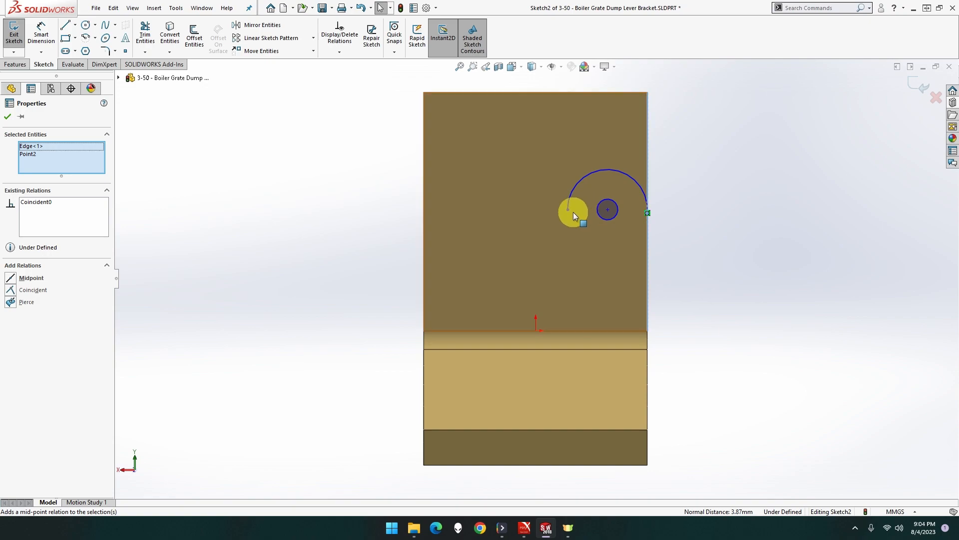
left_click(570, 210)
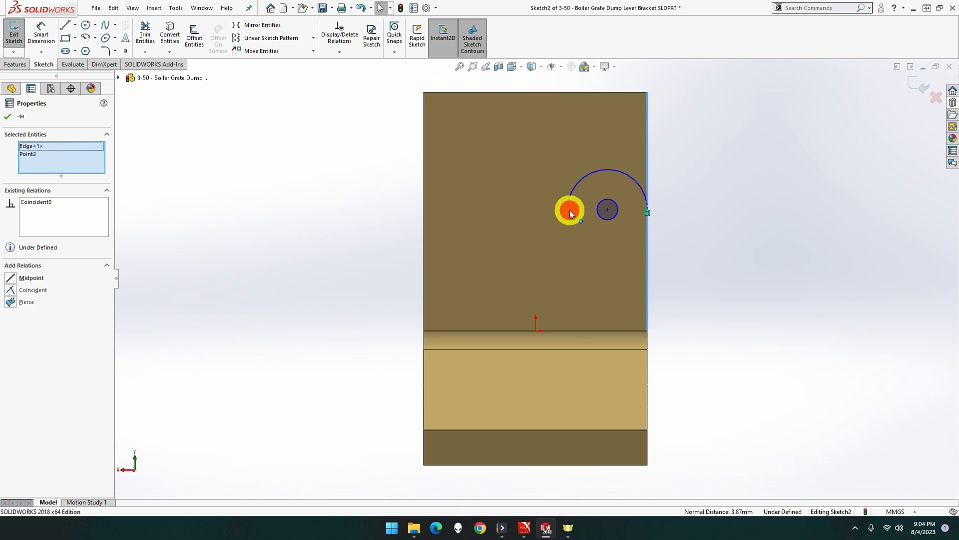
left_click(424, 209, "ctrl")
left_click(468, 166)
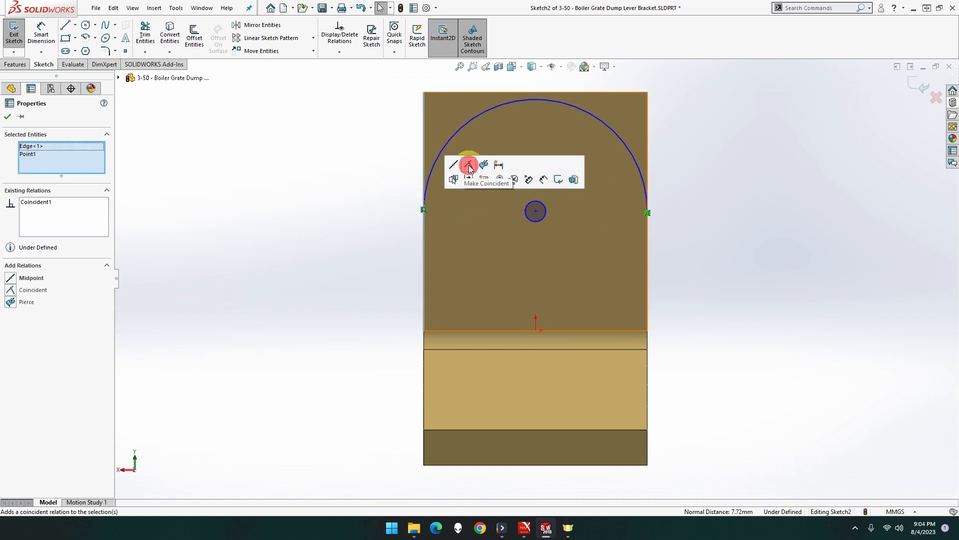
Step: Make the arc tangent to the upper edge of the vertical leg
left_click(514, 103)
left_click(511, 92, "ctrl")
left_click(540, 47)
left_click(337, 155)
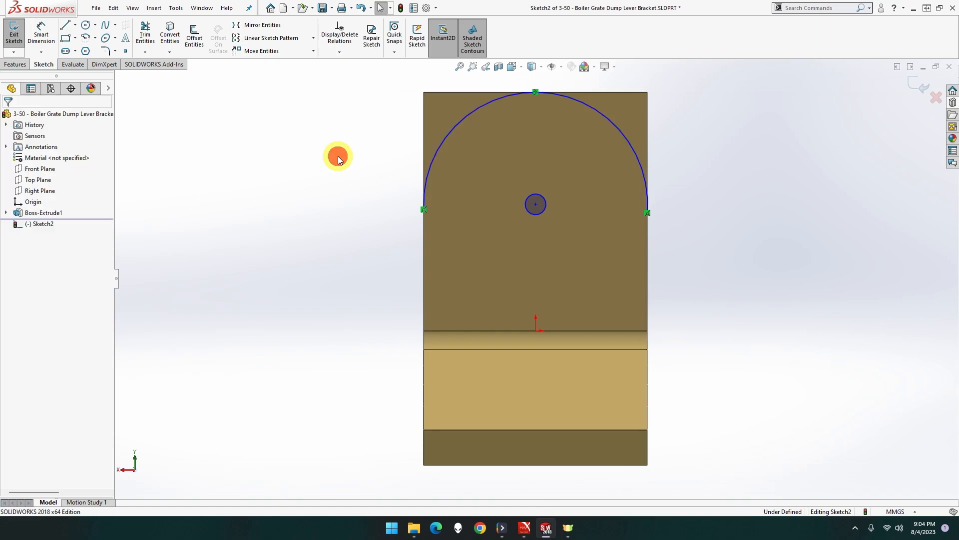
Step: Dimension the arc's radius as 6 mm
left_click(37, 42)
left_click(625, 130)
left_click(702, 100)
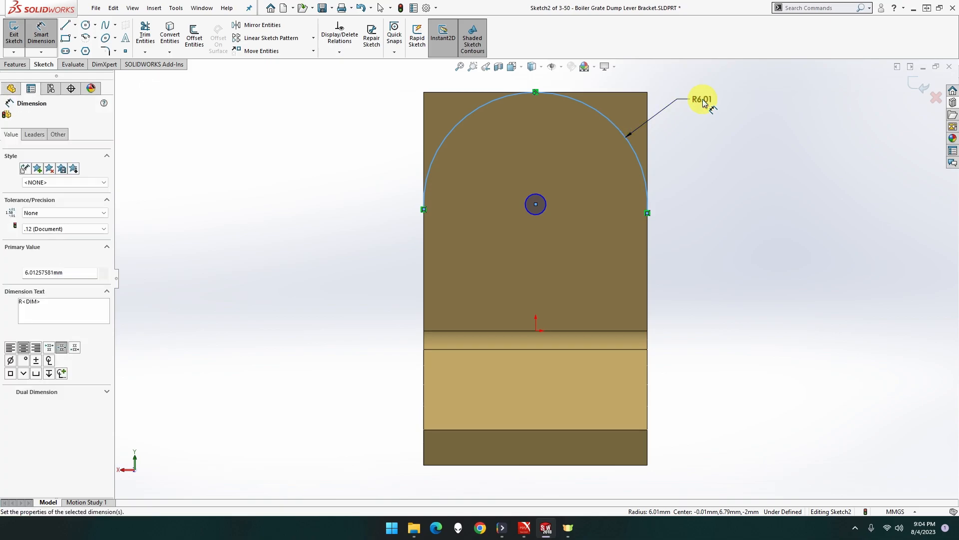
type("6")
key("Return")
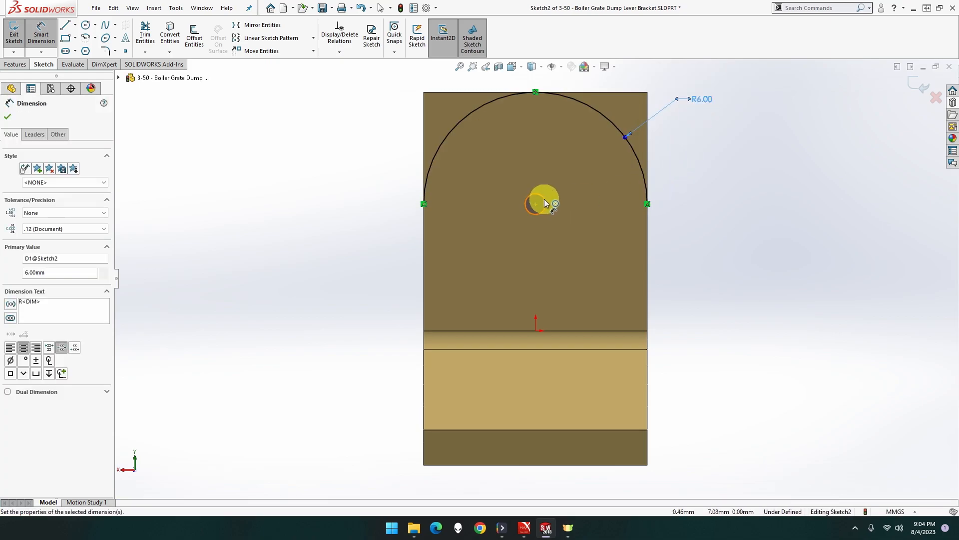
Step: Dimension the circle's diameter as 3 mm
left_click(544, 199)
left_click(694, 146)
type("3")
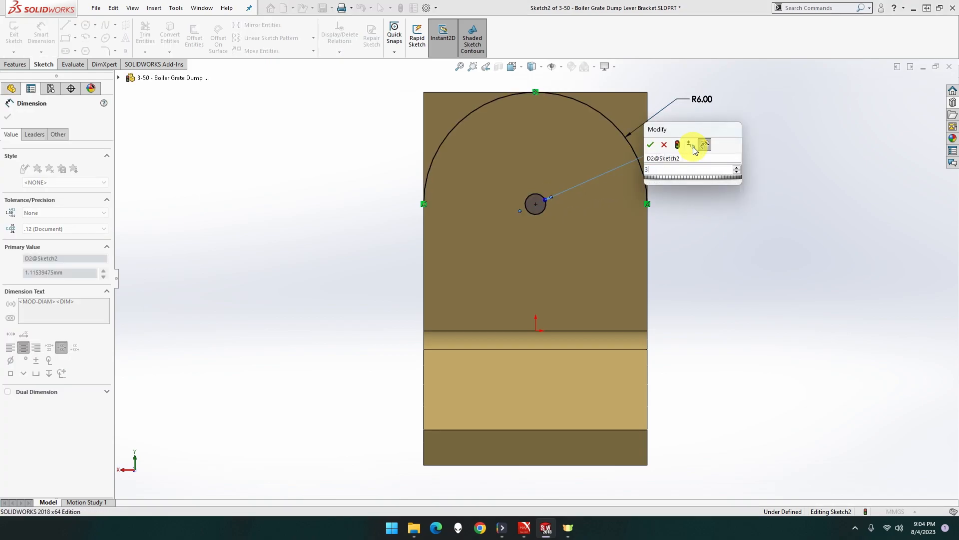
key("Return")
Step: Enclose both corner areas outside the arc with lines running from one arc end through the leg's two upper corners to the other end
left_click(65, 25)
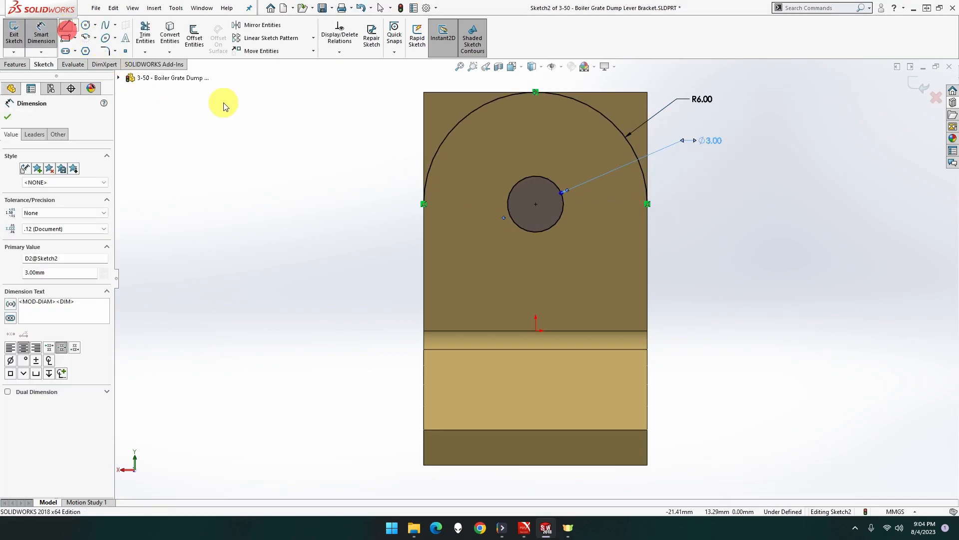
left_click(423, 204)
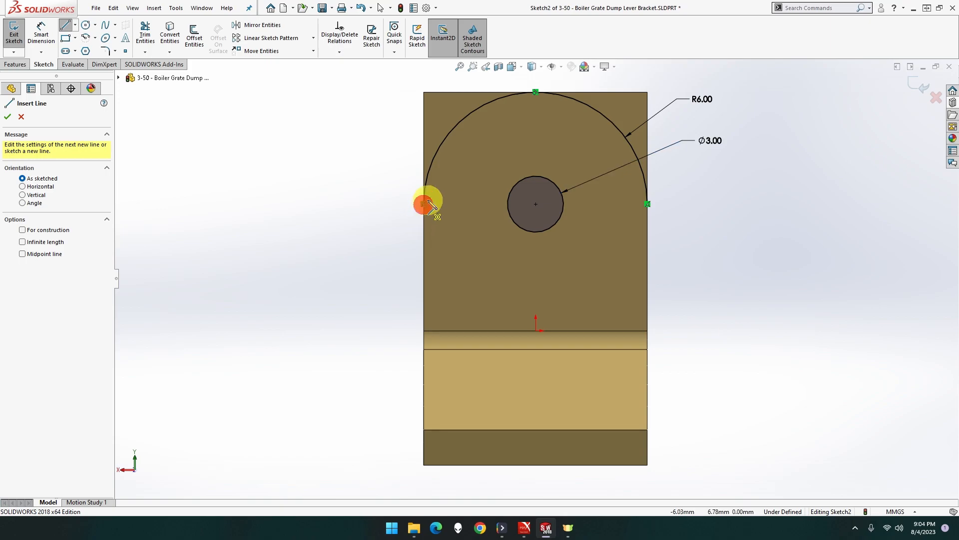
left_click(423, 92)
left_click(648, 92)
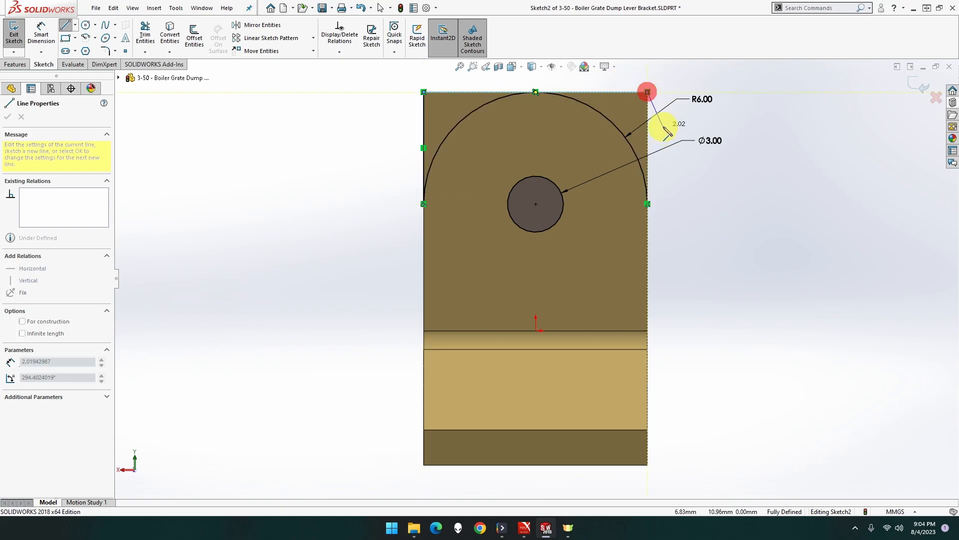
left_click(647, 204)
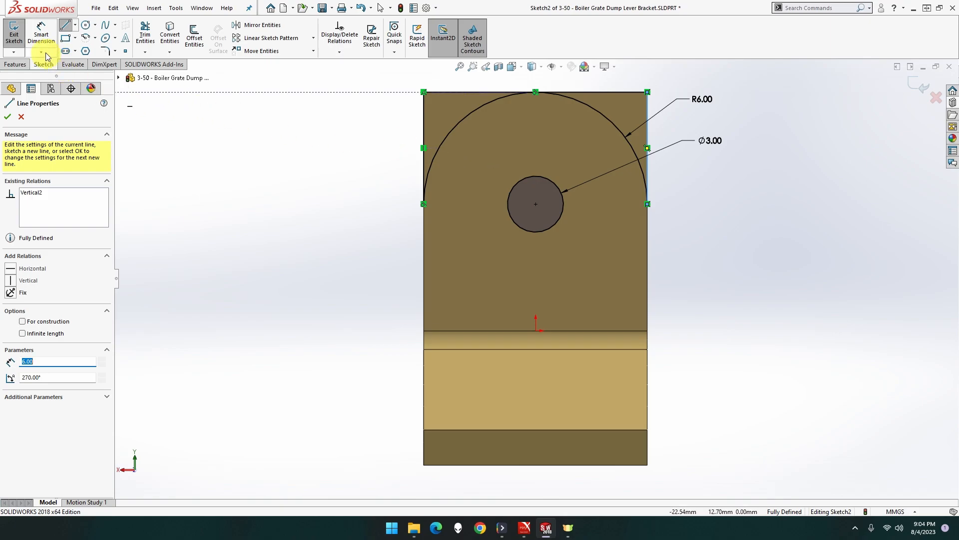
Step: Cut the circle and the two corner regions with an Extruded Cut using the Through All end condition
left_click(15, 64)
left_click(148, 35)
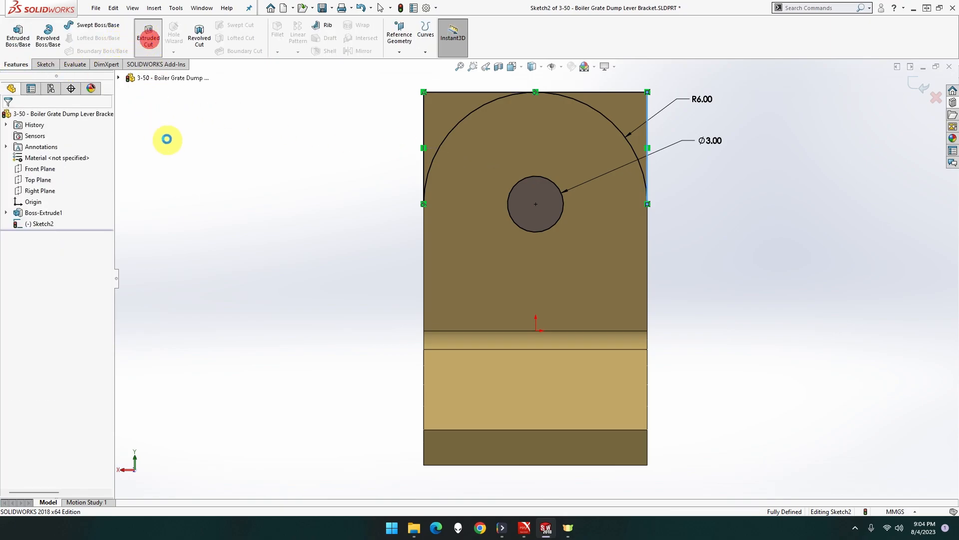
left_click(522, 202)
left_click(619, 106)
left_click(463, 105)
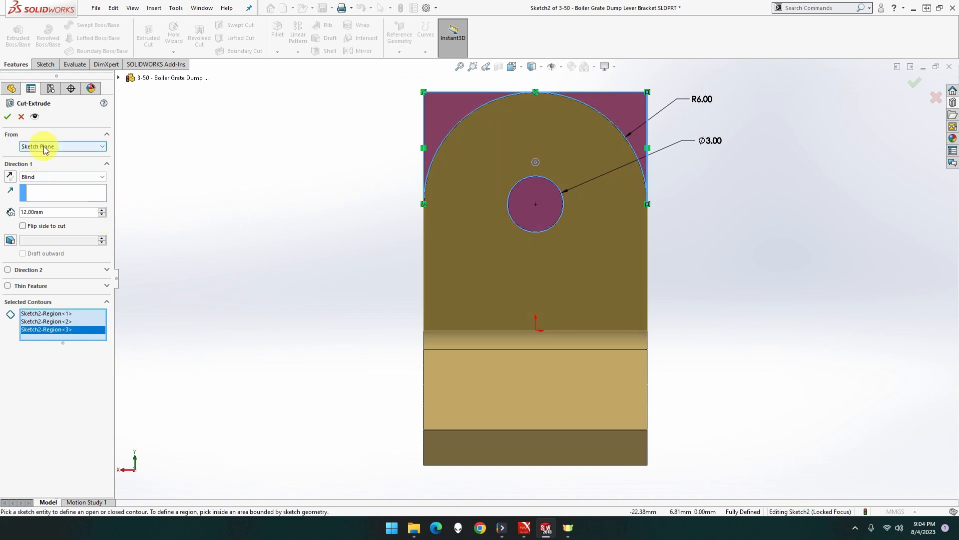
left_click(43, 177)
left_click(53, 192)
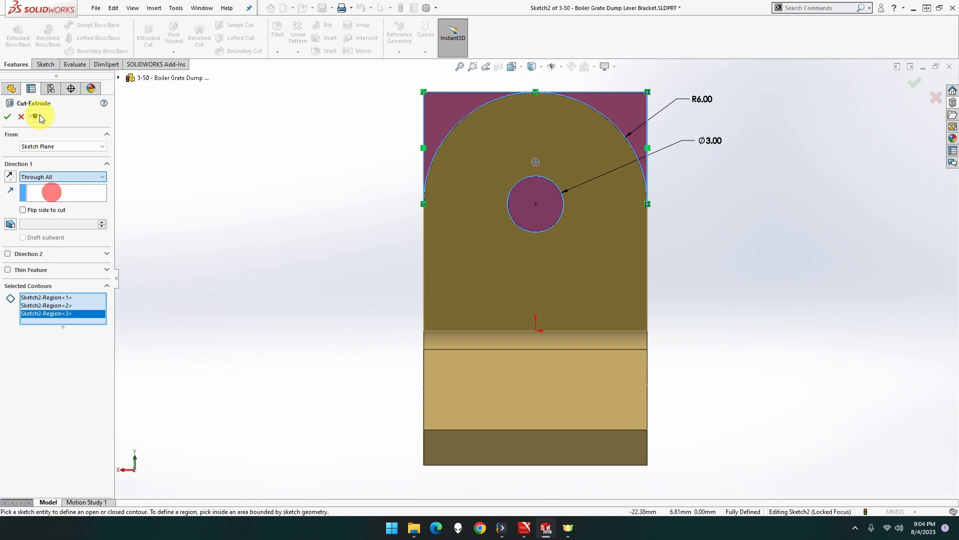
left_click(7, 117)
left_click(181, 133)
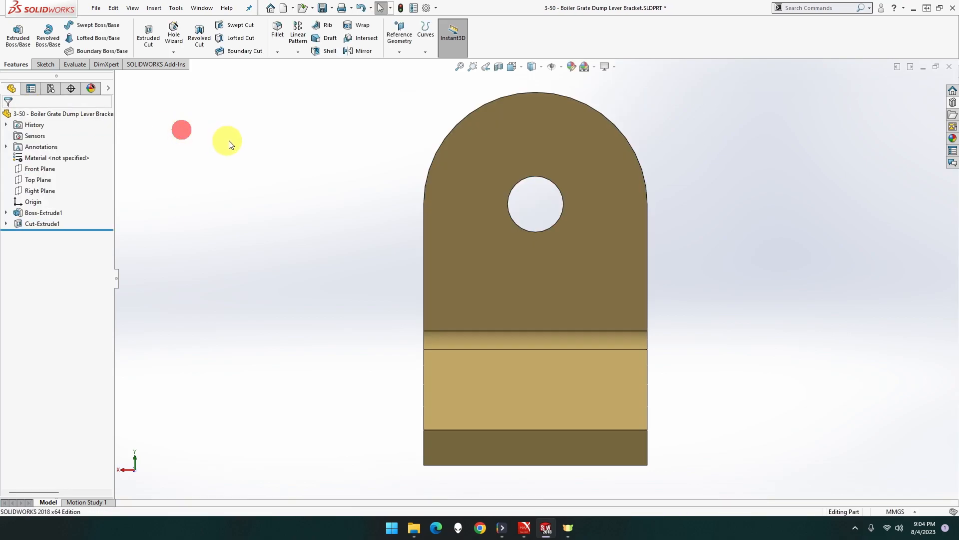
Step: Start a sketch on the Top Plane, viewed face-on
key("ctrl+7")
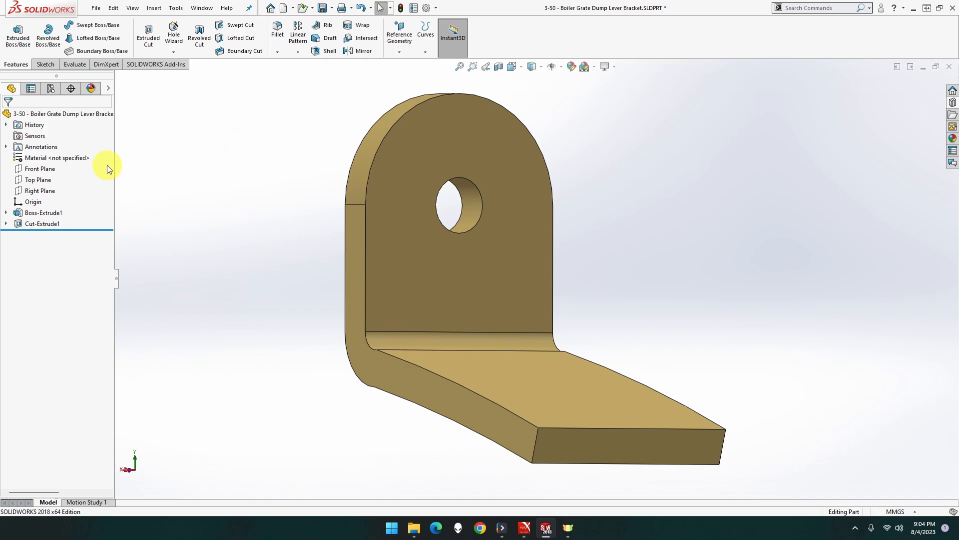
key("ctrl+7")
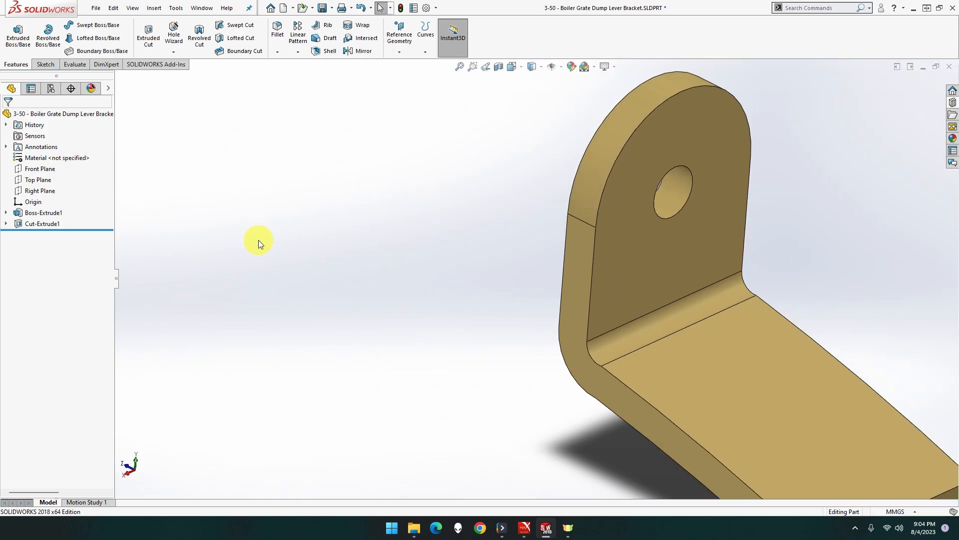
right_click(48, 179)
left_click(97, 166)
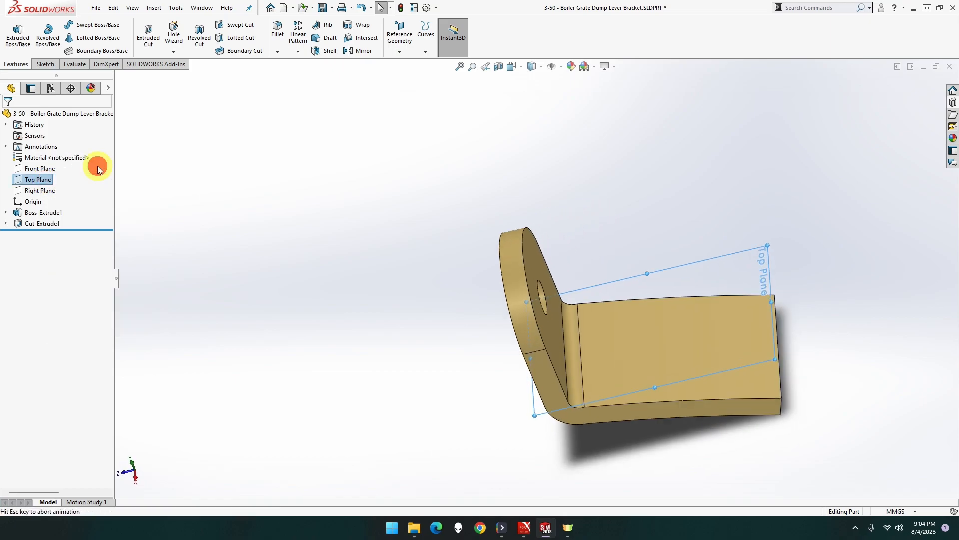
left_click(37, 180)
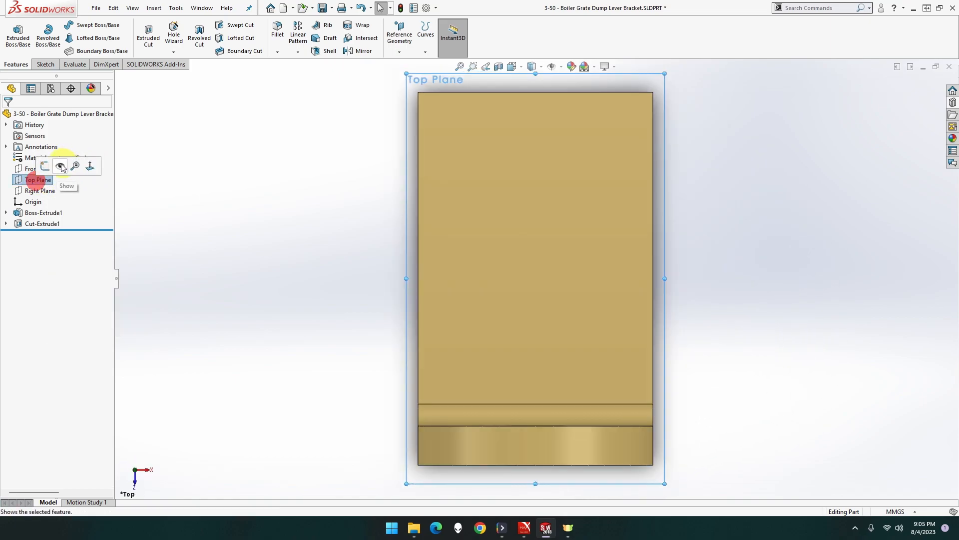
right_click(21, 181)
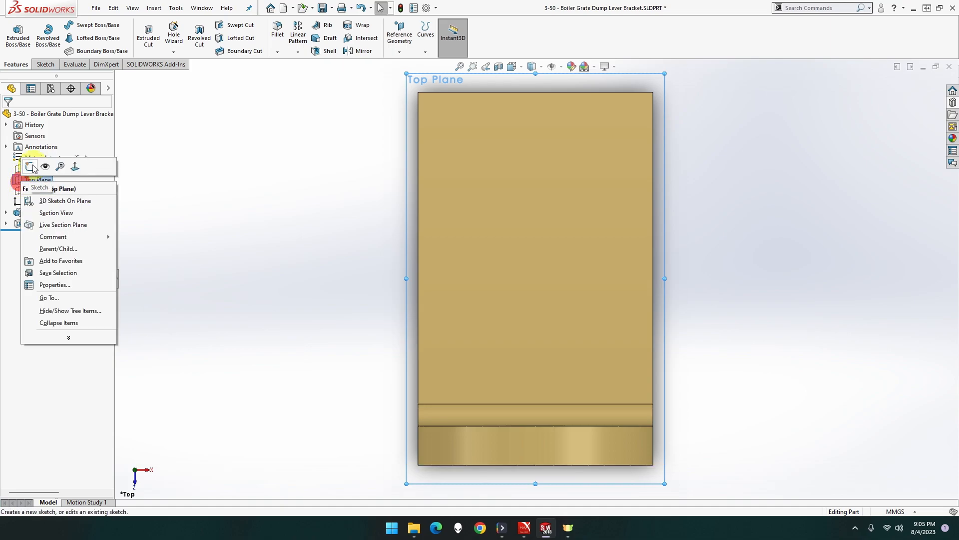
left_click(31, 166)
left_click(257, 167)
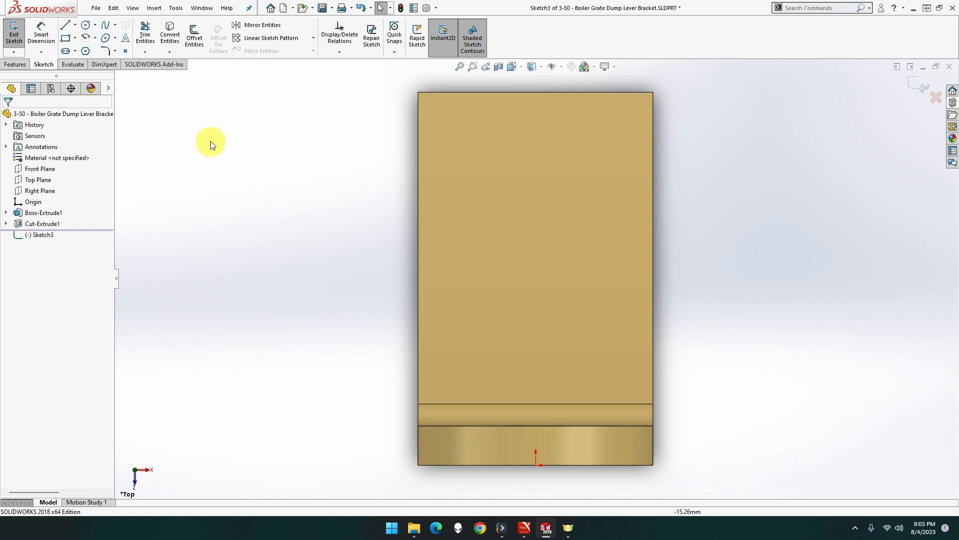
Step: Sketch a centre-point arc of about 4.9 mm radius near the sloping leg's free end, centred in line with the origin
left_click(89, 39)
left_click(536, 190)
left_click(633, 191)
left_click(493, 193)
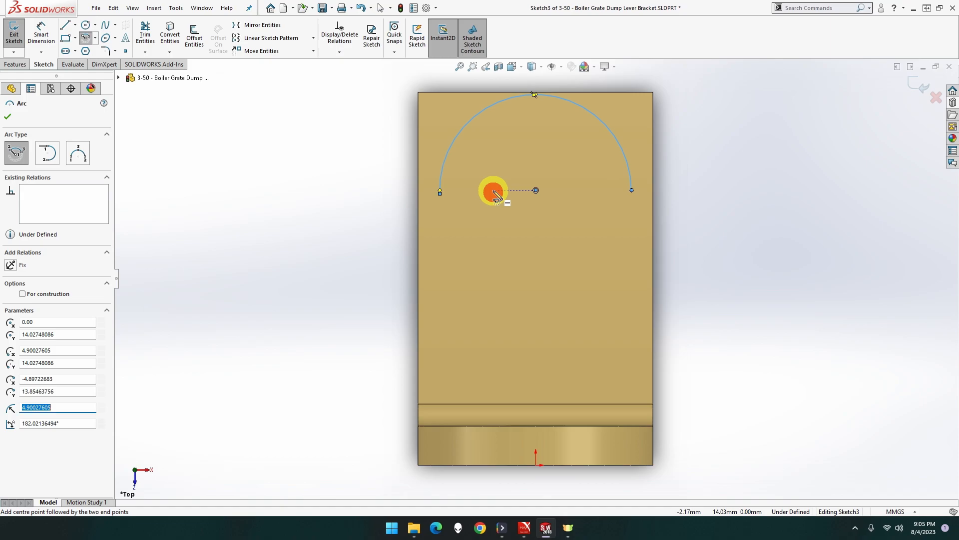
key("Escape")
Step: Make the new arc's two endpoints coincident with the opposite side edges of the sloping leg
left_click(440, 193)
left_click(419, 196, "ctrl")
left_click(463, 150)
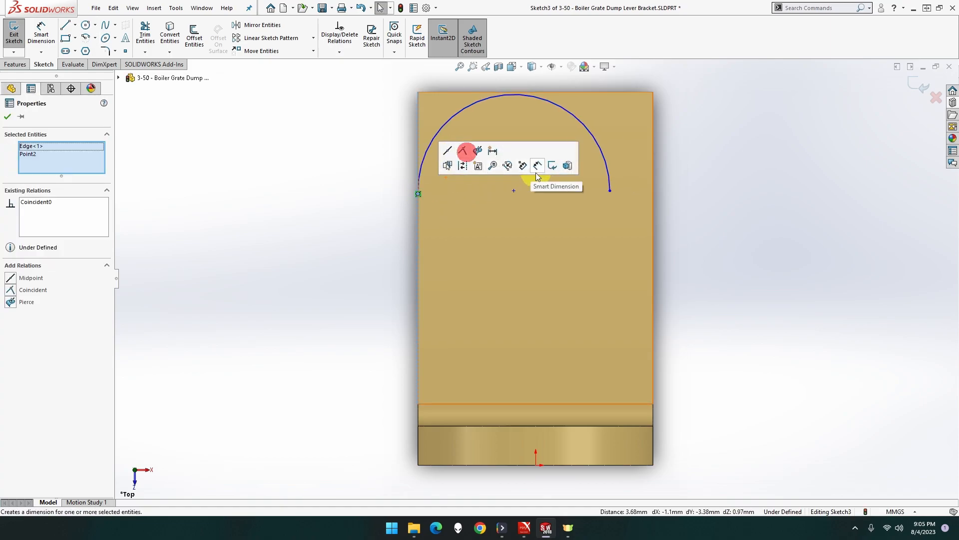
left_click(610, 192)
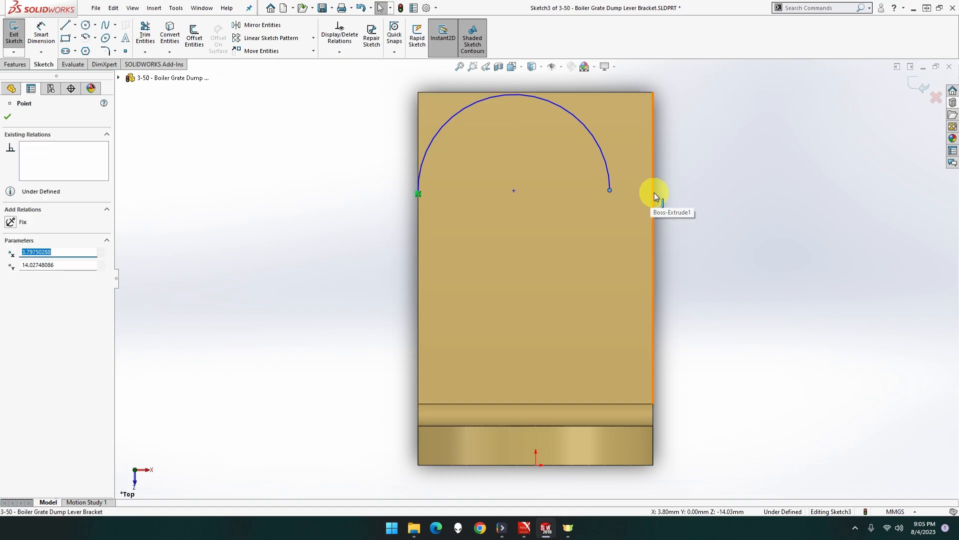
left_click(655, 193, "ctrl")
left_click(700, 150)
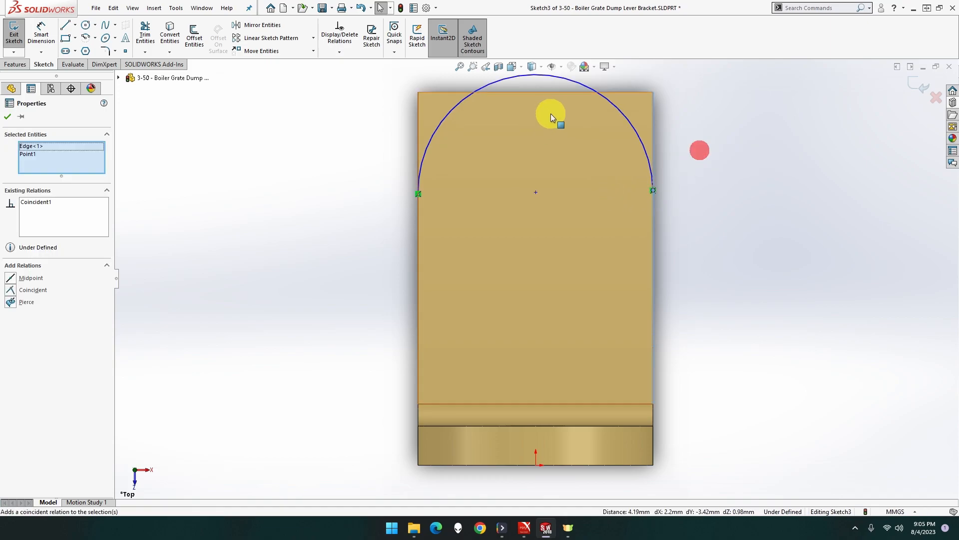
Step: Make the arc tangent to the end edge of the sloping leg
left_click(565, 79)
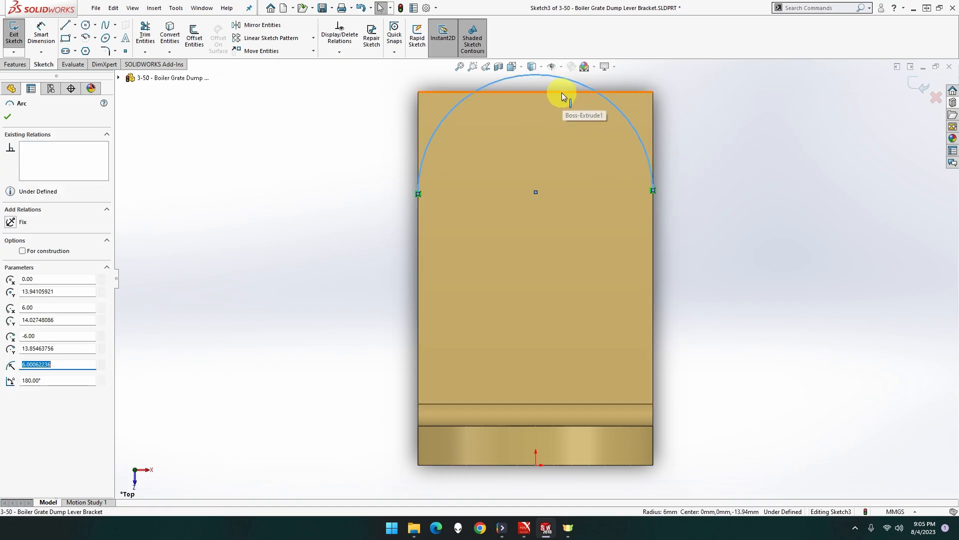
left_click(561, 92, "ctrl")
left_click(590, 49)
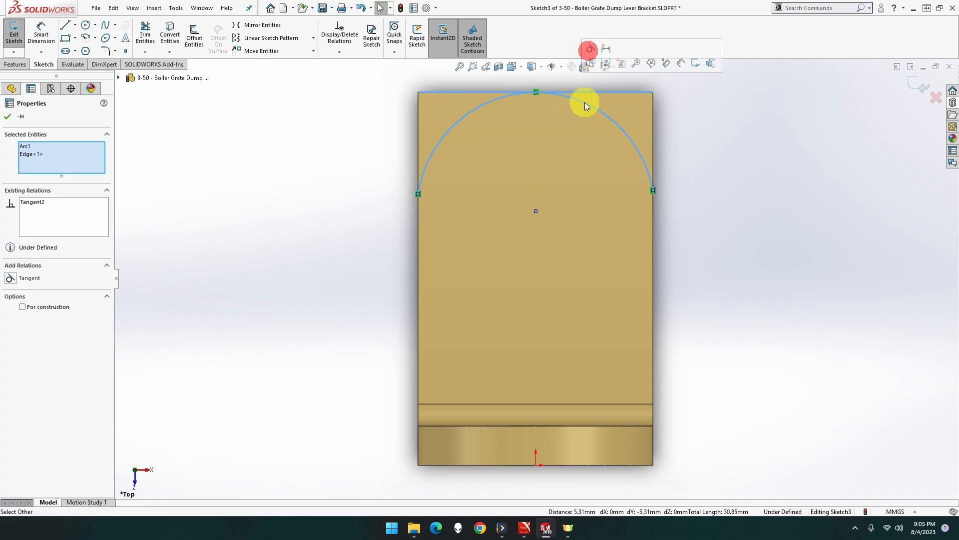
left_click(417, 194)
left_click(421, 91)
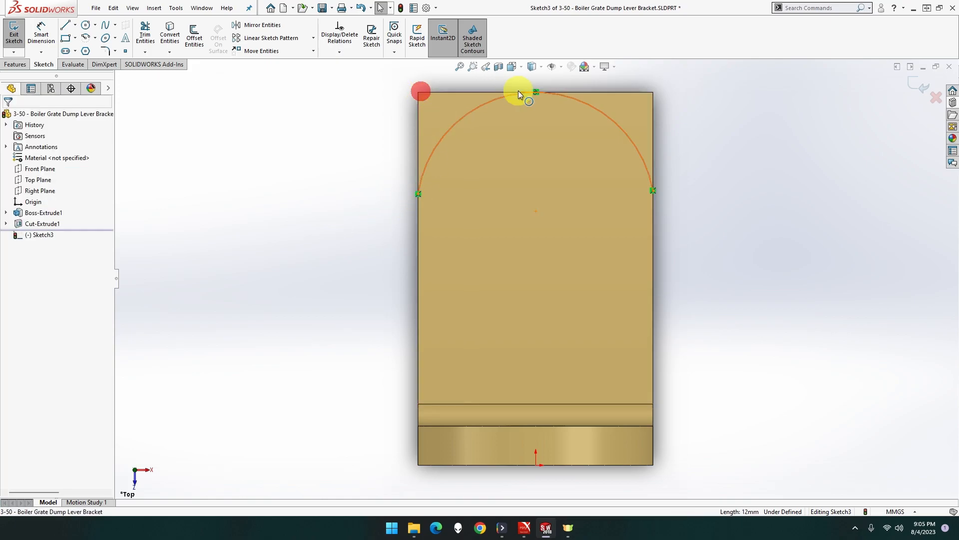
left_click(655, 92)
left_click(653, 191)
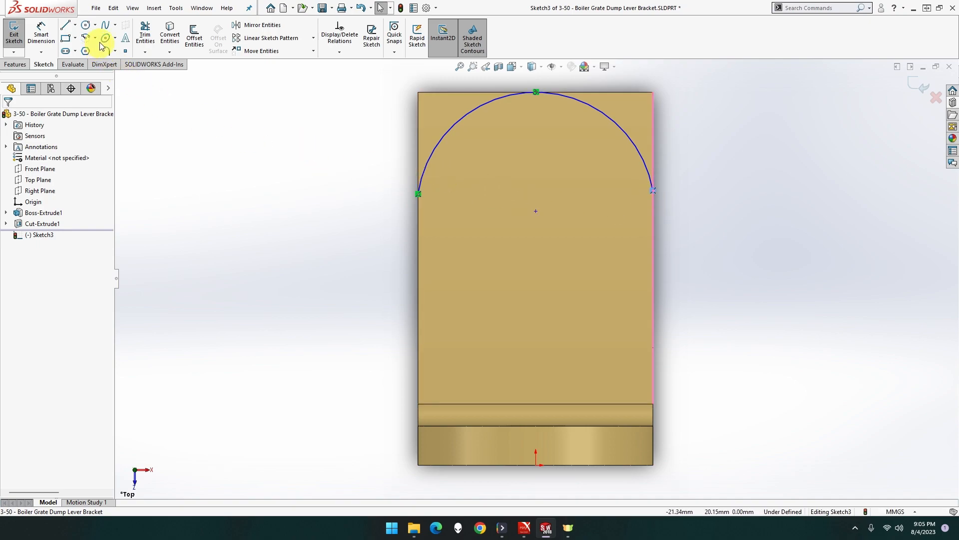
Step: Sketch a circle of about 2 mm radius on the sloping leg, centred just below the arc's centre
left_click(87, 31)
left_click(536, 261)
left_click(559, 291)
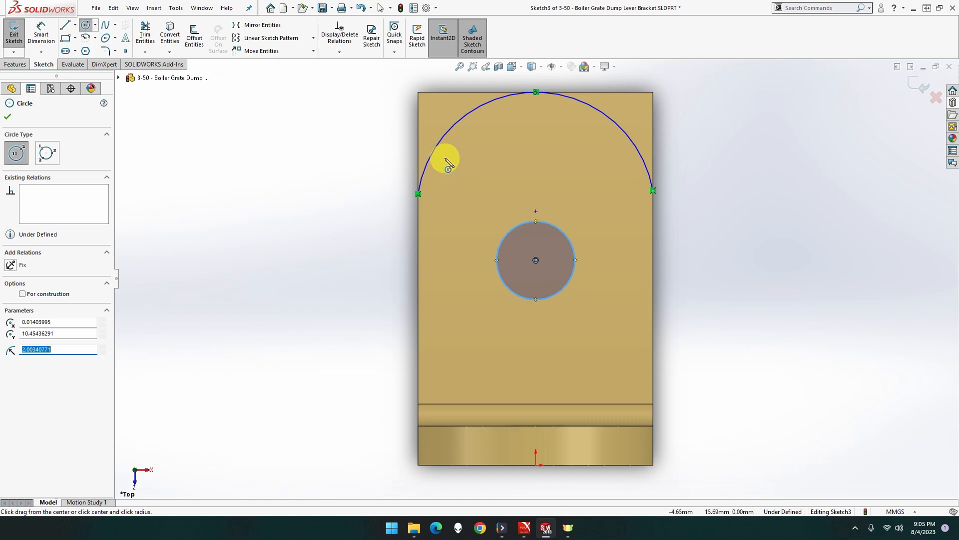
Step: Dimension the circle's centre 8.5 mm from the end edge of the sloping leg
left_click(41, 31)
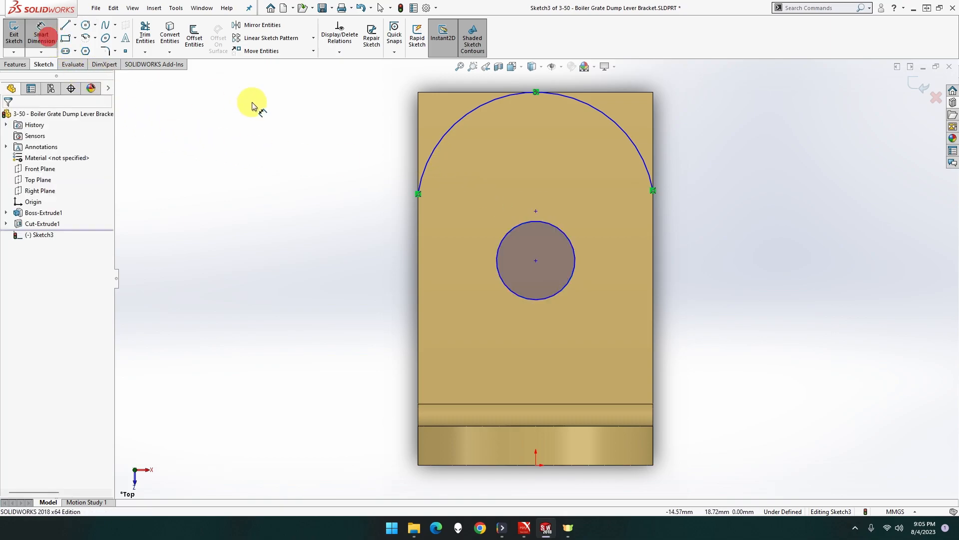
left_click(468, 94)
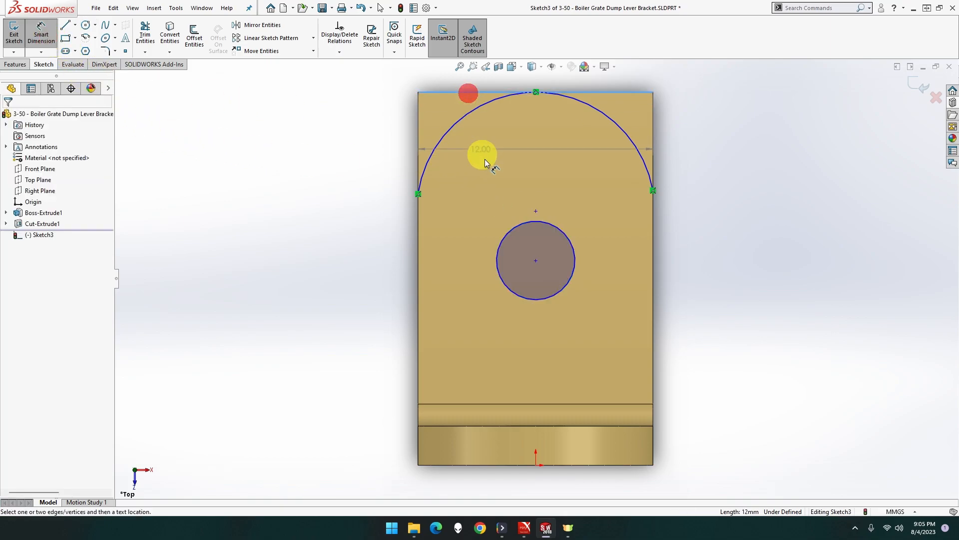
left_click(529, 223)
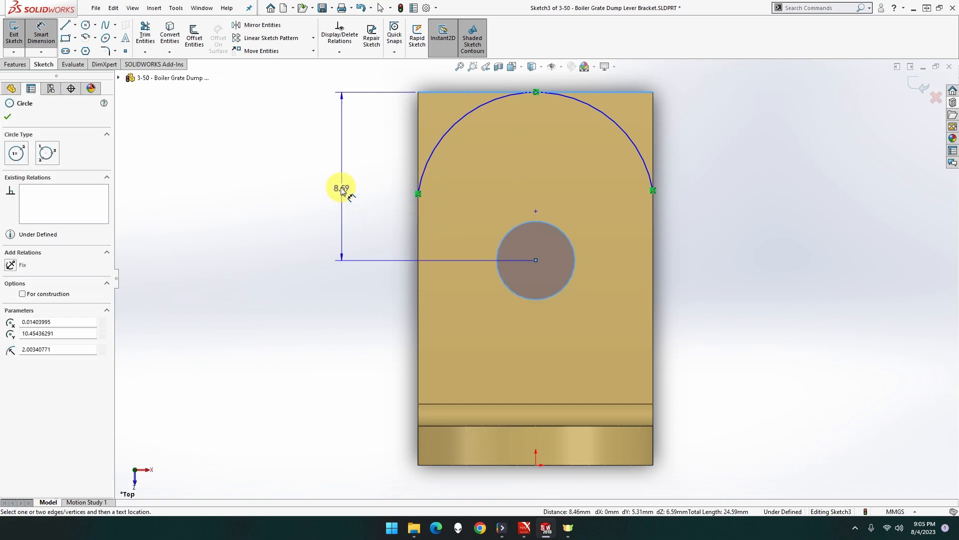
left_click(336, 187)
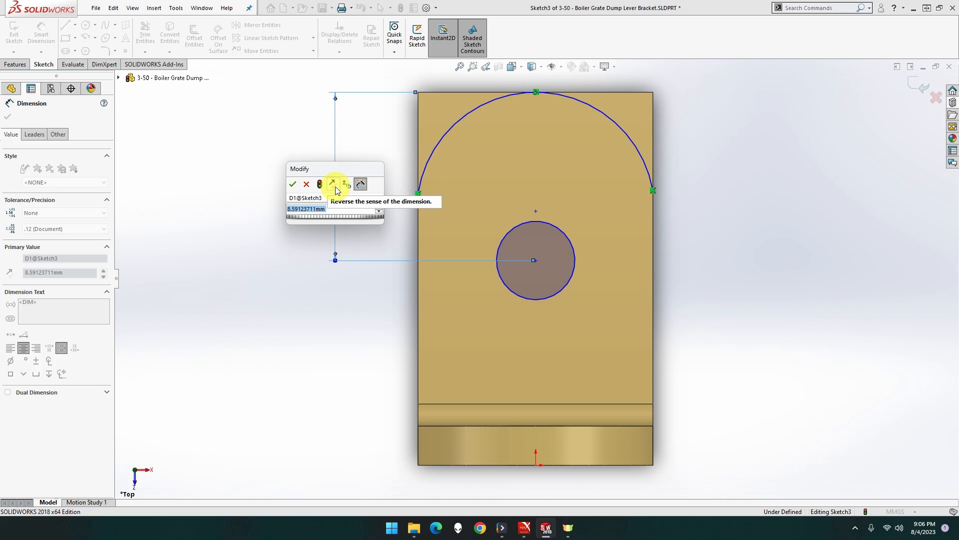
type("8.5")
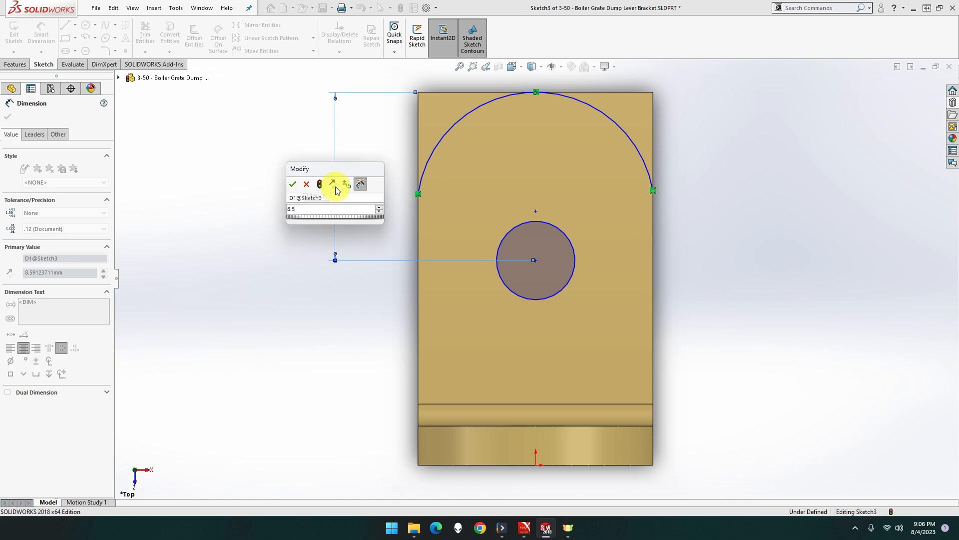
key("Return")
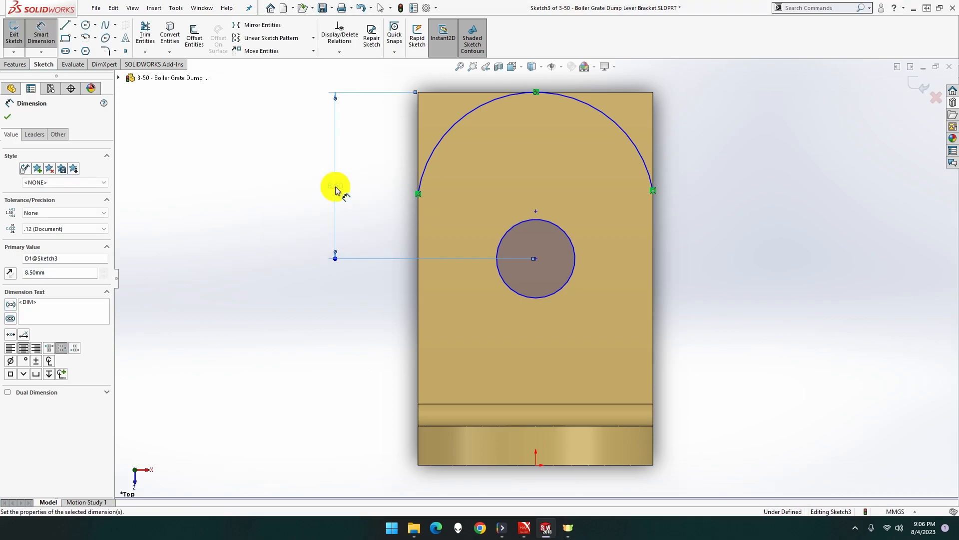
Step: Dimension the circle's diameter as 5 mm
left_click(567, 236)
left_click(716, 210)
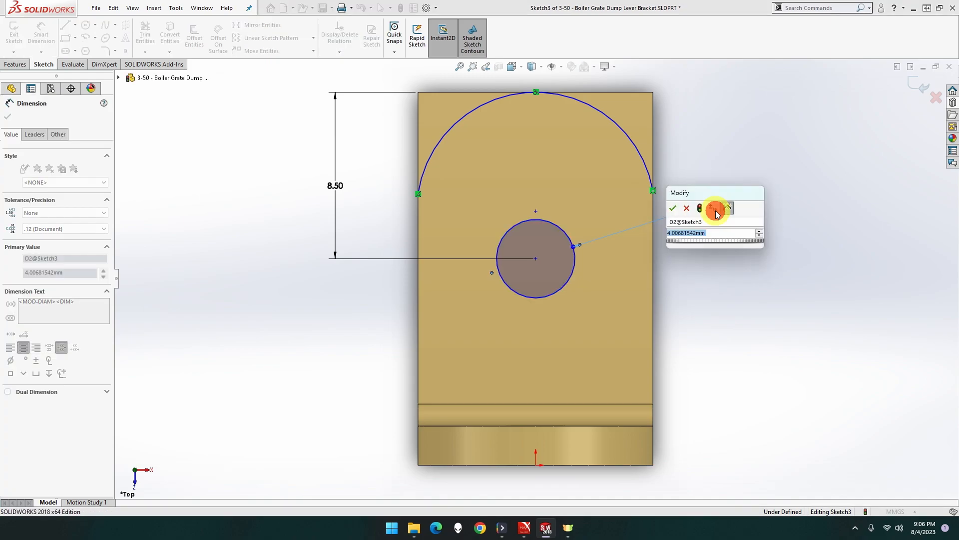
type("5")
key("Return")
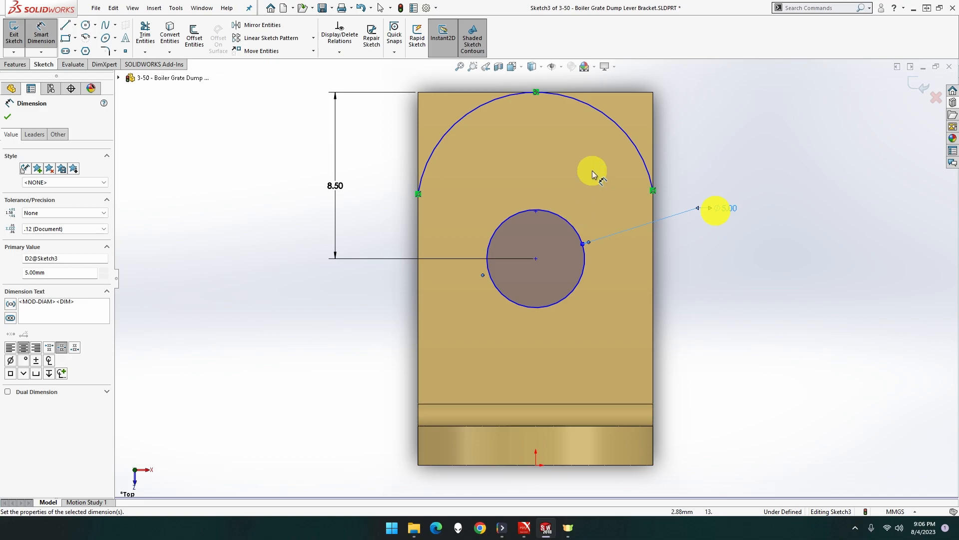
Step: Dimension the arc's radius as 6 mm
left_click(604, 114)
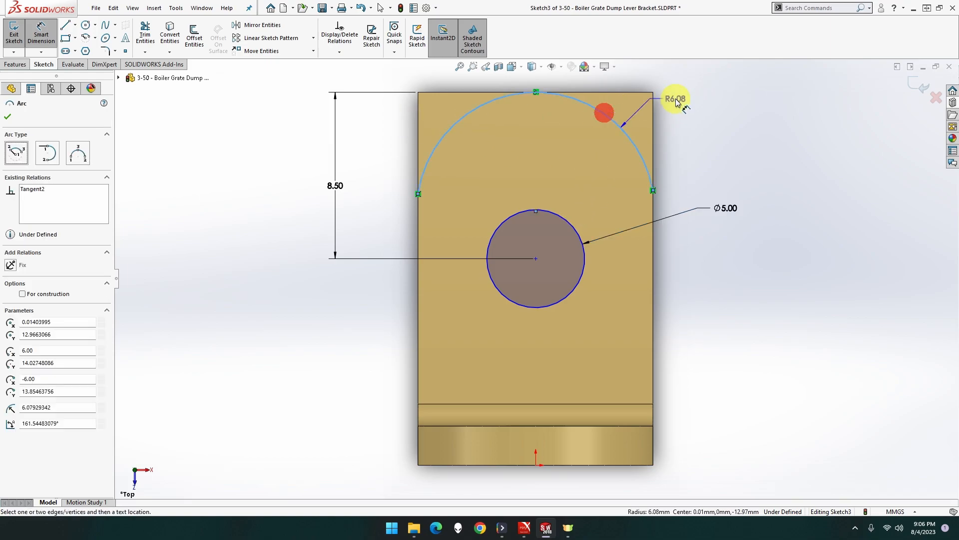
left_click(716, 98)
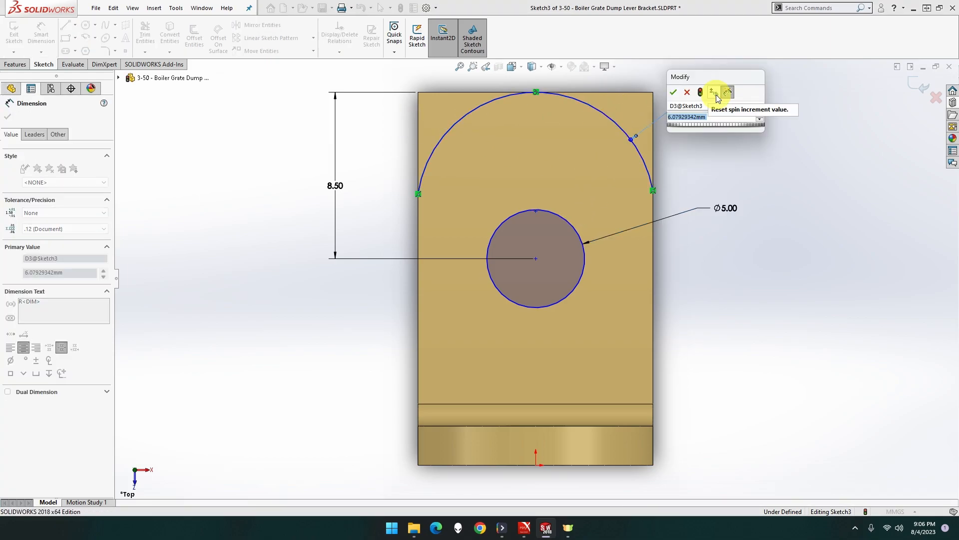
type("6")
key("Return")
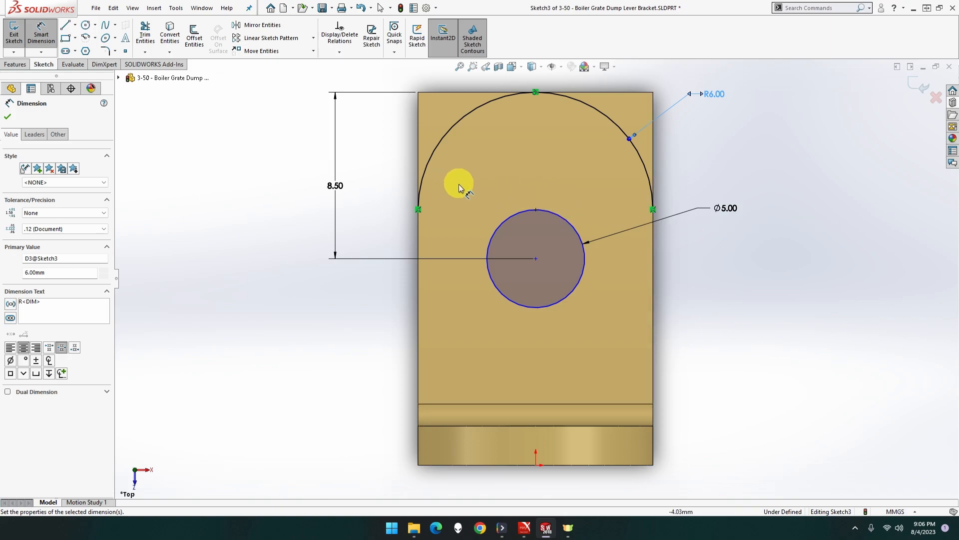
key("Escape")
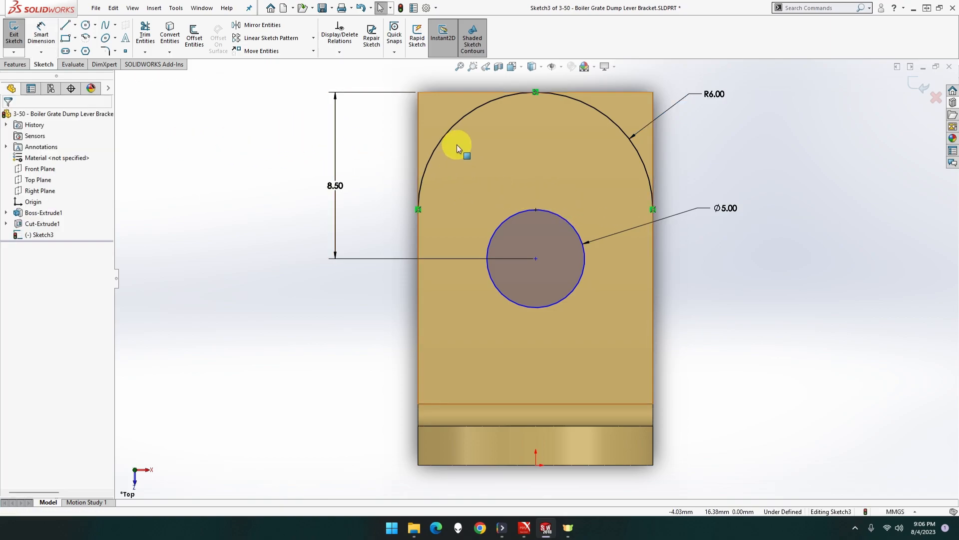
left_click(41, 34)
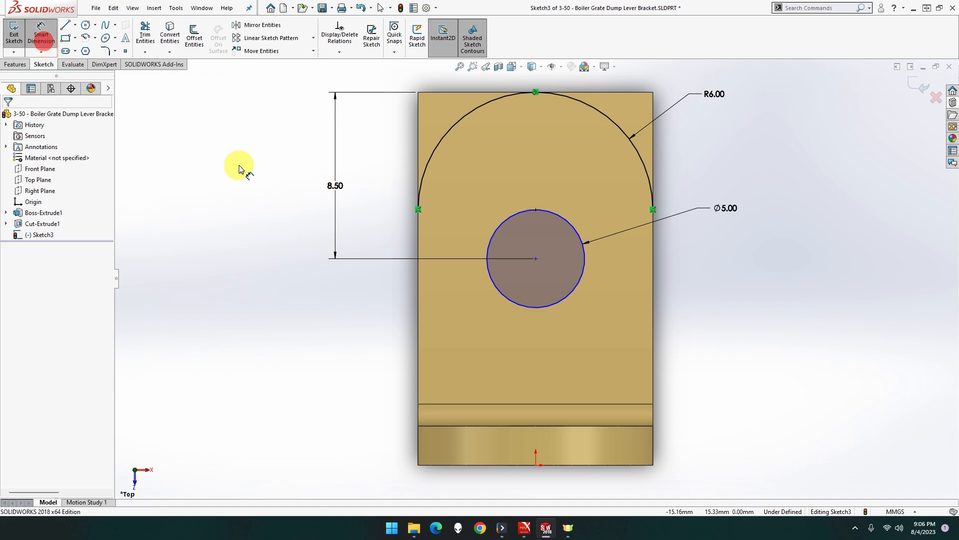
left_click(489, 239)
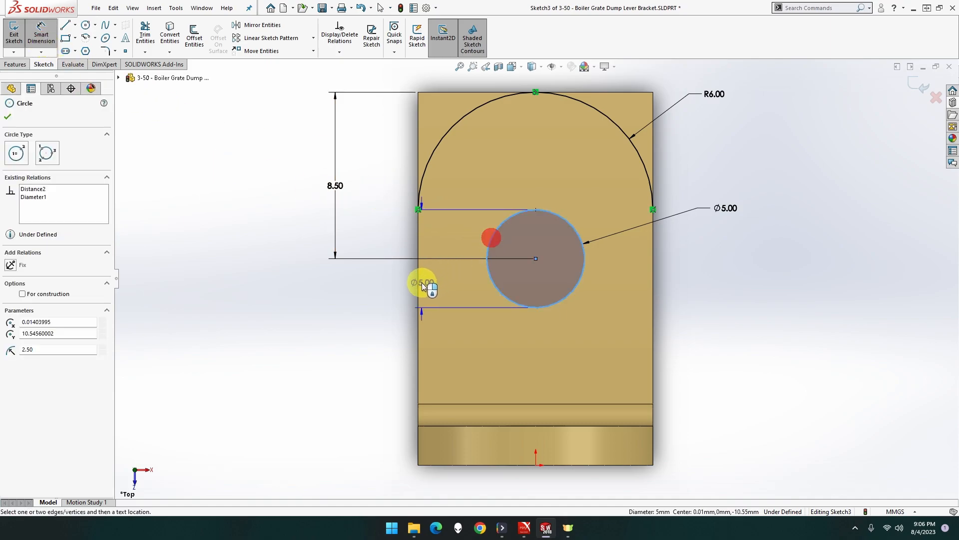
left_click(416, 285)
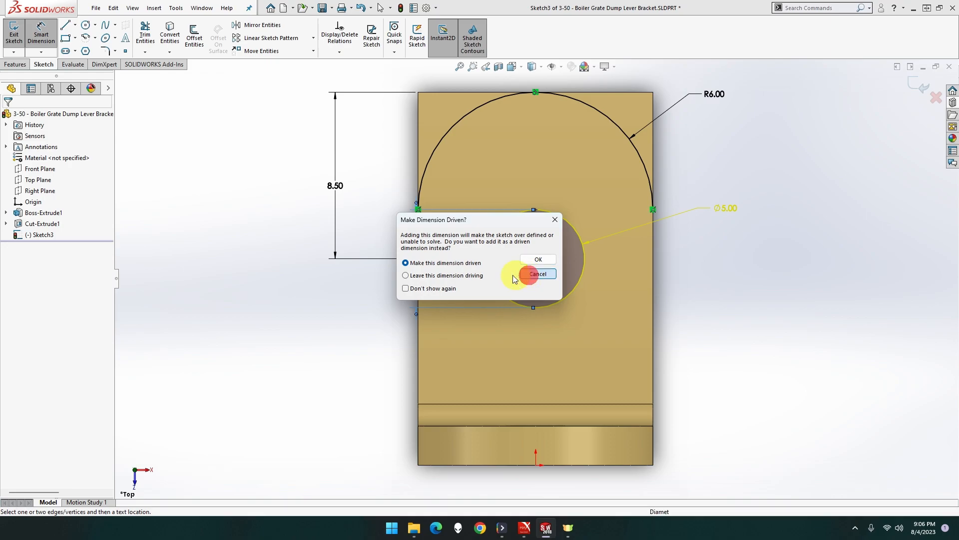
left_click(529, 276)
Step: Dimension the circle's centre horizontally from the left side edge of the leg, accepting the distance as drawn
left_click(489, 270)
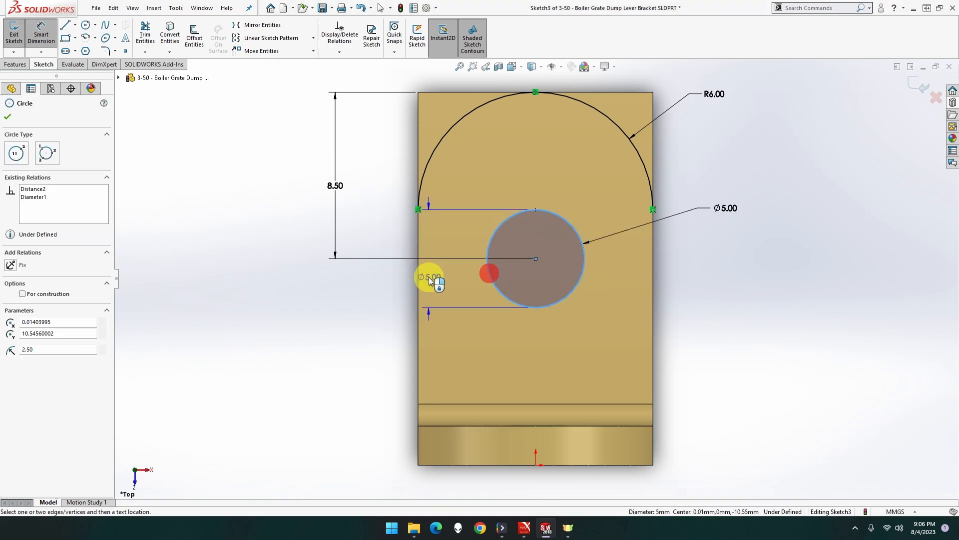
left_click(419, 283)
left_click(348, 284)
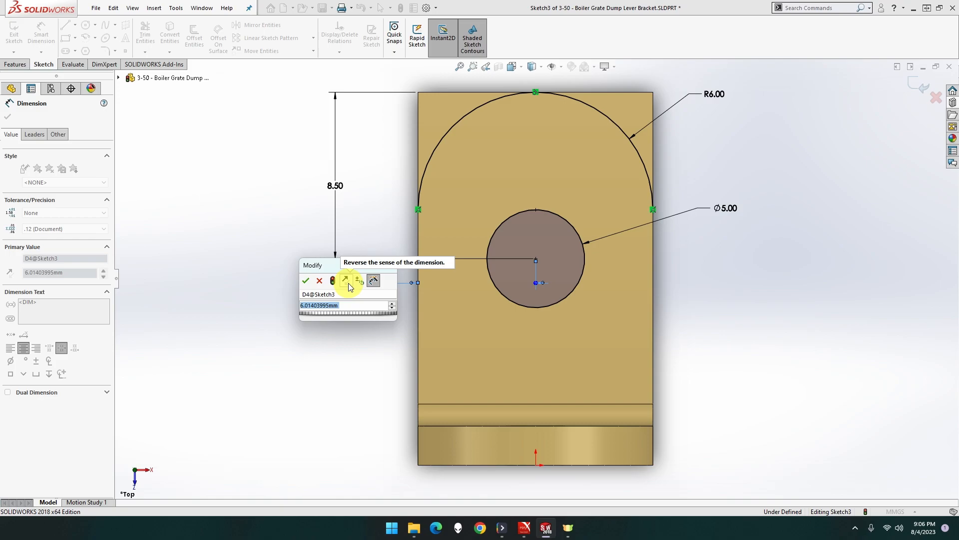
key("Return")
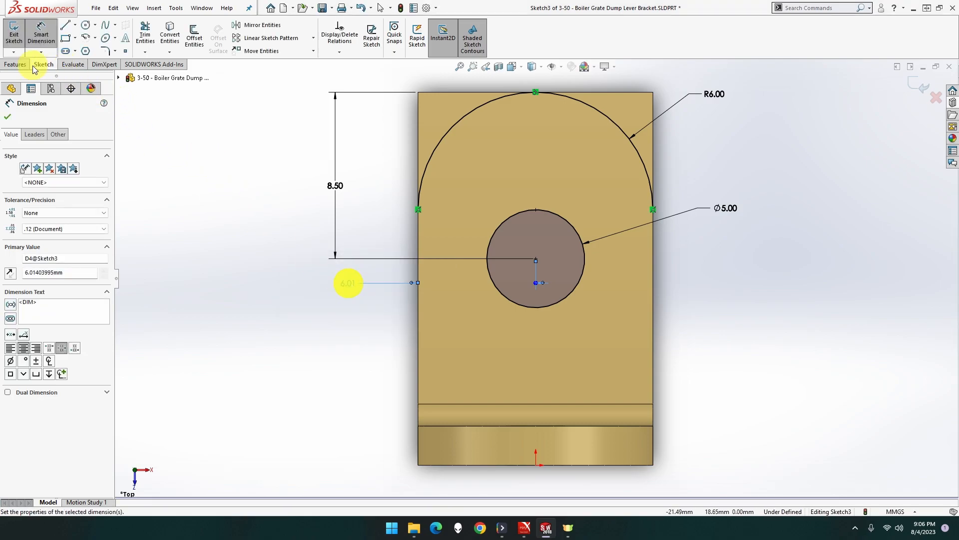
left_click(15, 64)
left_click(148, 38)
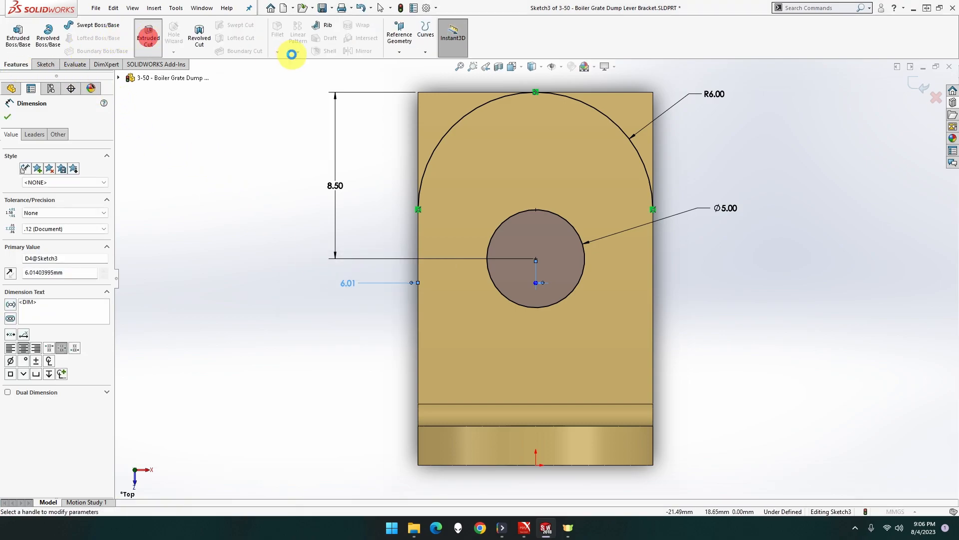
left_click(435, 106)
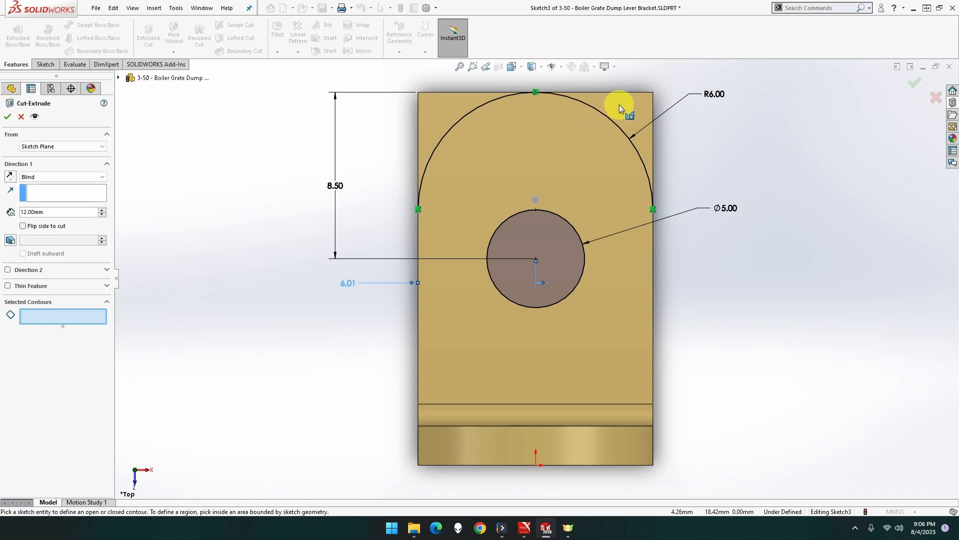
left_click(448, 103)
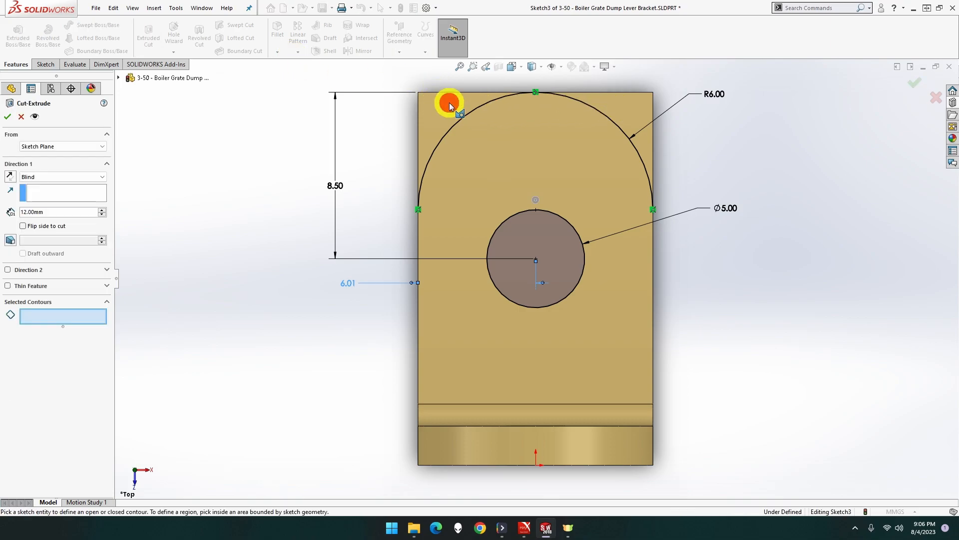
left_click(530, 232)
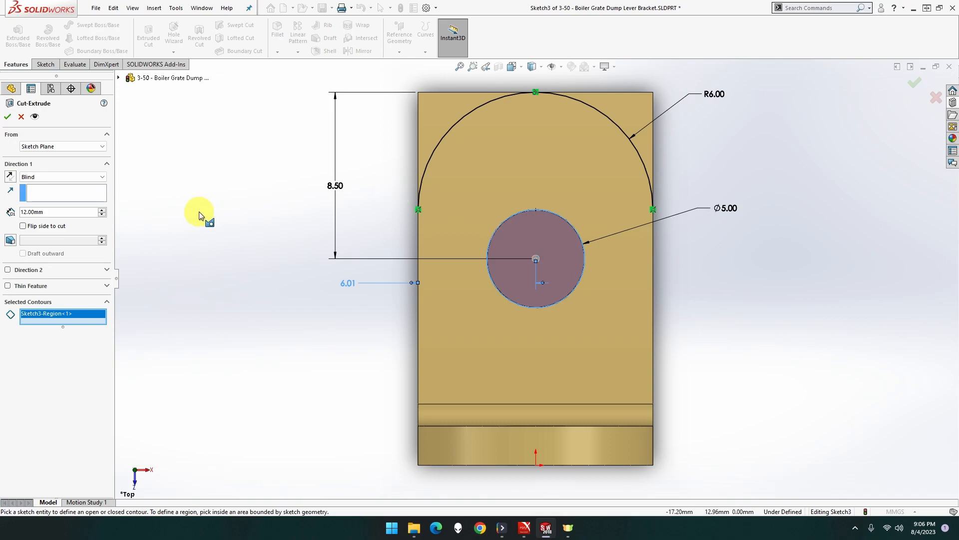
left_click(439, 106)
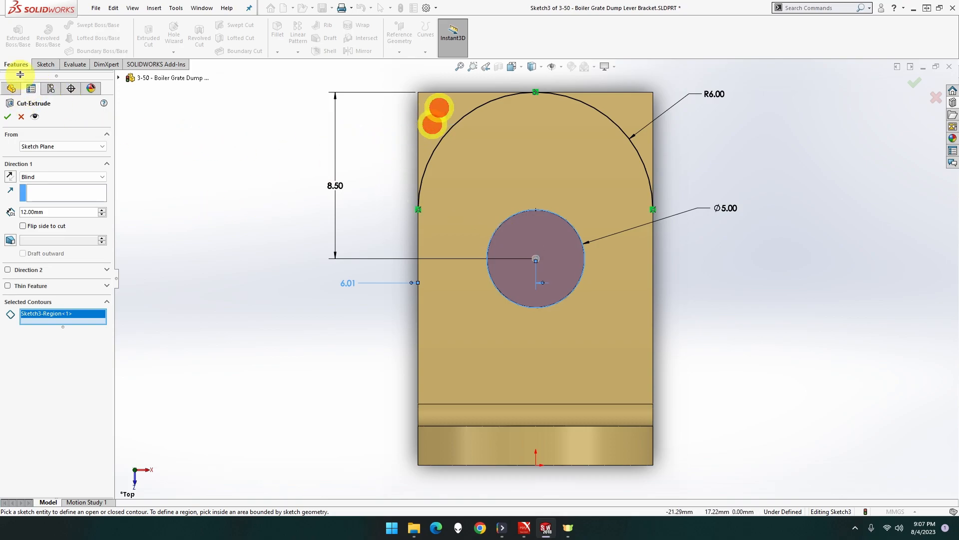
left_click(42, 64)
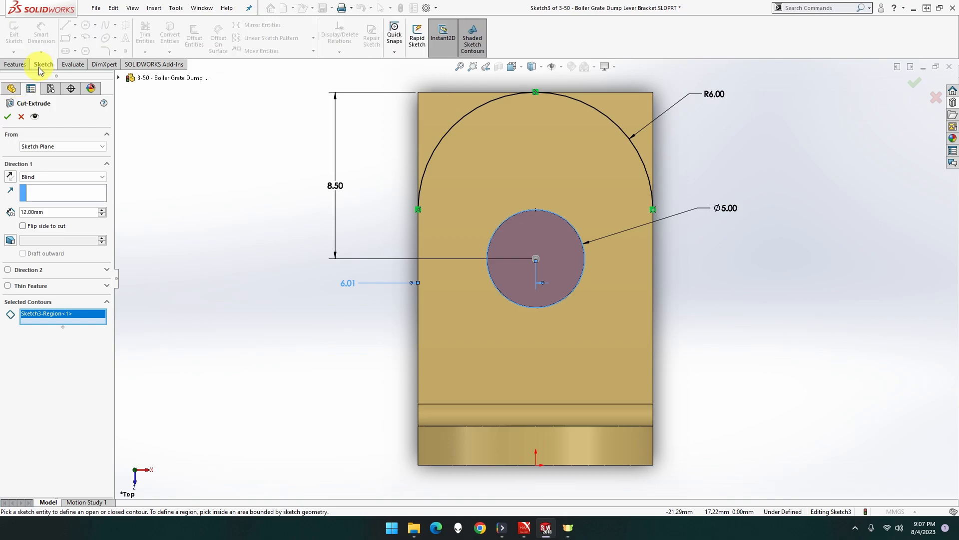
left_click(21, 116)
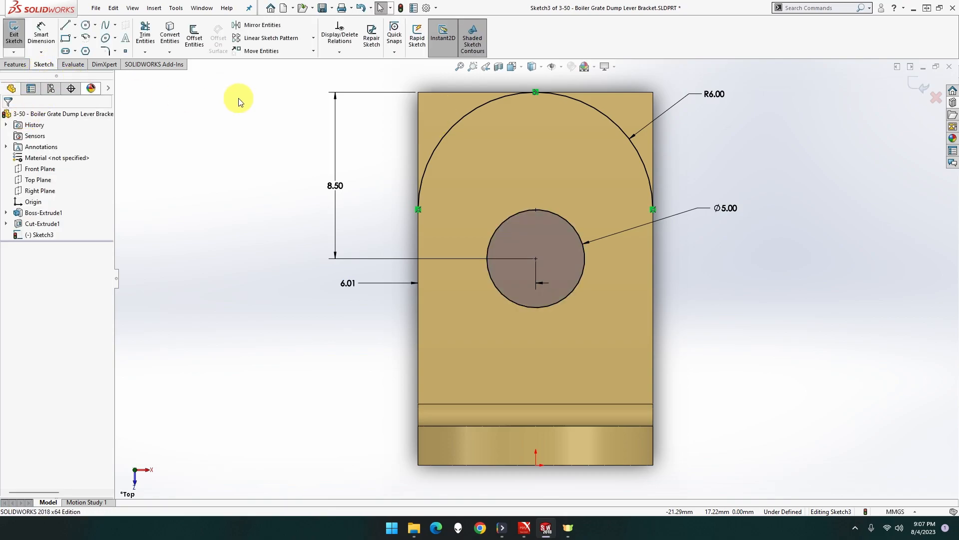
Step: Sketch a line along the leg's left side edge from its end corner to the arc's left endpoint
left_click(453, 93)
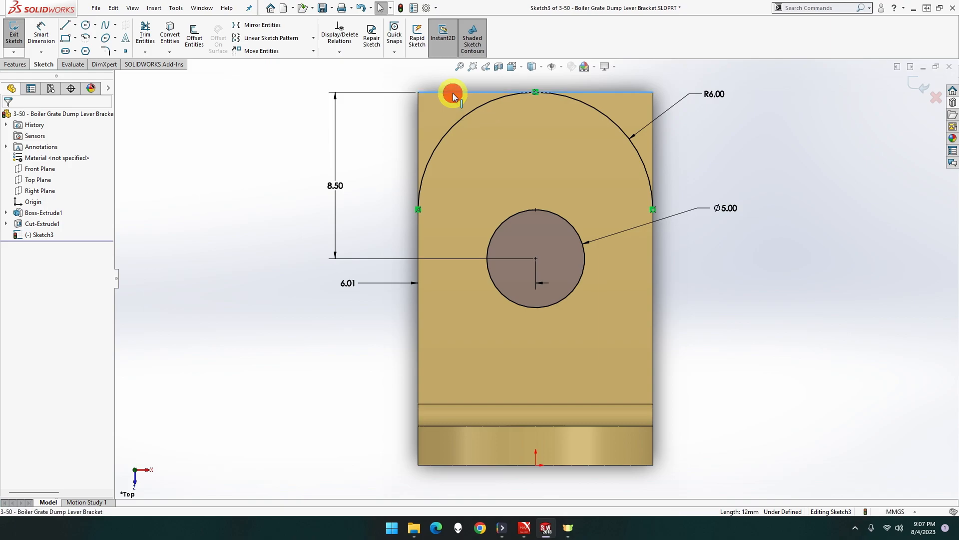
left_click(416, 115)
left_click(419, 118)
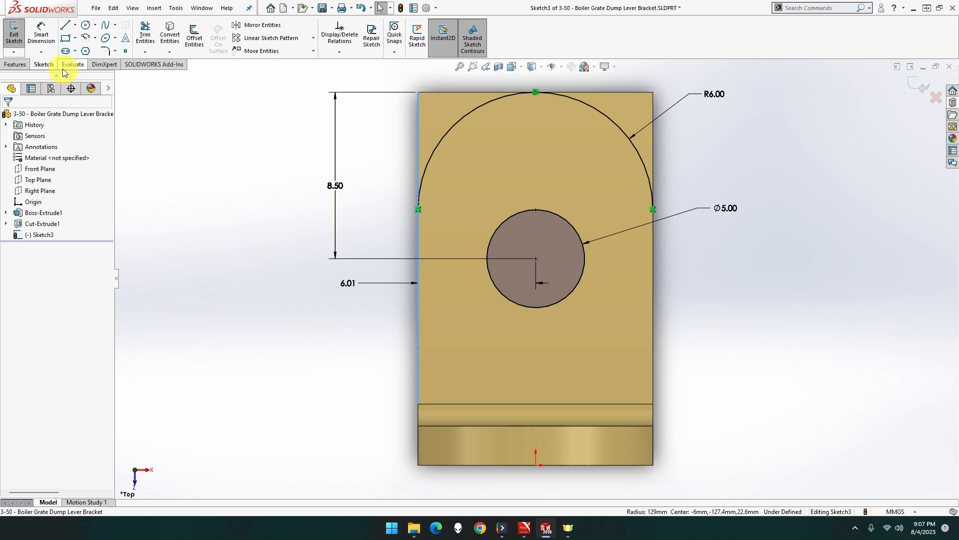
left_click(65, 25)
left_click(418, 92)
left_click(418, 209)
left_click(418, 211)
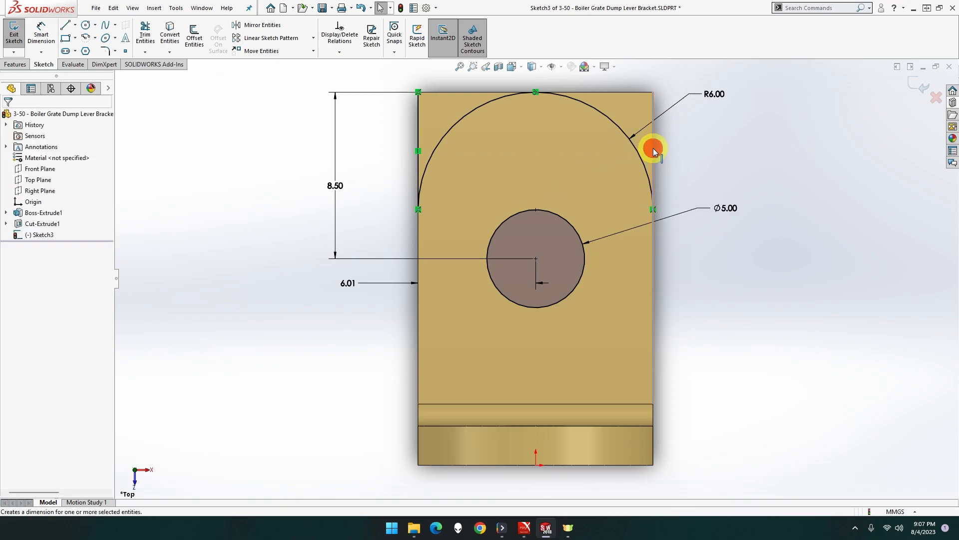
Step: Sketch connected lines along the leg's end edge and down its right side edge to the arc's right endpoint
left_click(653, 148)
left_click(607, 92)
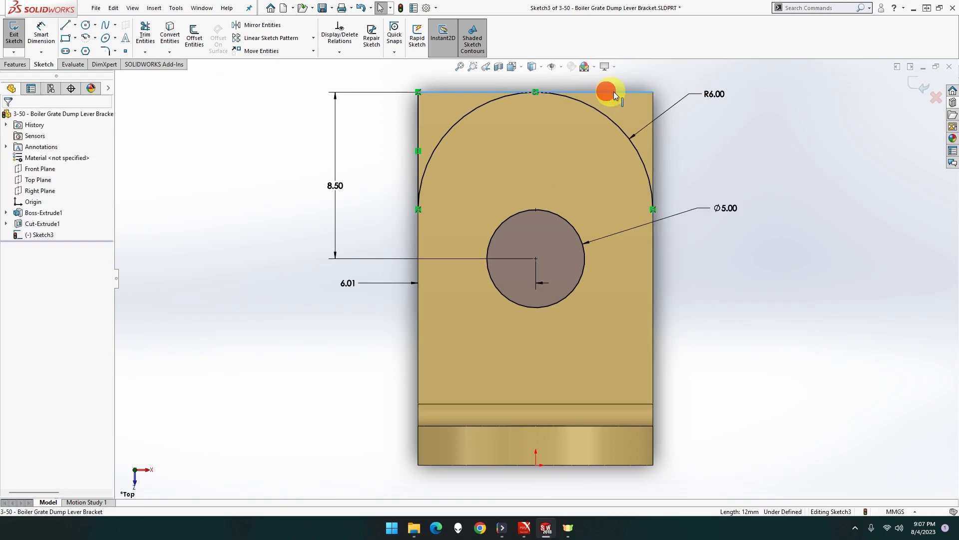
left_click(65, 25)
left_click(418, 92)
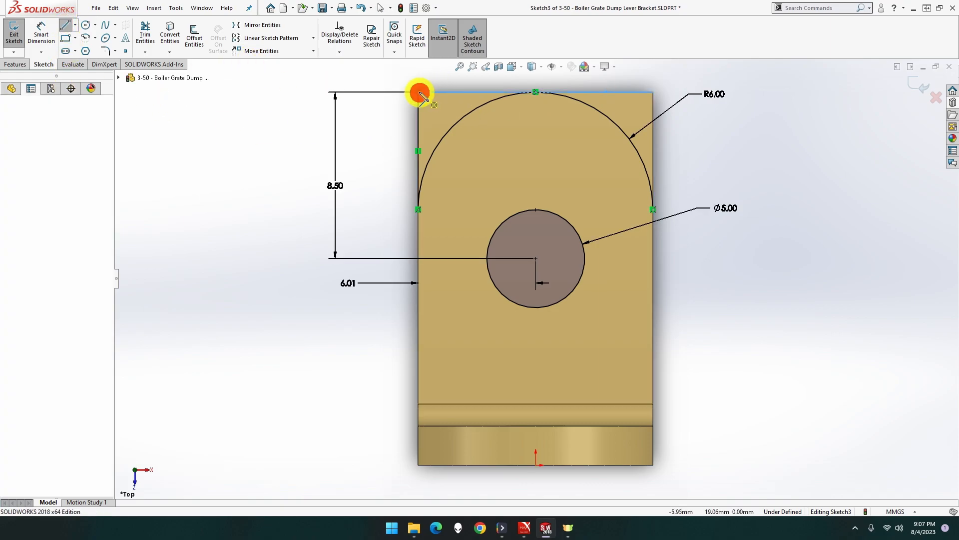
left_click(653, 93)
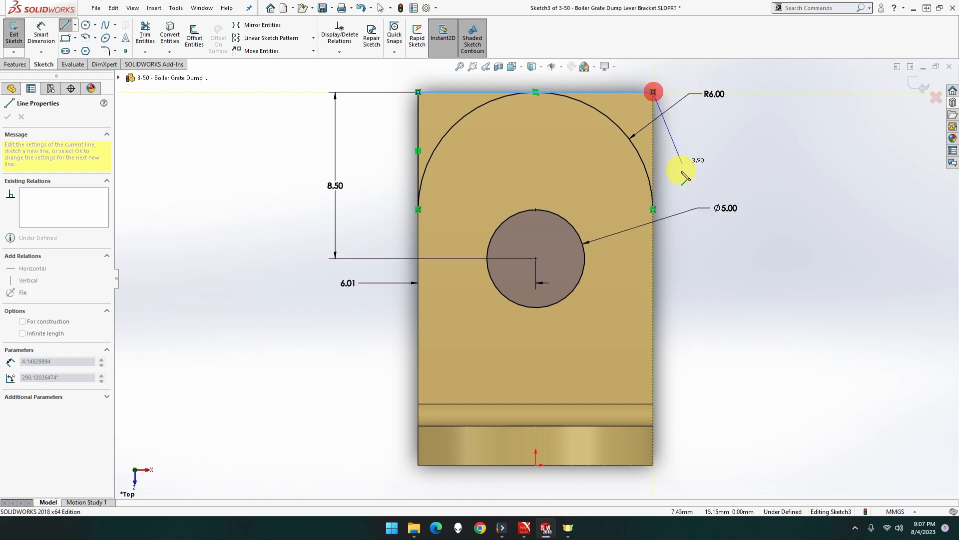
double_click(654, 209)
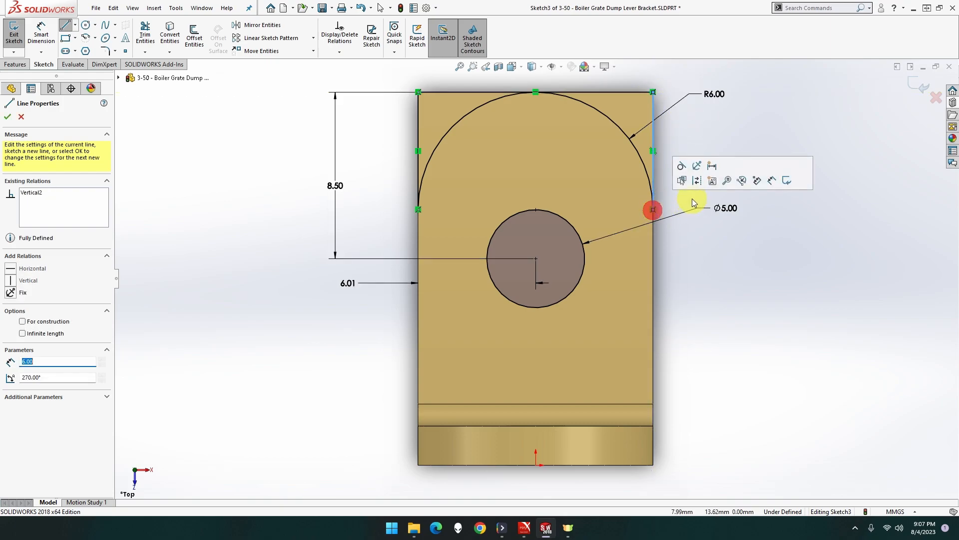
Step: Extrude-cut the circle and the two corner regions outside the arc with the Through All end condition
left_click(16, 63)
left_click(148, 36)
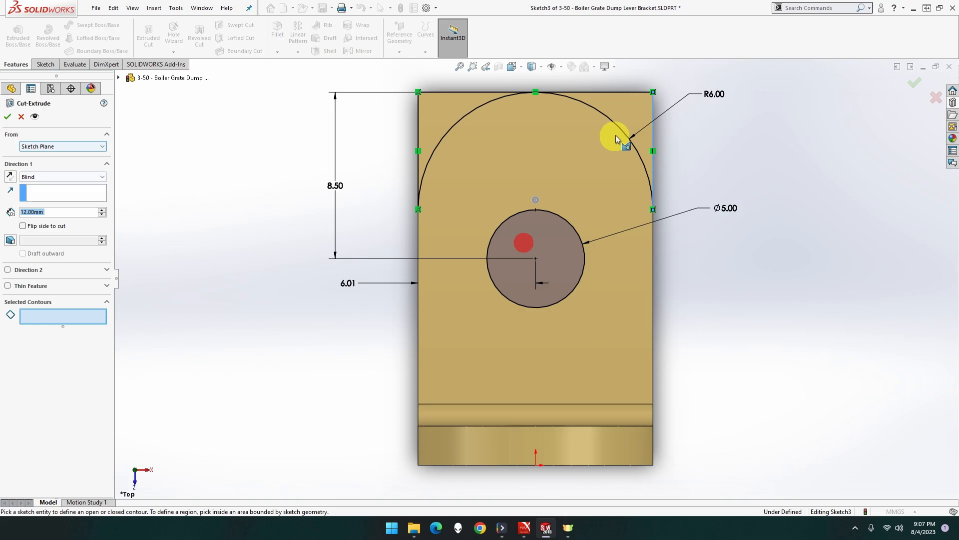
left_click(553, 240)
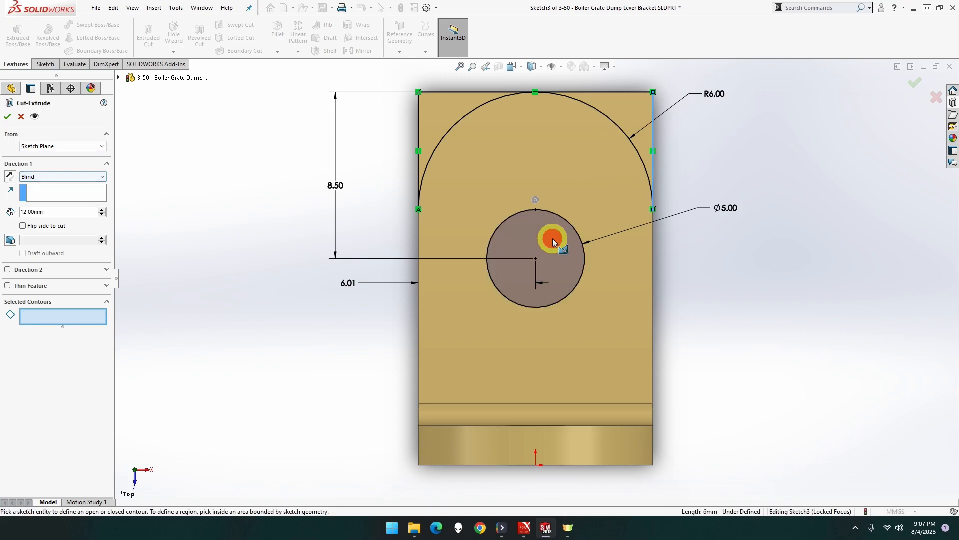
left_click(622, 108)
left_click(431, 112)
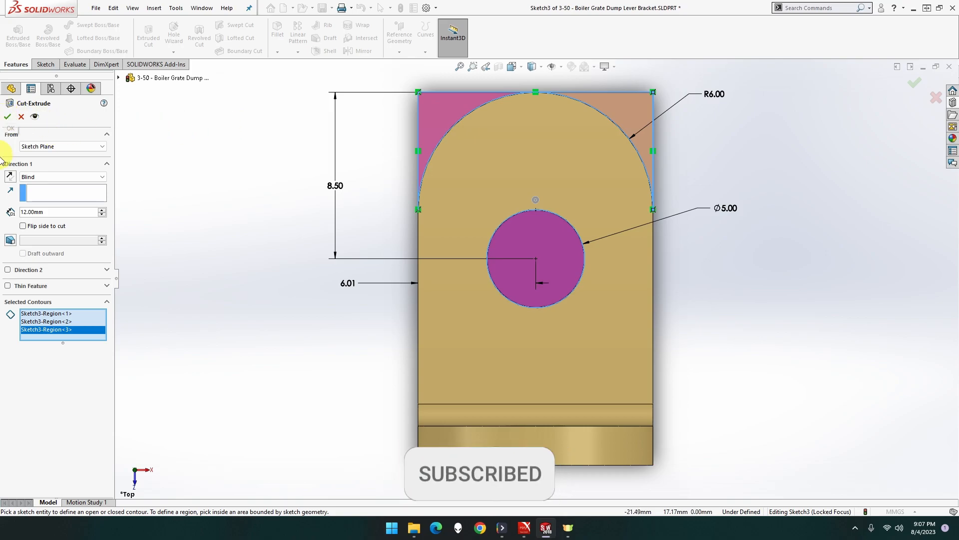
left_click(28, 176)
left_click(30, 194)
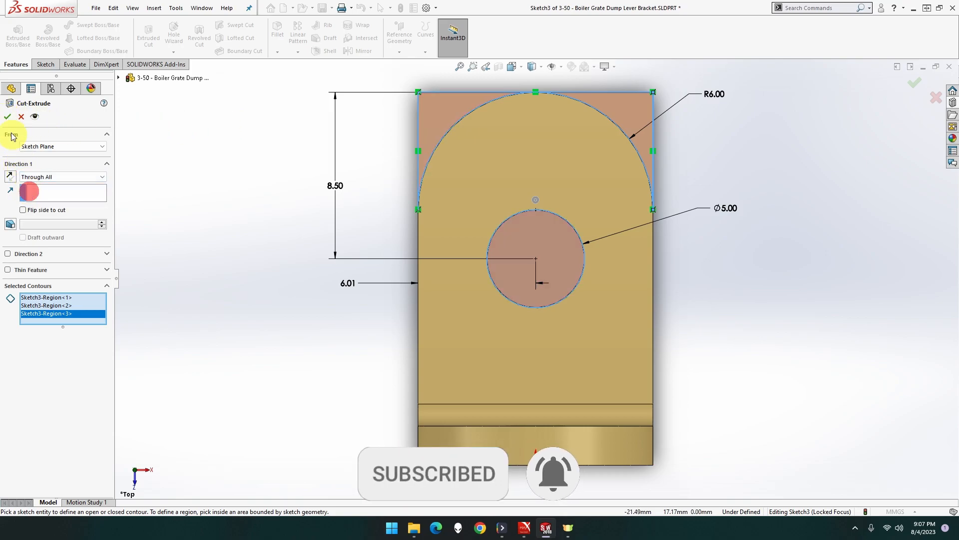
left_click(7, 117)
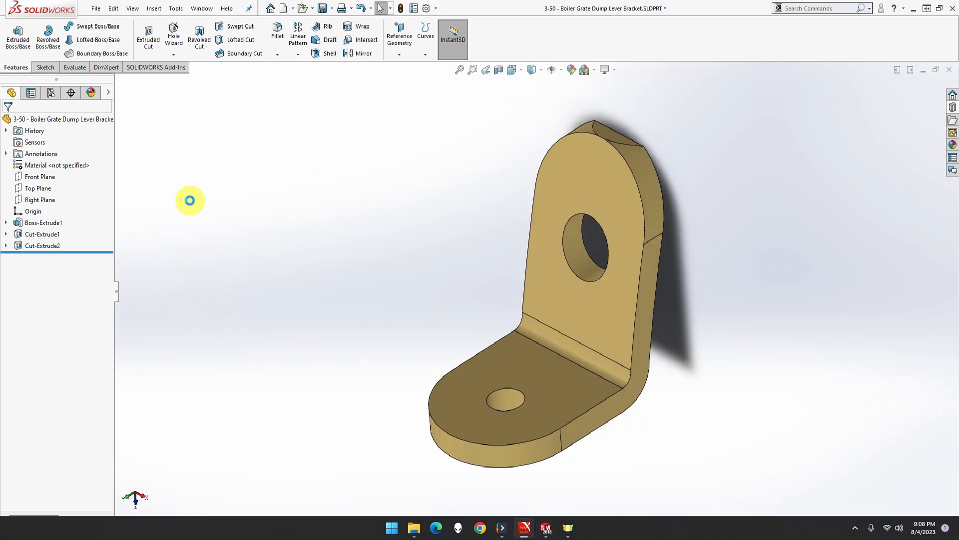